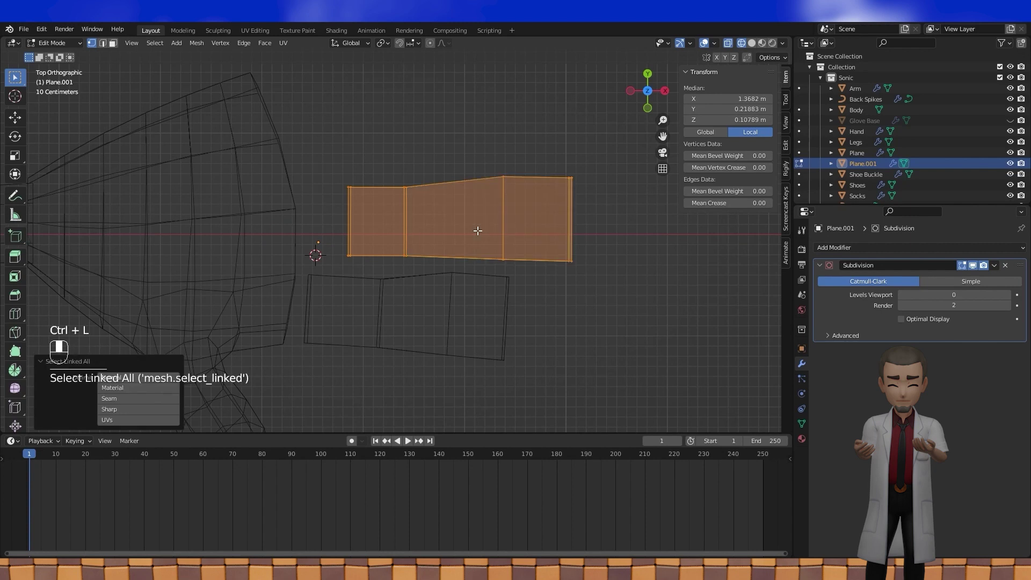
- Move the selected second finger mesh about -0.31 m in X and -0.21 m in Y, beside the first finger
key(g)
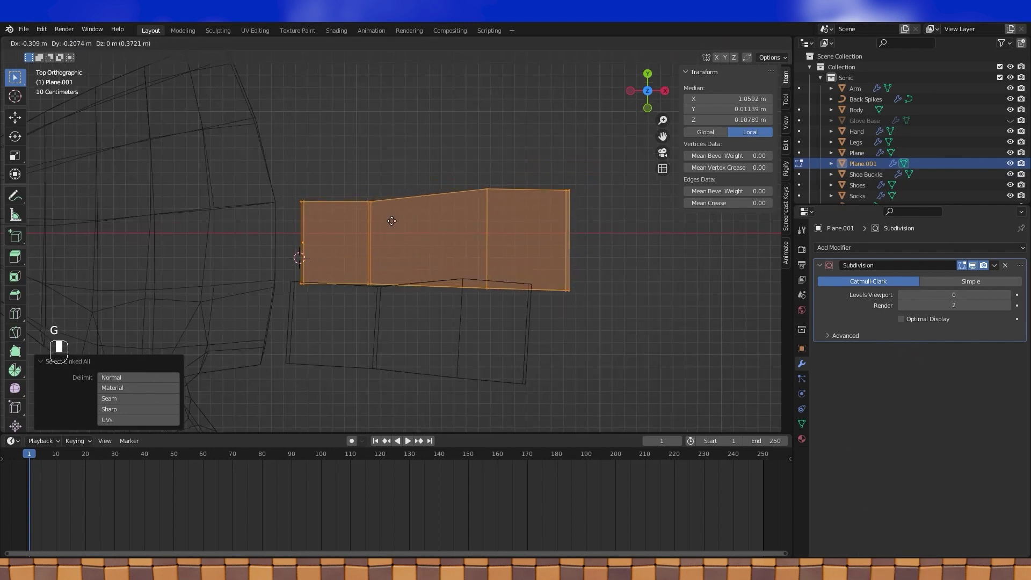
click(392, 220)
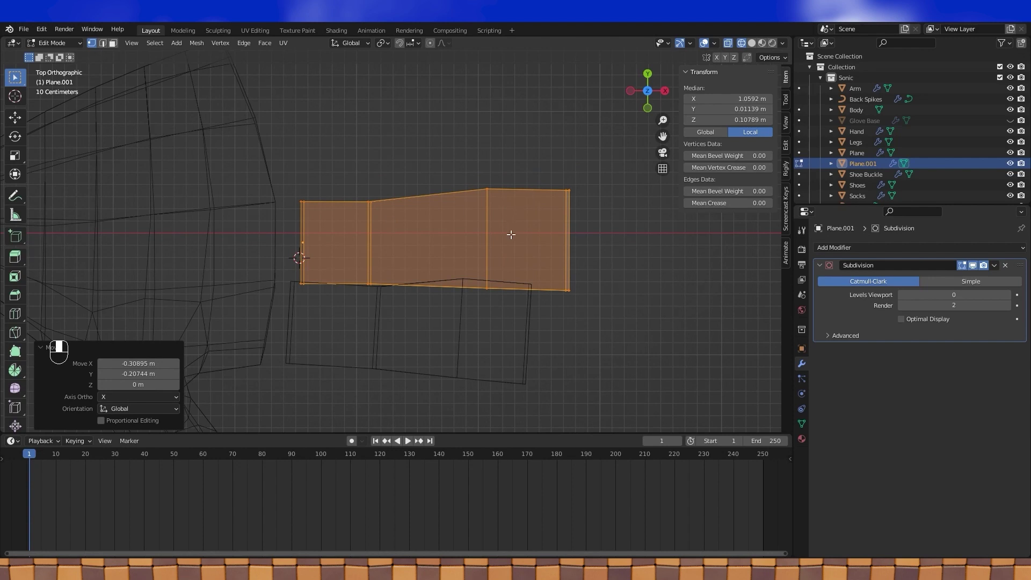
middle_drag(486, 289, 551, 197)
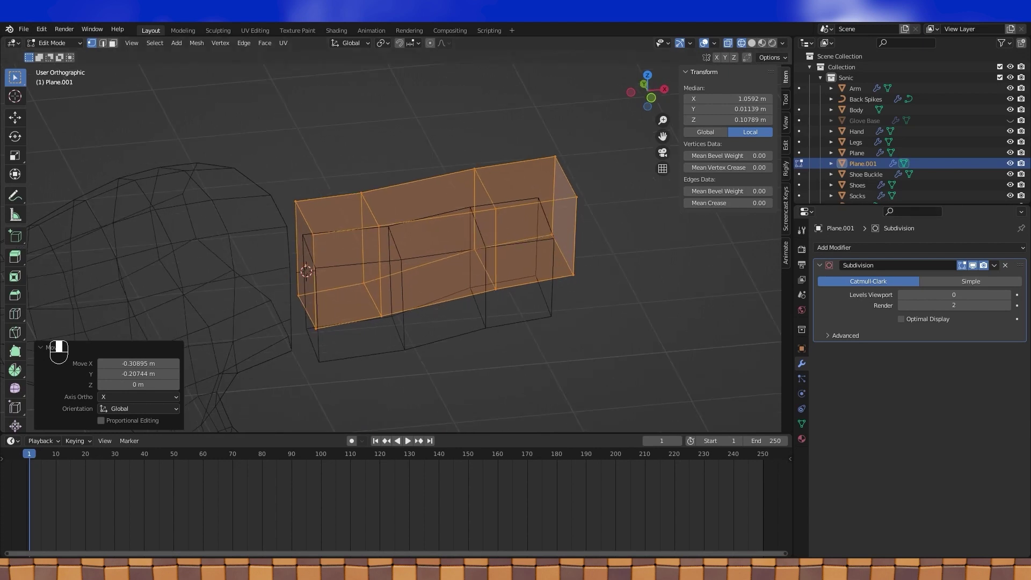
- Deselect the second finger's two lower base vertices and raise the remaining vertices about 0.14 m along Z
middle_drag(495, 108, 522, 104)
shift+click(295, 307)
shift+click(345, 337)
shift+middle_drag(416, 319, 450, 305)
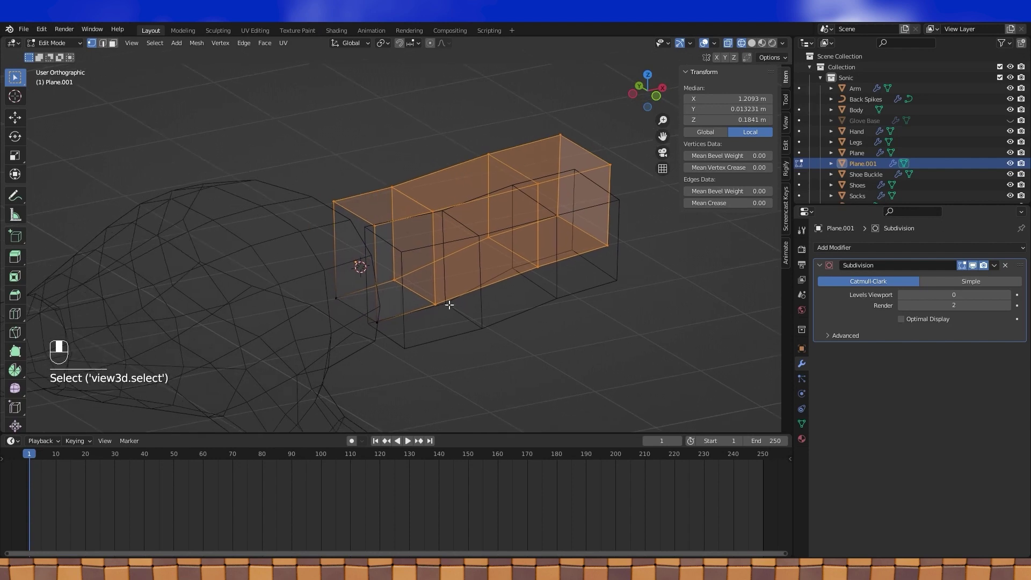
middle_drag(529, 267, 521, 270)
key(g)
key(z)
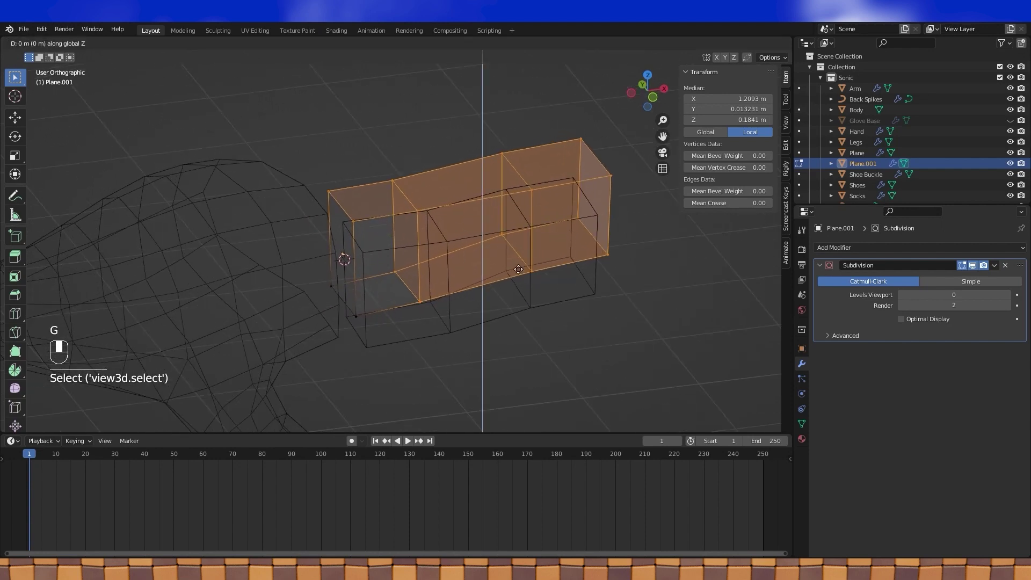
key(shift)
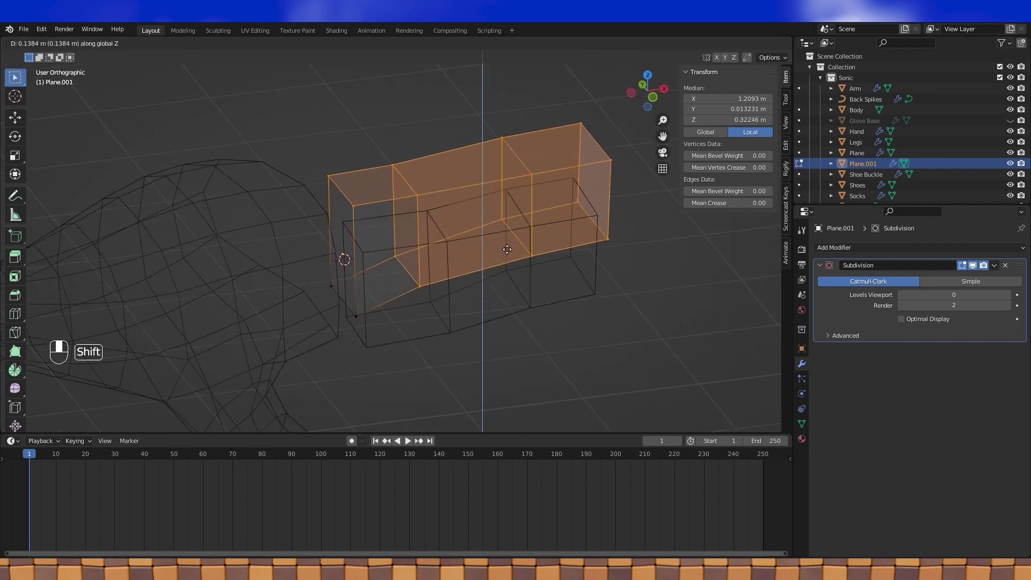
click(507, 249)
- Switch to solid shading and set the viewport subdivision level to 1 on both fingers, ending in Object Mode
middle_drag(505, 243, 733, 67)
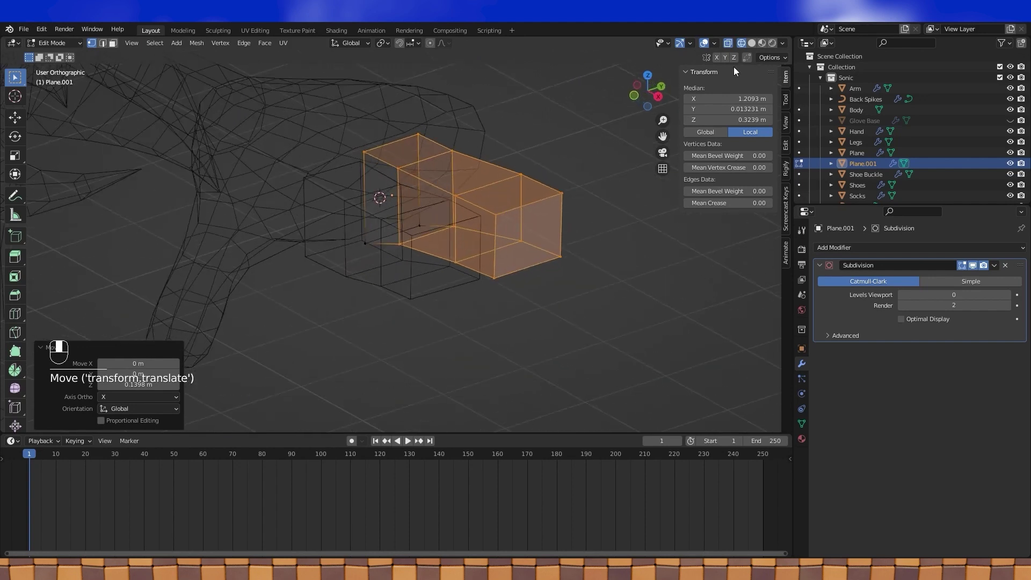
click(755, 44)
click(1007, 297)
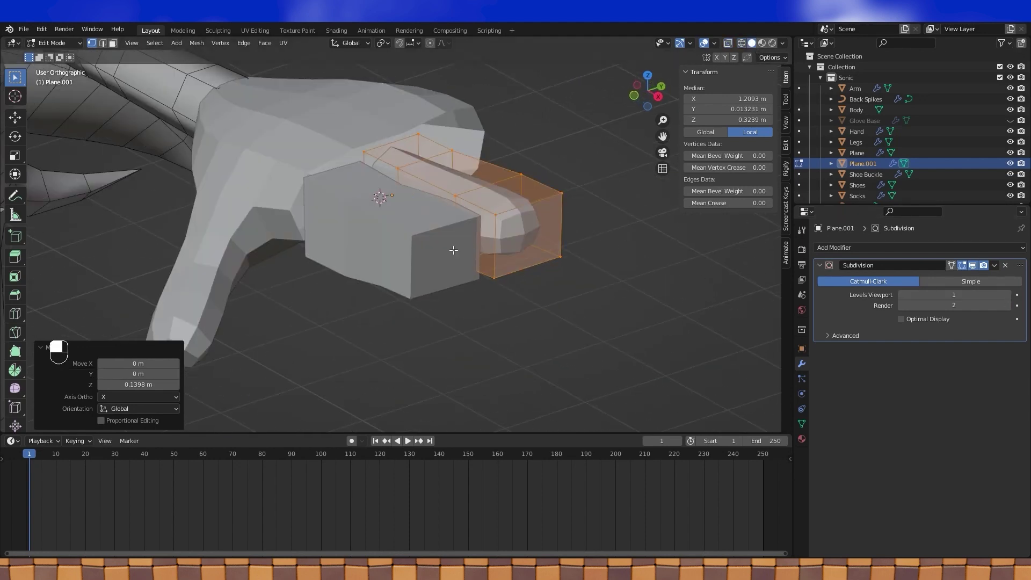
key(Tab)
click(452, 250)
click(1008, 296)
key(Tab)
middle_drag(501, 268, 529, 271)
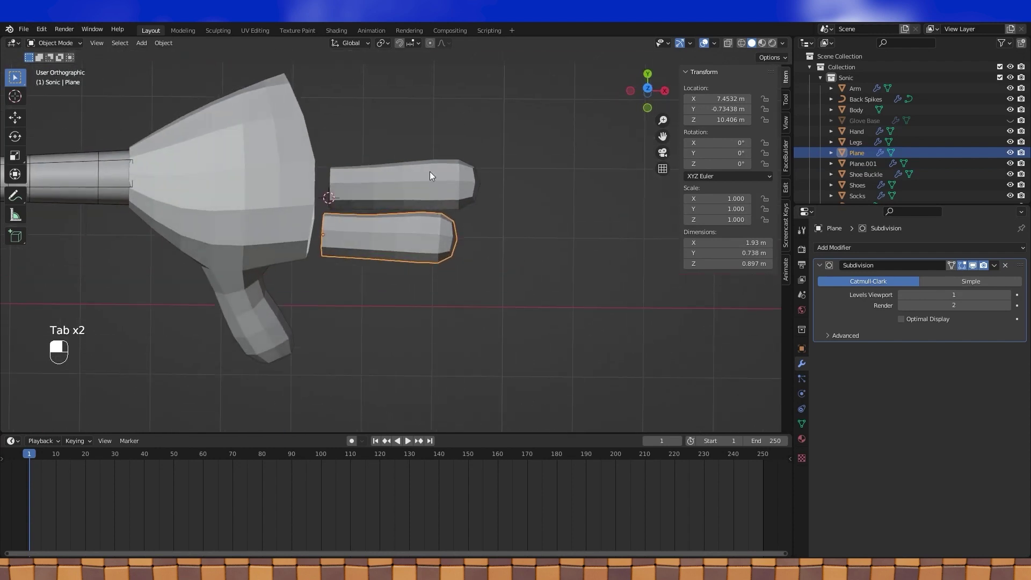
- Duplicate the second finger in top view and place the copy about 0.71 m along Y as the third finger
click(413, 183)
key(KP_7)
scroll(414, 185, up, 3)
shift+middle_drag(414, 243, 421, 301)
key(Tab)
key(Tab)
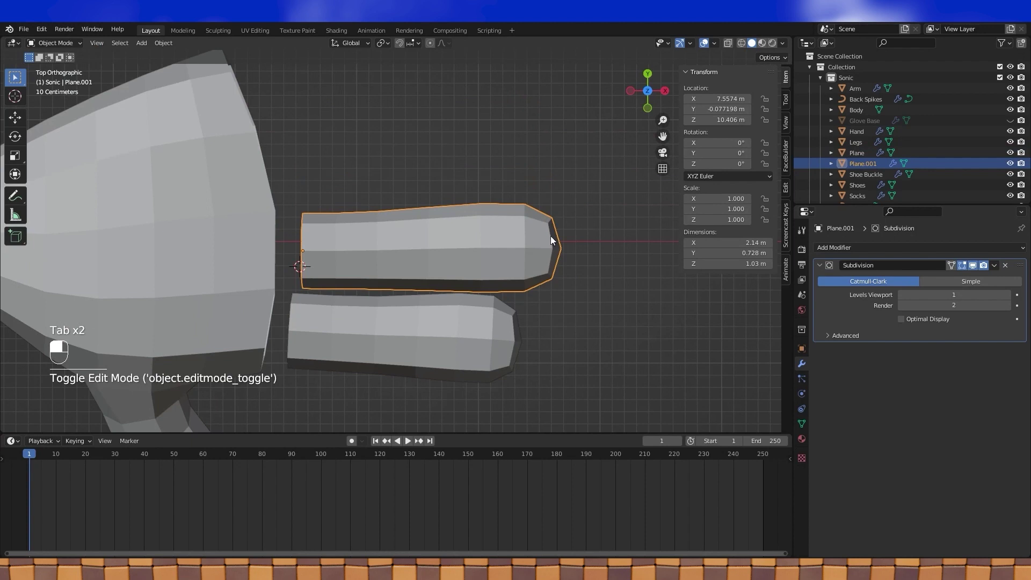
shift+middle_drag(550, 236, 584, 256)
key(Tab)
key(Tab)
key(shift+d)
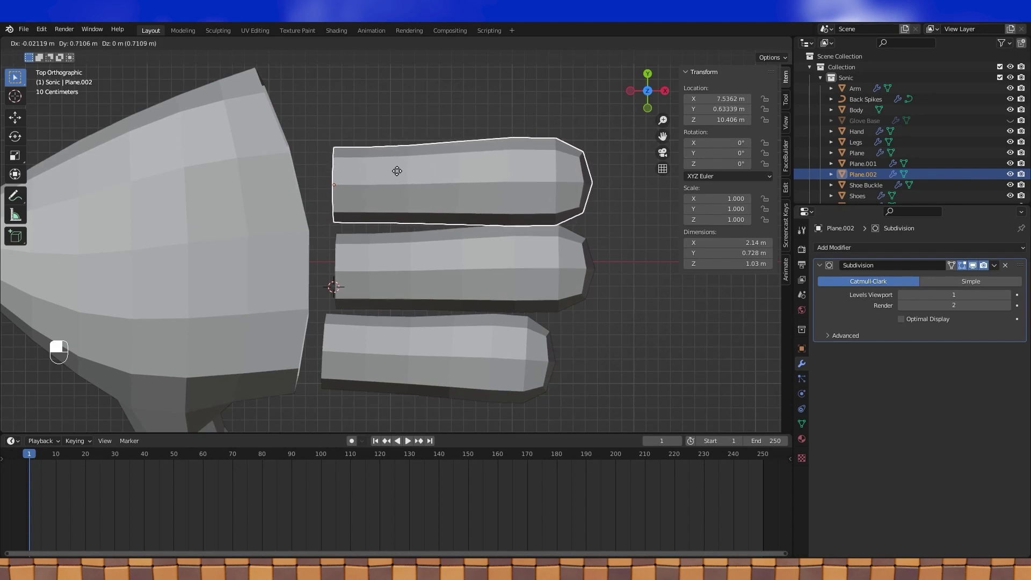
click(397, 173)
scroll(407, 185, down, 2)
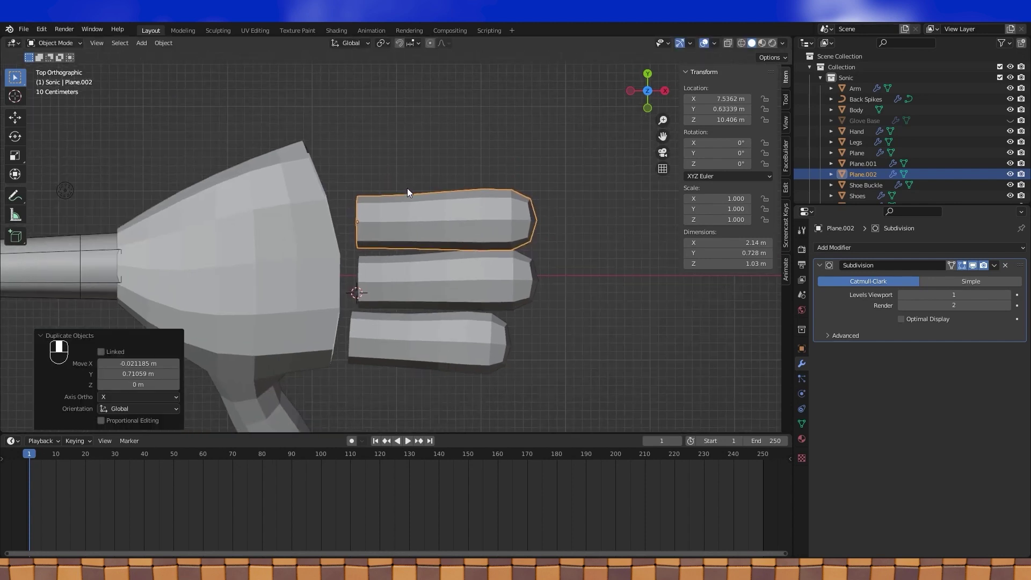
- Duplicate the third finger as a fourth one, offset about -0.42 m in X and 0.64 m in Y
scroll(407, 188, up, 1)
shift+middle_drag(407, 188, 391, 244)
key(shift+d)
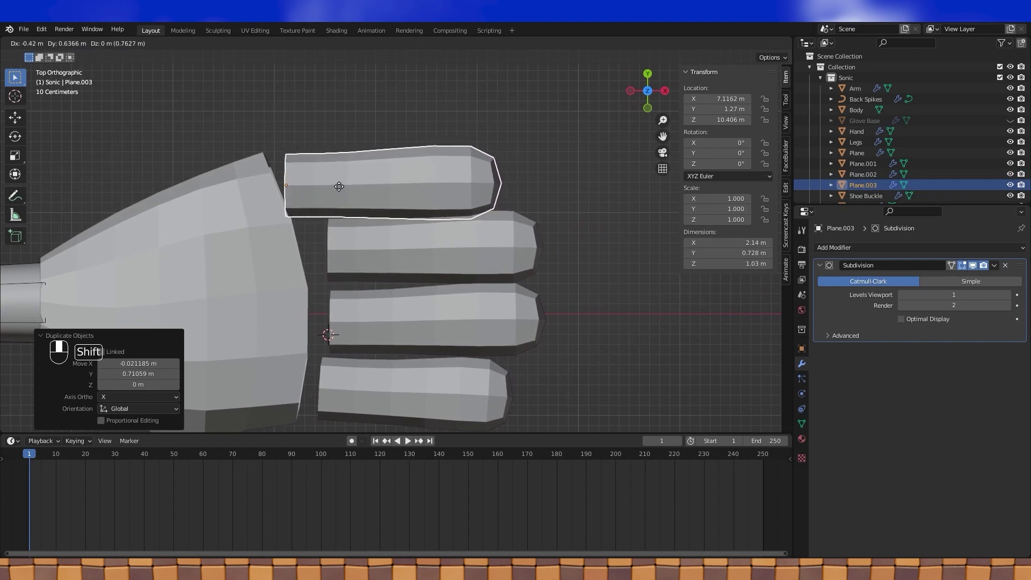
click(338, 185)
- Scale the fourth finger's whole mesh down to about 0.87 in Edit Mode
key(Tab)
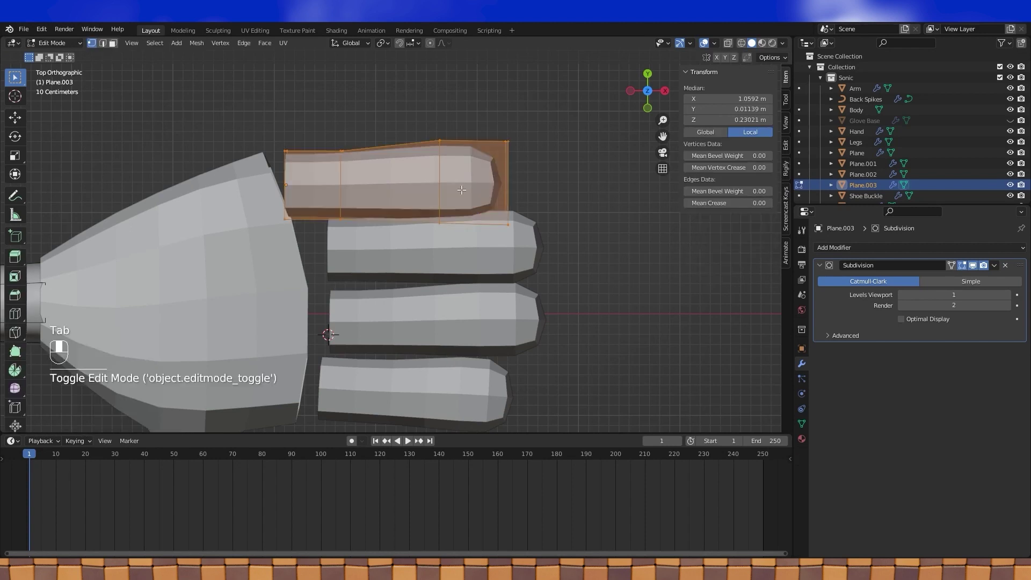
shift+middle_drag(529, 168, 545, 190)
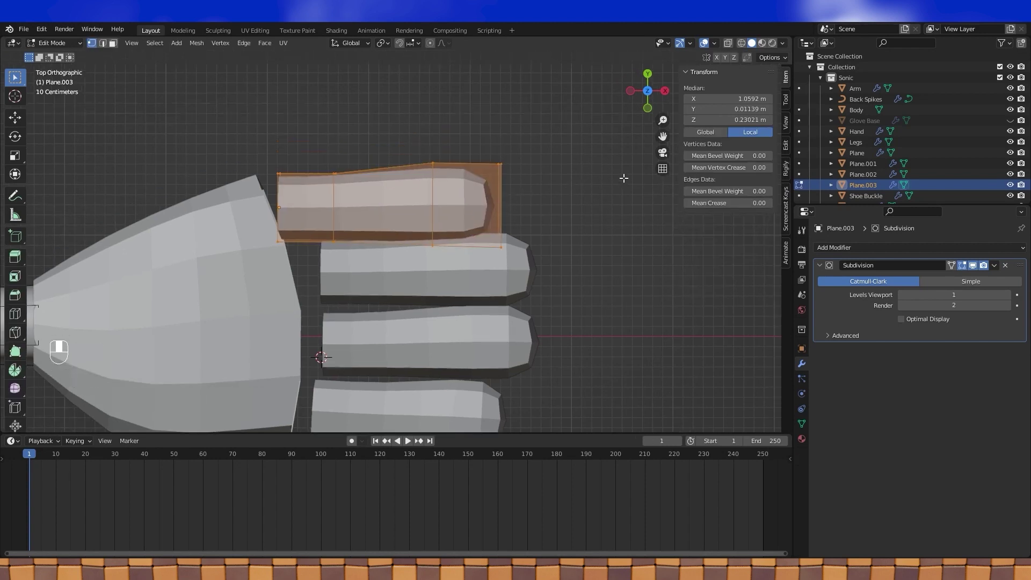
key(s)
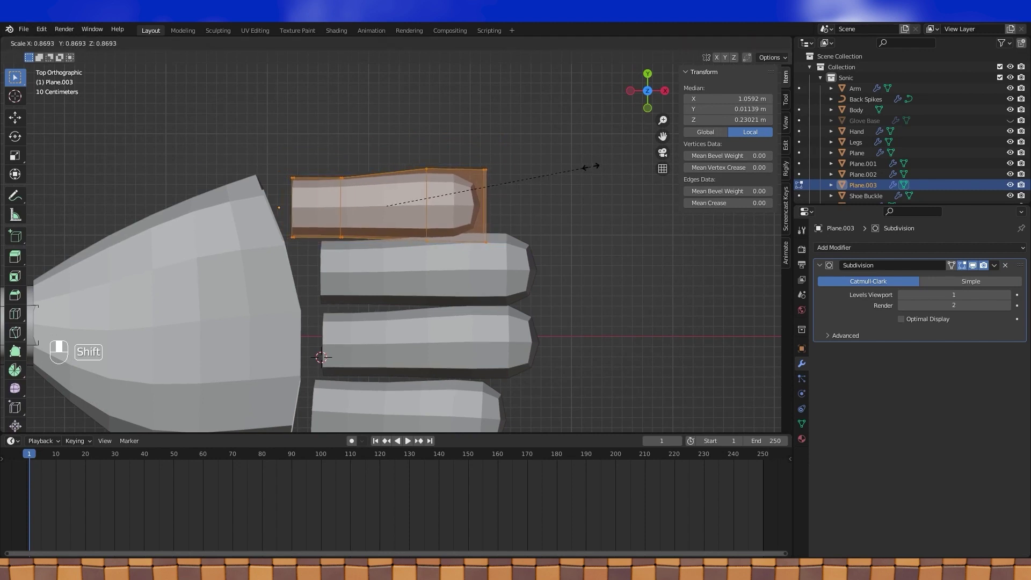
click(591, 166)
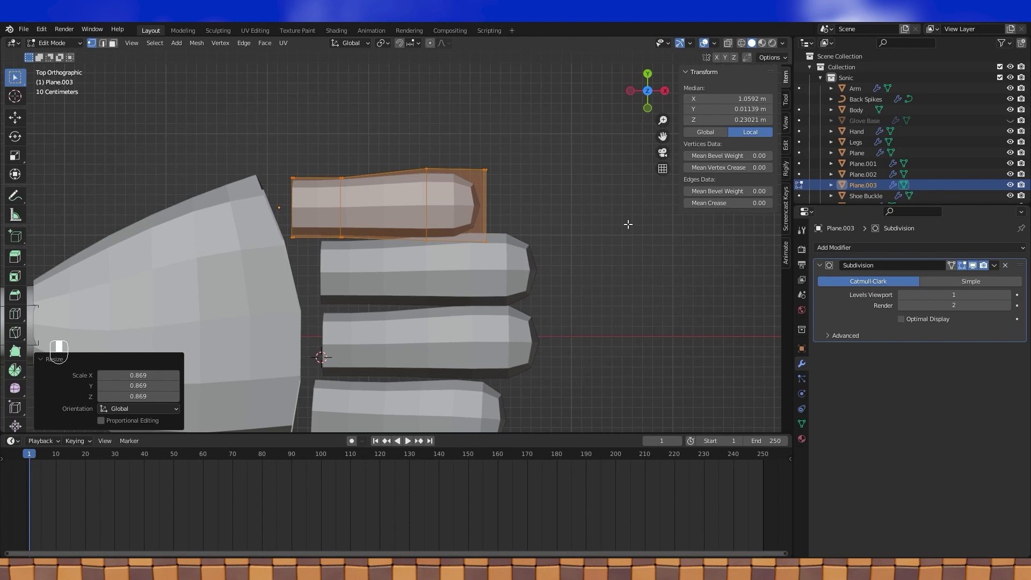
- Examine the fourth finger's mesh cage alongside those of the other fingers in Edit Mode
key(Tab)
shift+click(517, 263)
key(Tab)
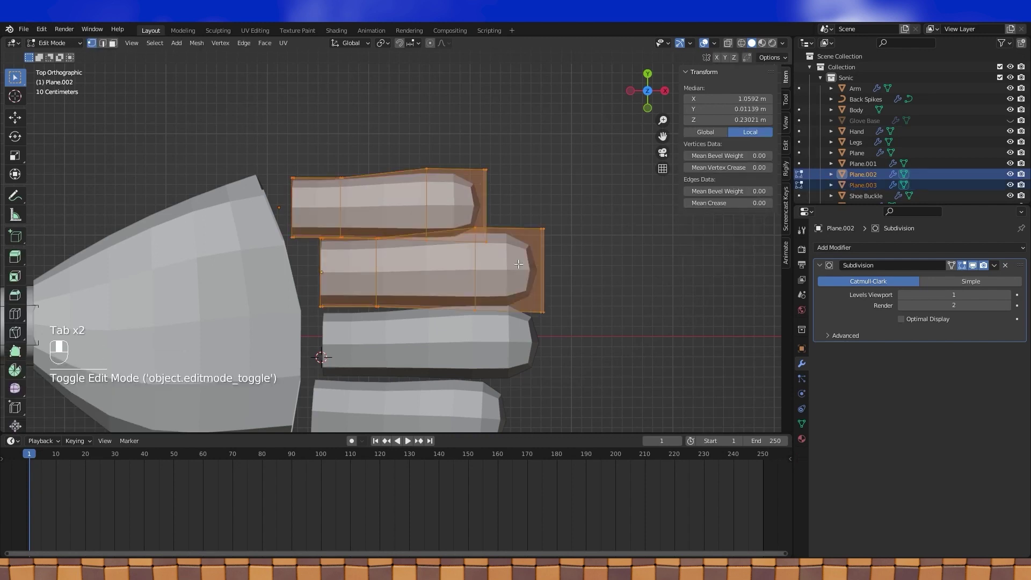
key(Tab)
scroll(499, 271, down, 2)
shift+click(467, 325)
shift+click(454, 358)
key(Tab)
key(Tab)
- Lower the fourth finger's mesh about 0.20 m along Z relative to the other fingers
click(436, 199)
key(Tab)
scroll(432, 207, up, 3)
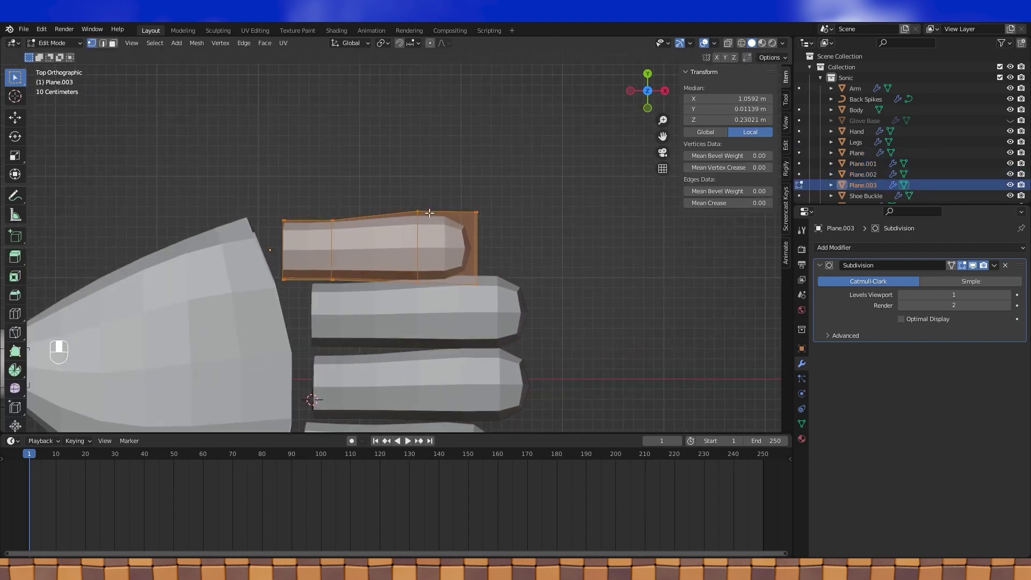
middle_drag(487, 228, 320, 156)
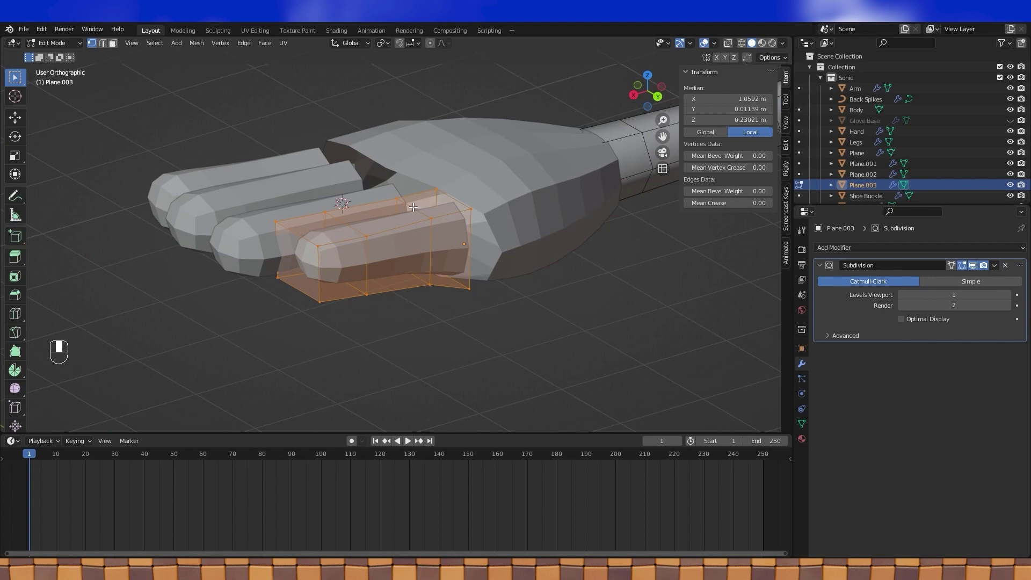
middle_drag(406, 205, 382, 178)
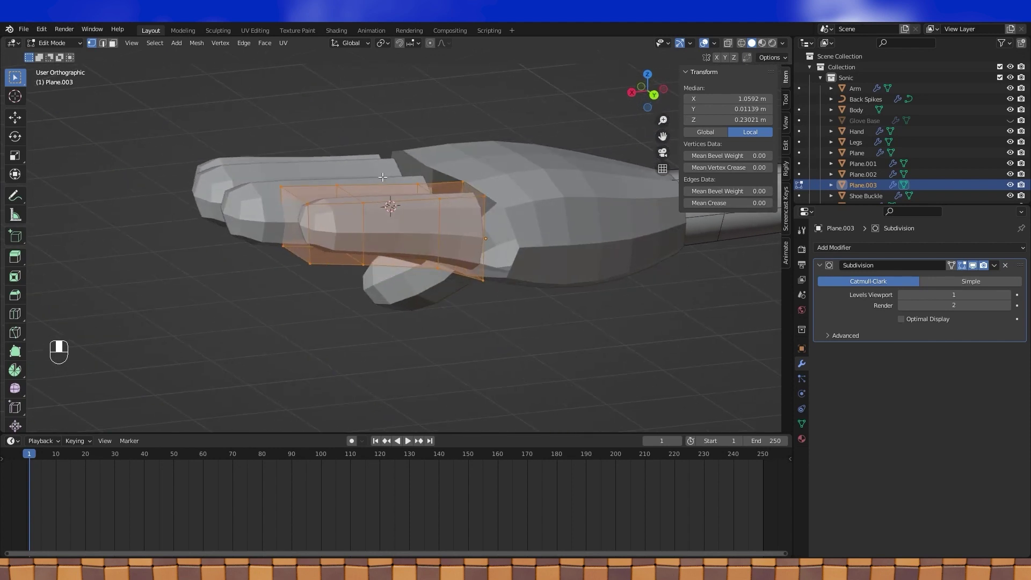
key(g)
key(z)
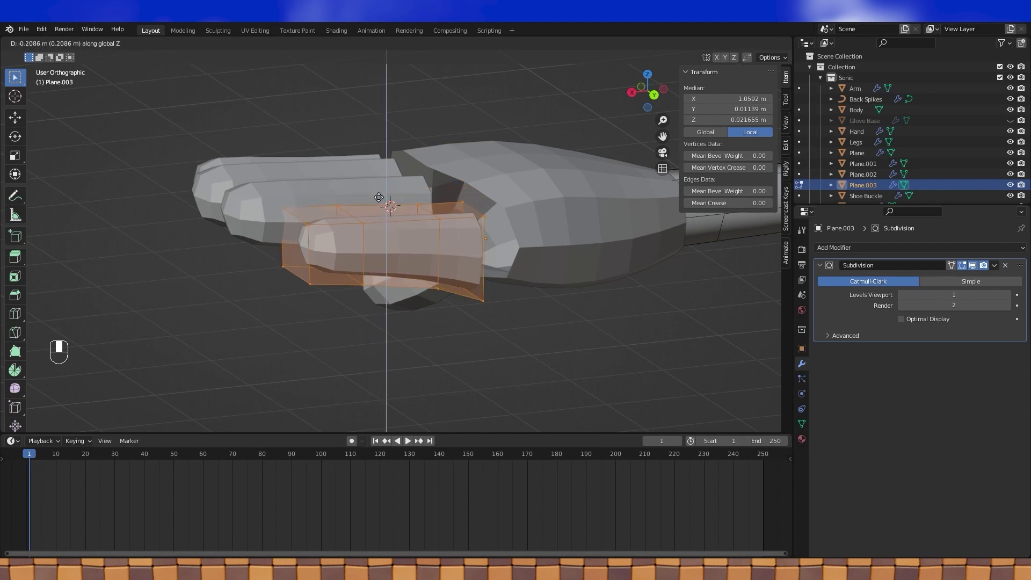
click(378, 193)
- Rotate the fourth finger's mesh about -0.74° in top view
middle_drag(378, 193, 527, 175)
key(KP_7)
scroll(495, 200, down, 1)
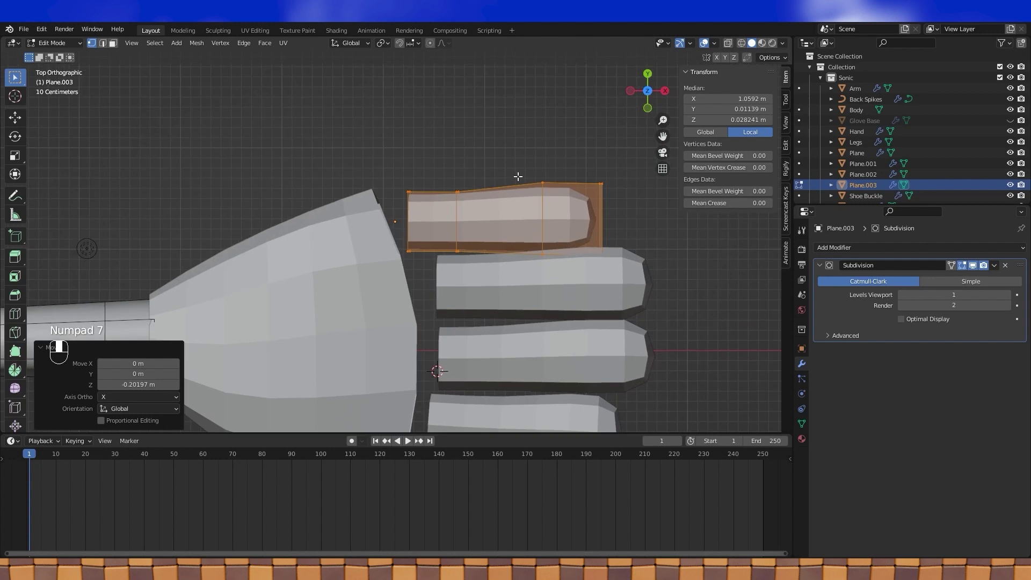
key(r)
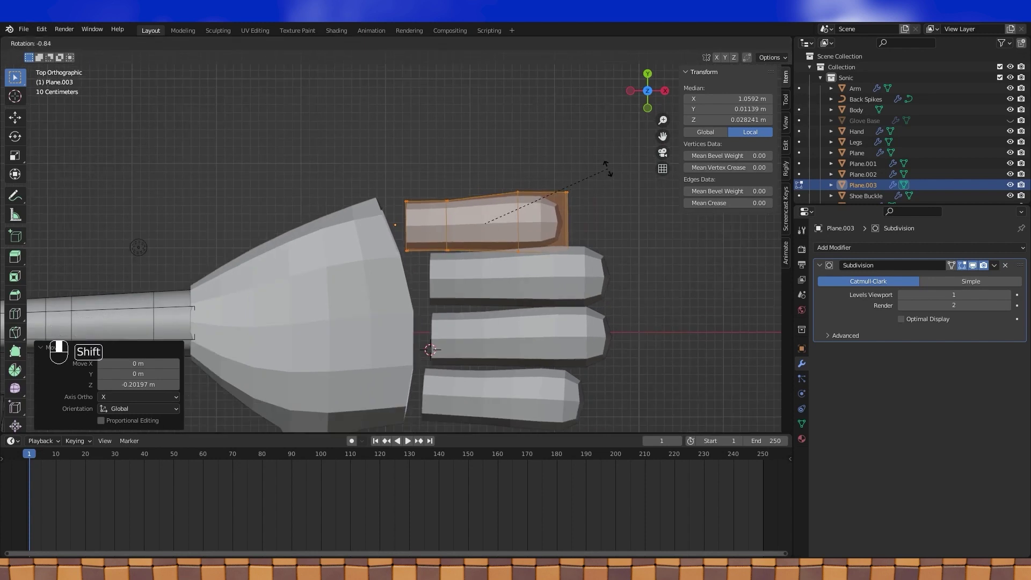
click(604, 177)
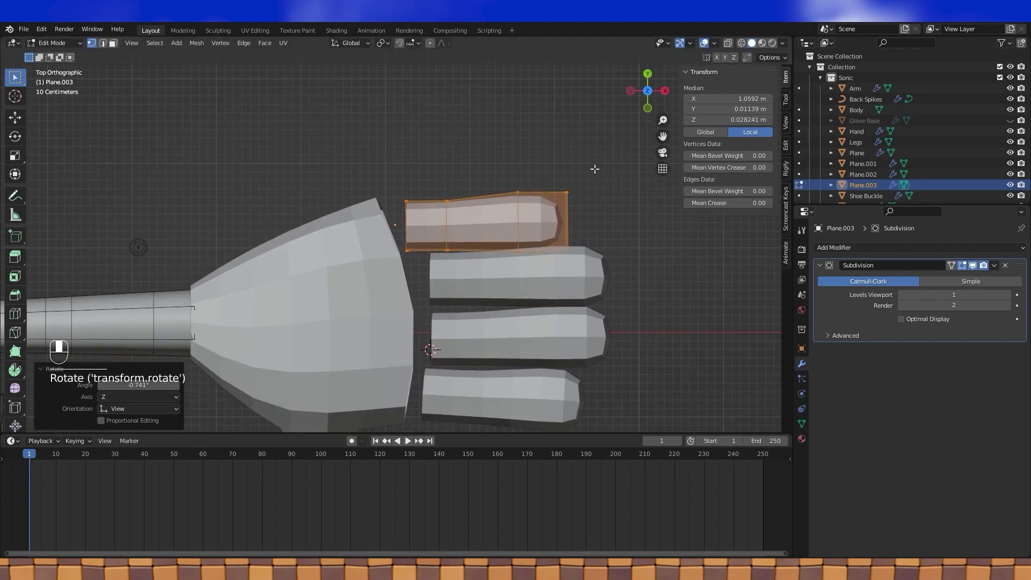
shift+middle_drag(595, 168, 520, 166)
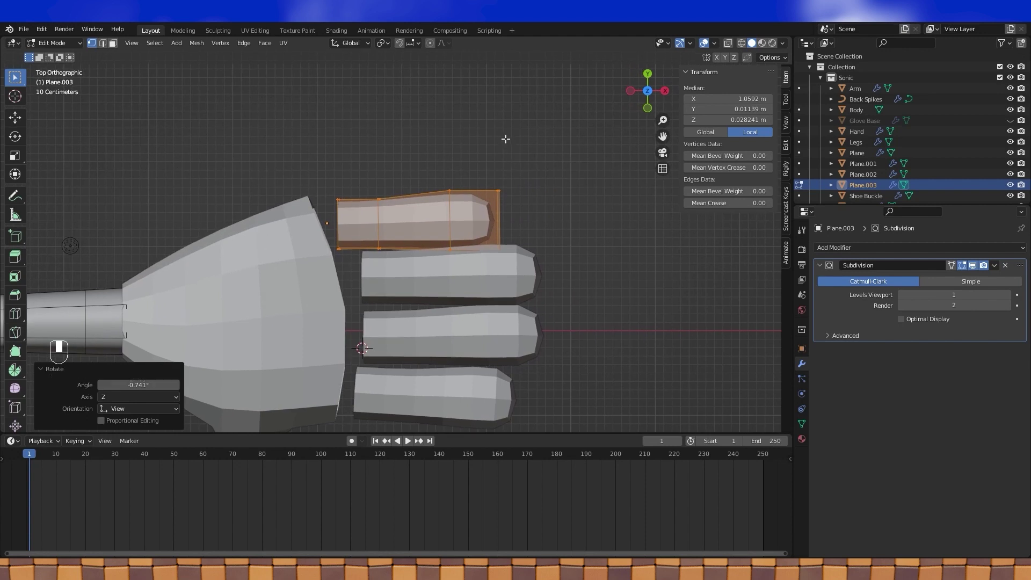
- Compare the edge loop placement of all four fingers by viewing them together in Edit Mode
key(Tab)
shift+click(508, 273)
shift+click(496, 323)
shift+click(477, 393)
key(Tab)
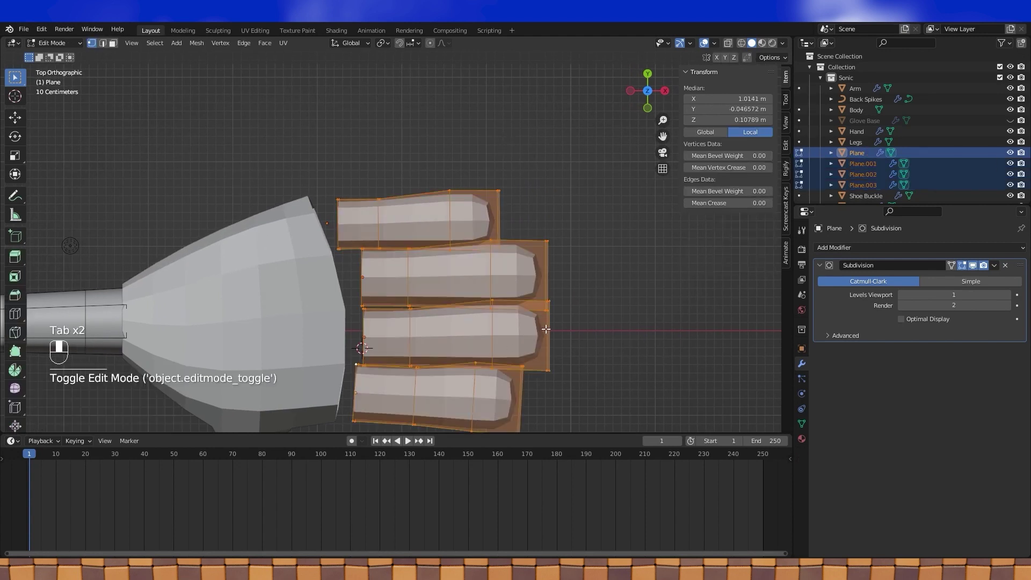
mouse_move(505, 276)
shift+middle_down()
mouse_move(448, 295)
mouse_move(514, 269)
shift+middle_up()
key(Tab)
- Slide the fourth finger's edge loop nearest the base toward the fingertip by a factor of about 0.174
click(465, 193)
key(Tab)
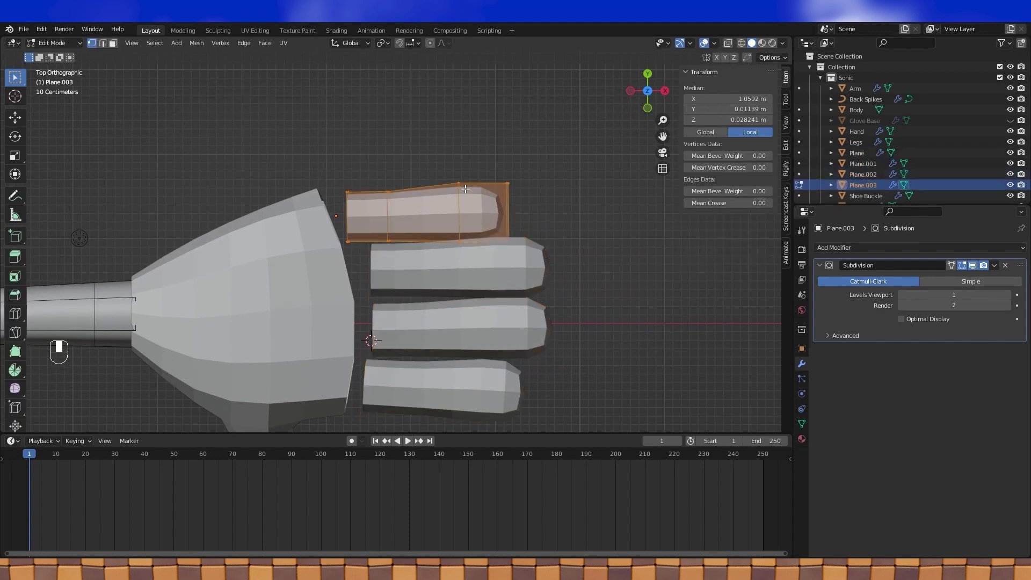
scroll(442, 182, up, 1)
shift+middle_drag(442, 182, 368, 223)
alt+click(374, 221)
scroll(368, 222, up, 1)
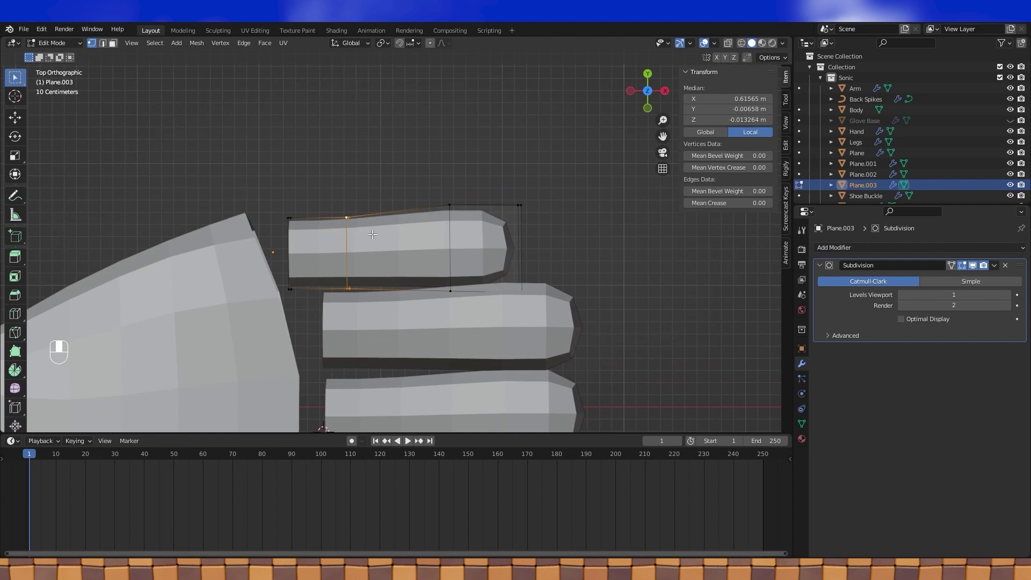
key(g)
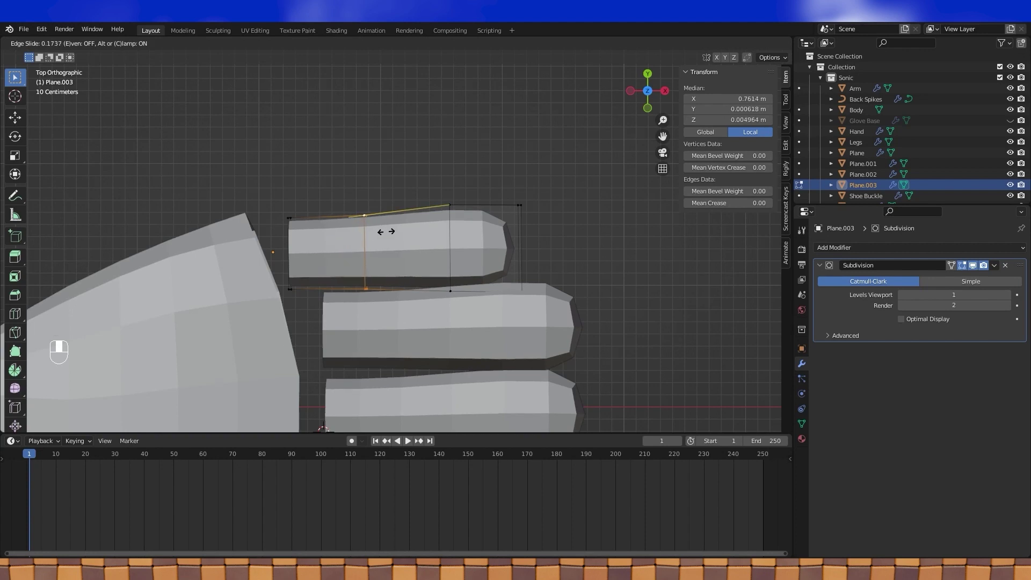
click(385, 232)
middle_drag(385, 232, 513, 202)
scroll(512, 203, up, 2)
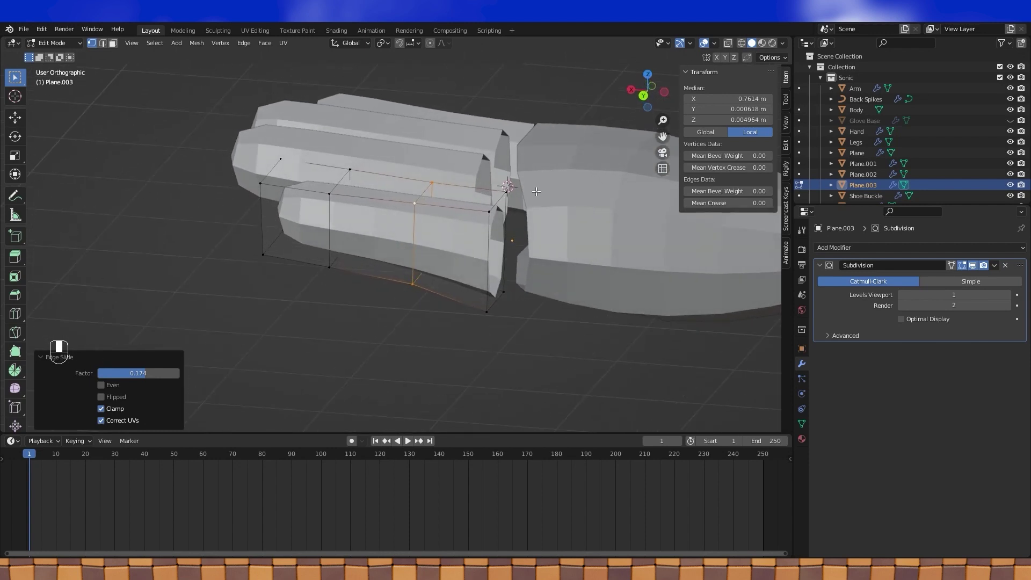
- Scale the selected edge loop of the fourth finger to about 1.096 along Z
key(s)
key(z)
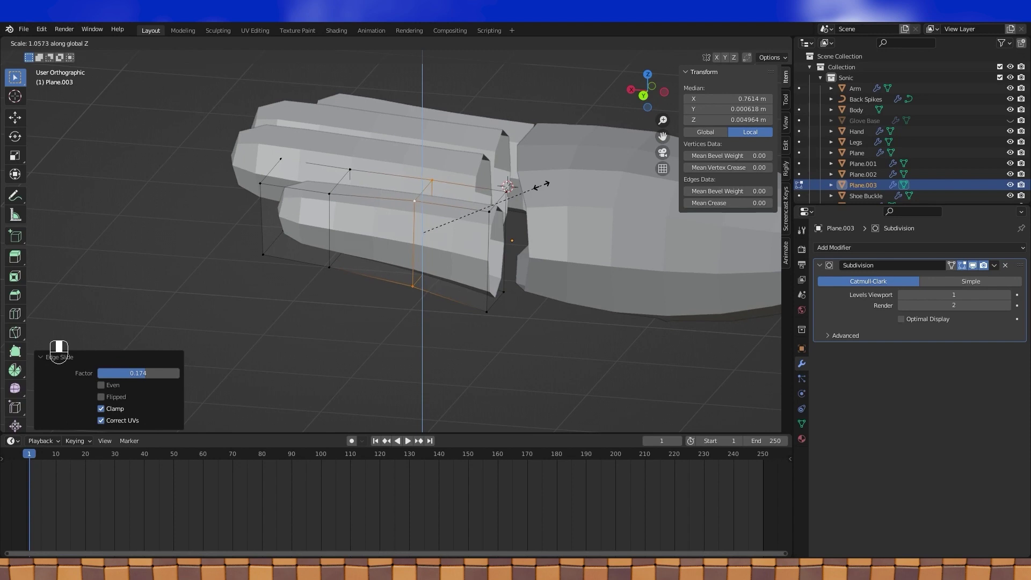
key(shift)
click(552, 179)
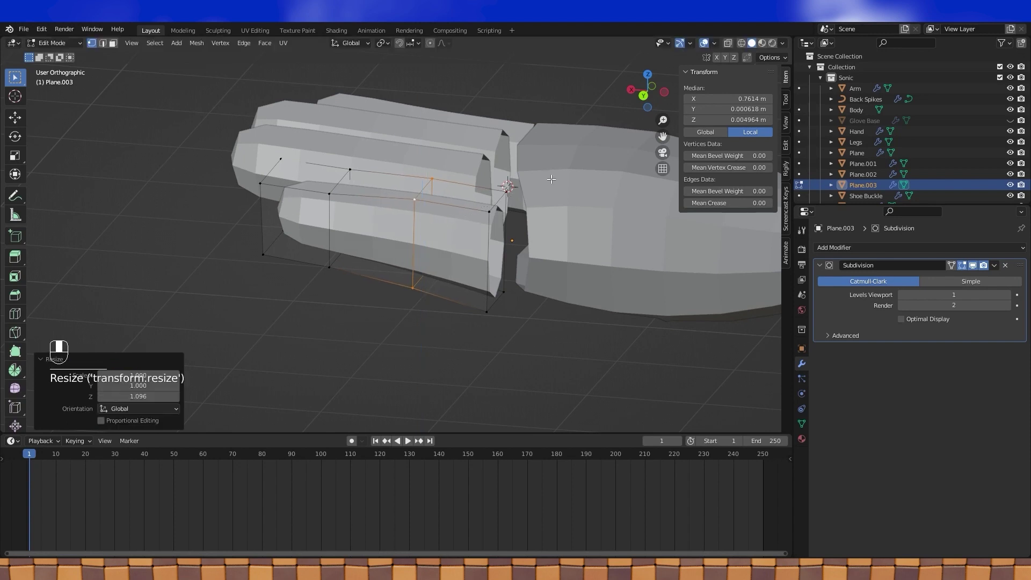
middle_drag(641, 204, 589, 185)
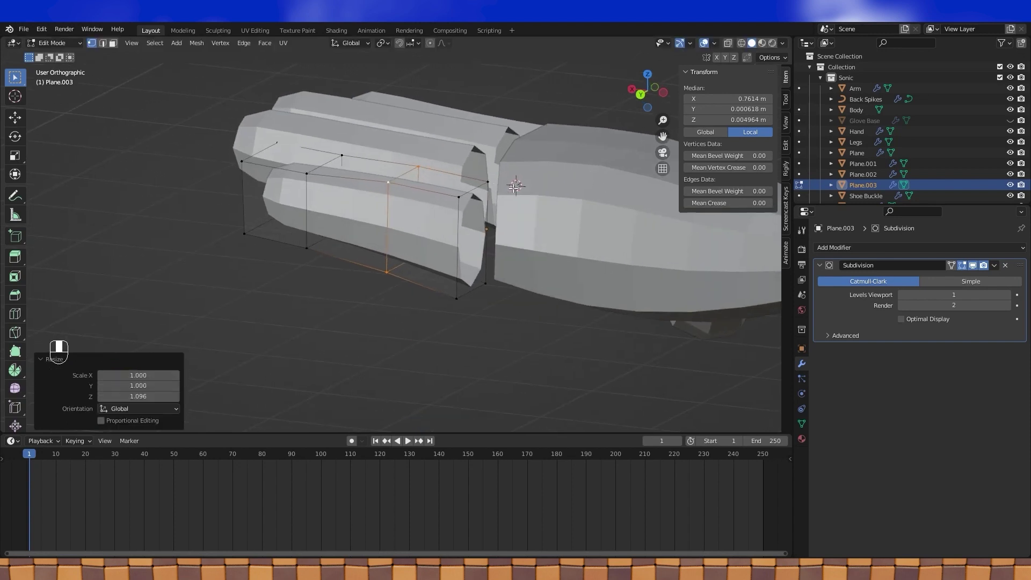
- Raise the base edge loop of the fourth finger about 0.079 m along Z
alt+click(485, 183)
shift+middle_drag(476, 187, 454, 192)
key(g)
key(z)
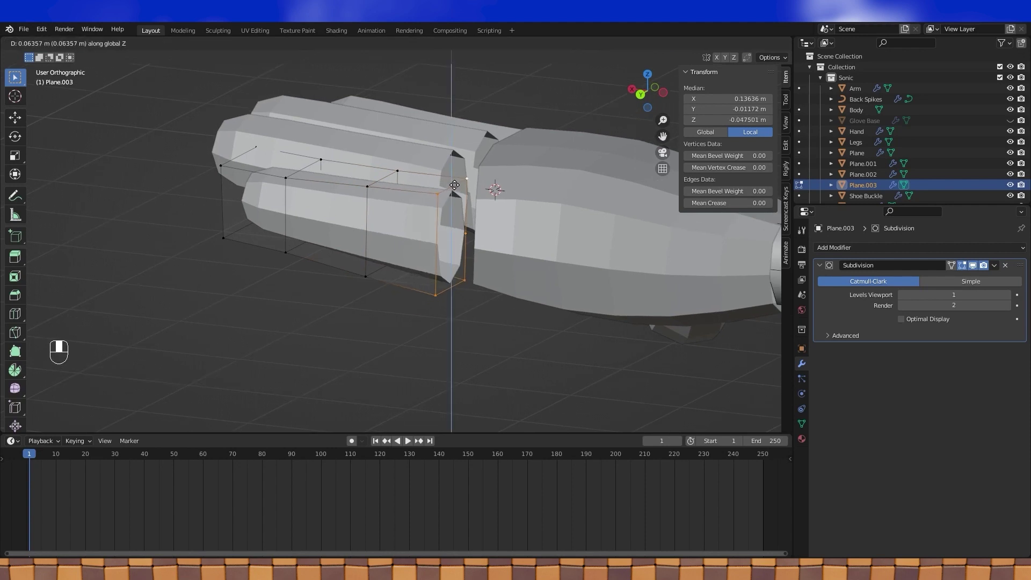
click(451, 177)
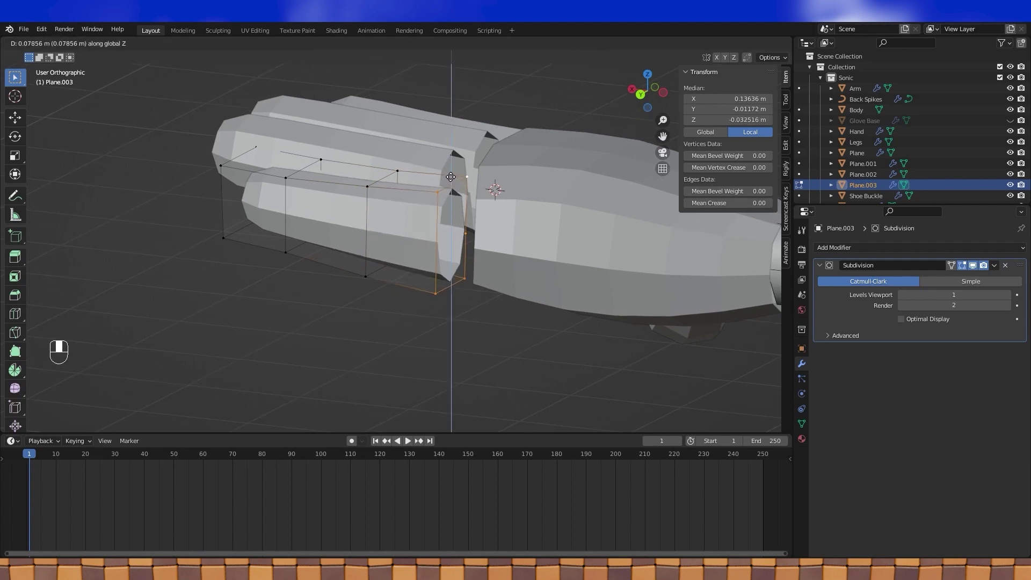
- In top view, move the fourth finger's base edge loop about 0.033 m along X toward the fingertip
middle_drag(433, 186, 437, 220)
key(KP_7)
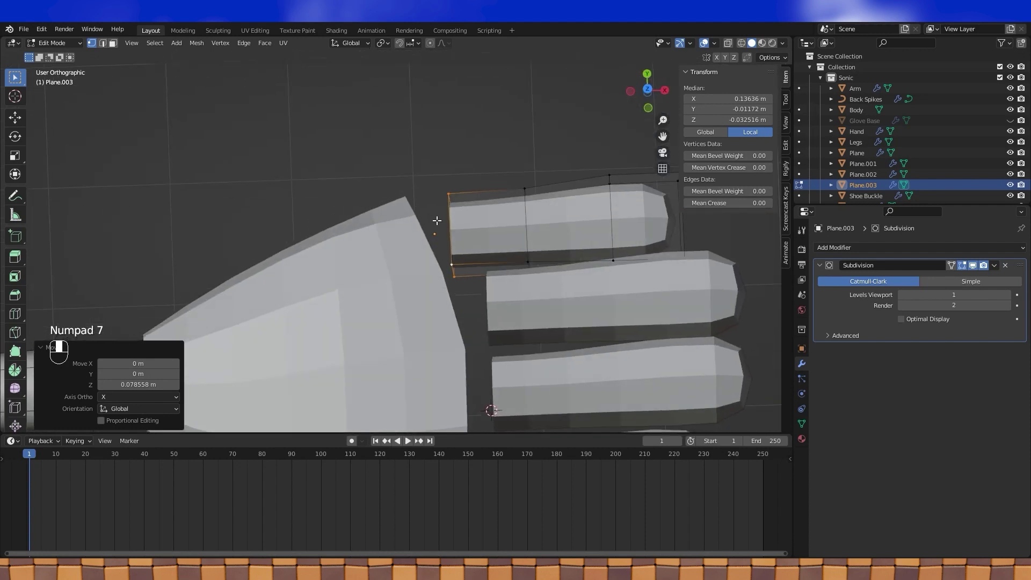
key(KP_7)
key(g)
key(x)
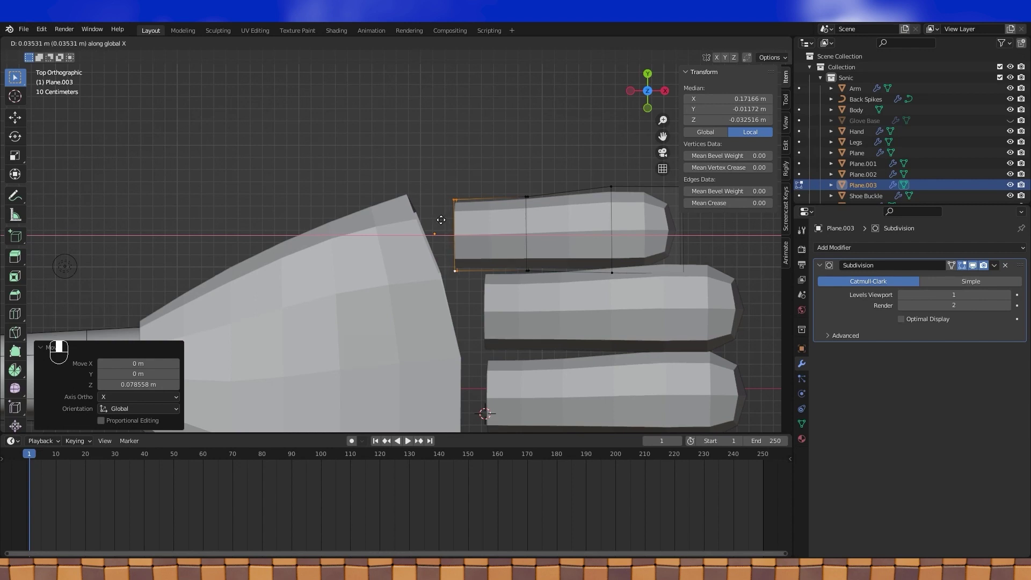
click(443, 218)
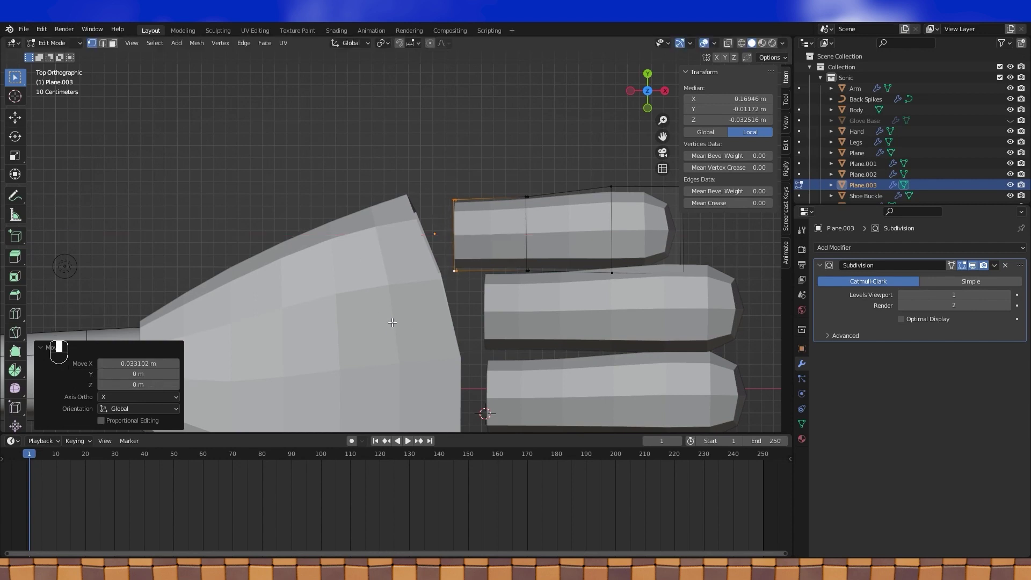
- Slant the fourth finger's base by moving its edge beside the third finger about 0.193 m along X
middle_drag(497, 274, 471, 283)
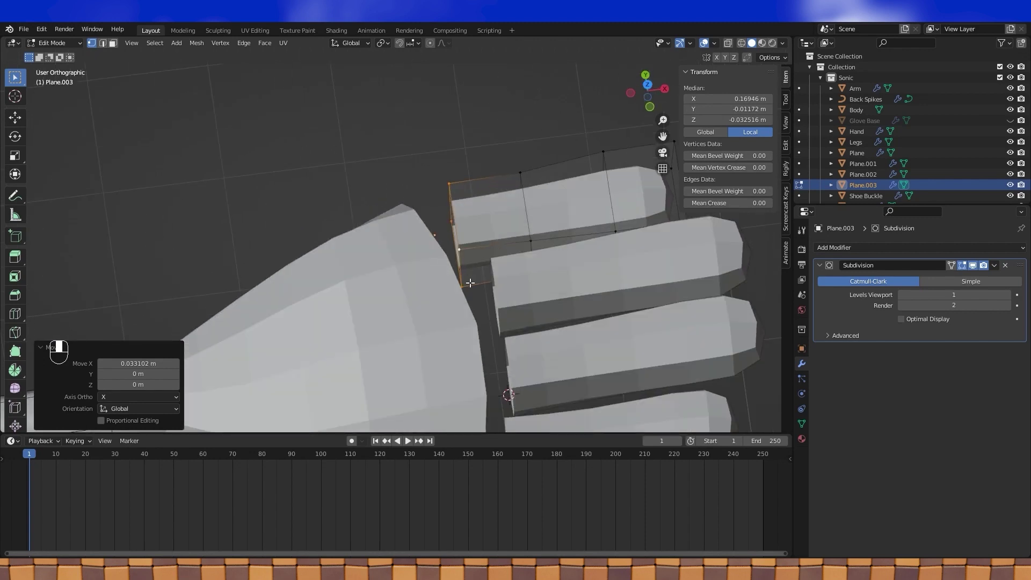
shift+click(495, 248)
key(KP_7)
scroll(501, 231, up, 2)
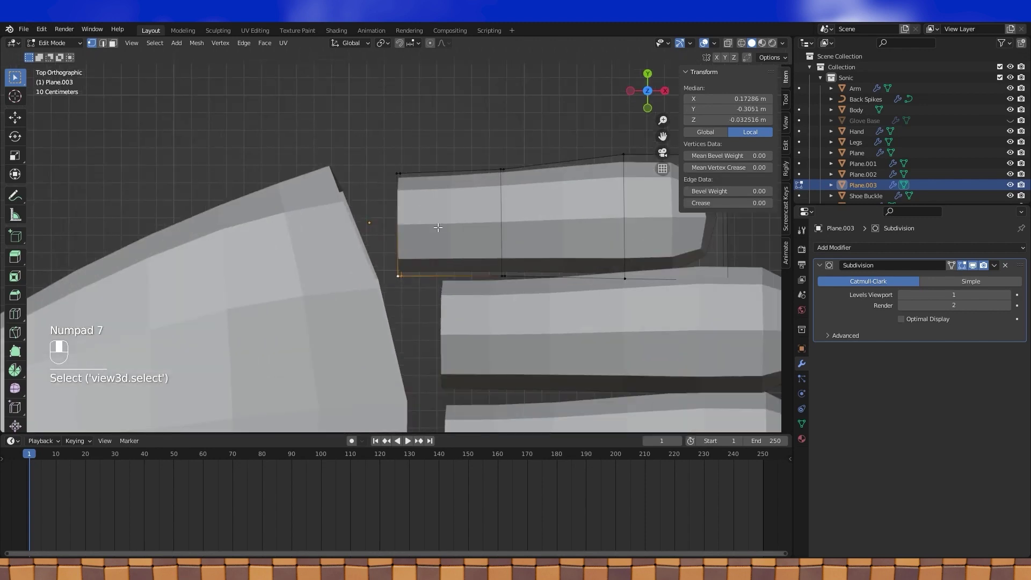
key(g)
key(x)
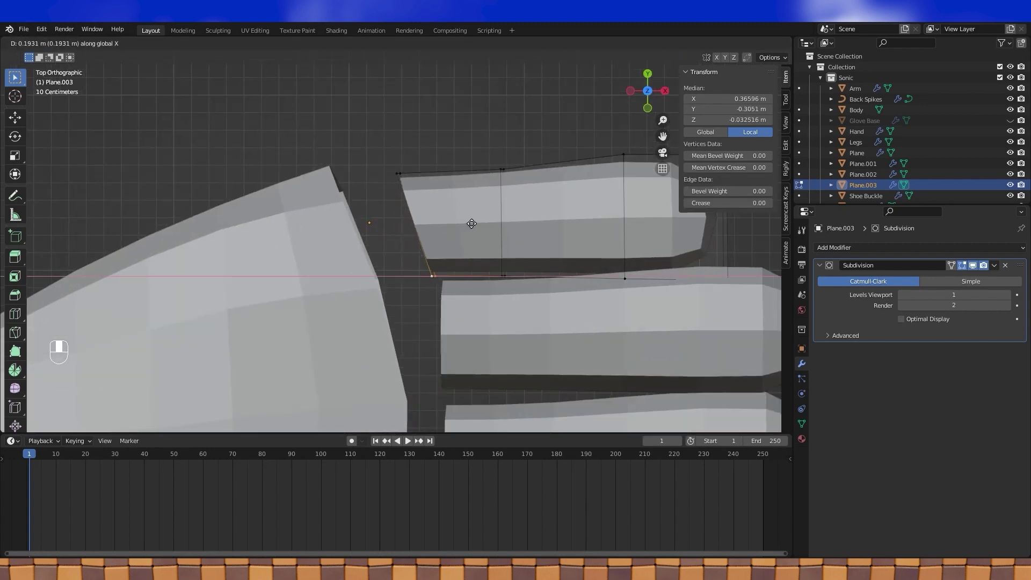
click(471, 223)
- Move the fourth finger's side vertices on the first two loops, facing the third finger, about -0.02 m along Y
middle_drag(526, 264, 524, 239)
click(508, 236)
shift+click(499, 254)
key(KP_7)
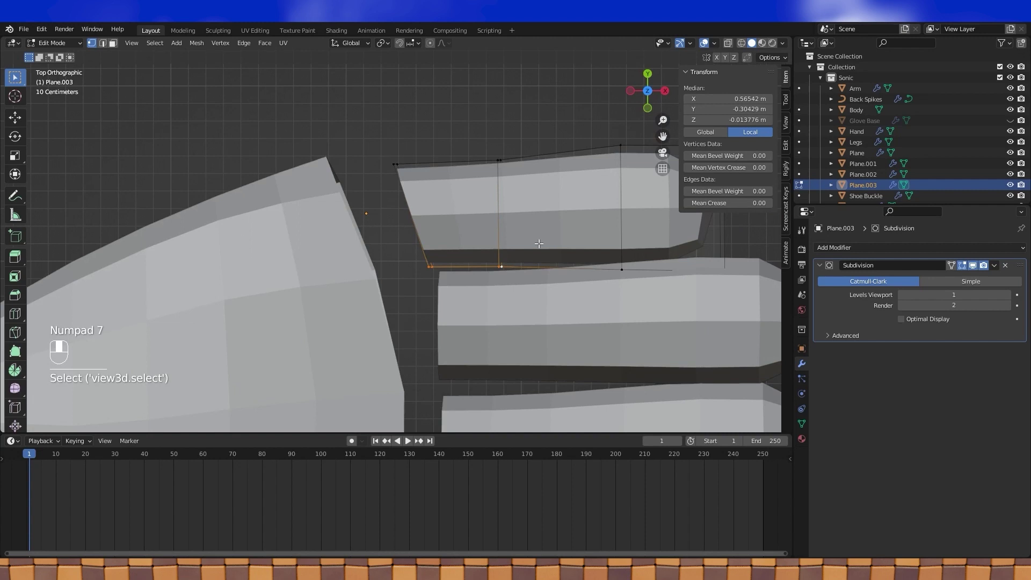
scroll(507, 205, up, 1)
key(g)
key(y)
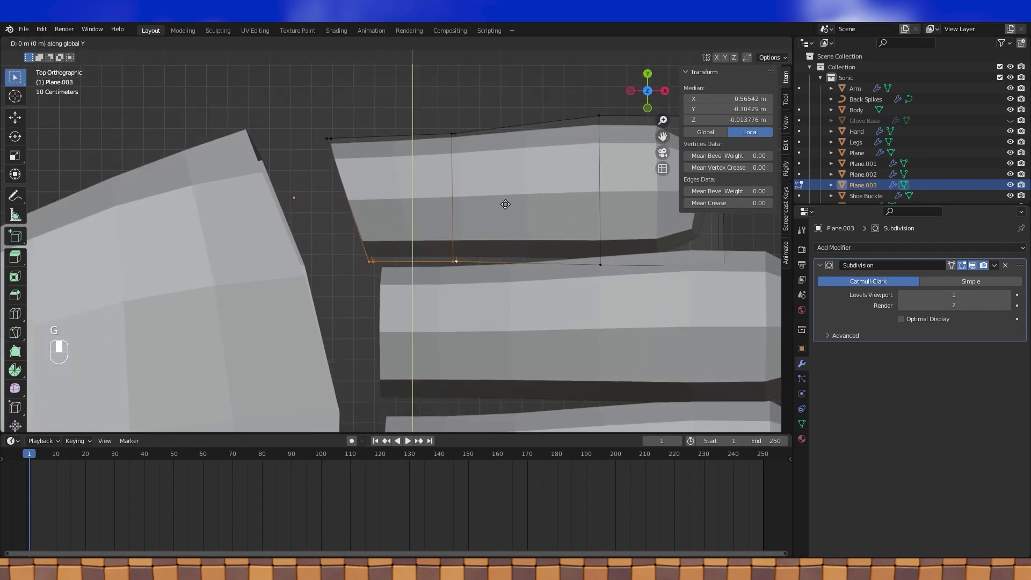
click(504, 207)
- Move only the fourth finger's base edge facing the third finger about -0.022 m along Y, then return to Object Mode
middle_drag(504, 207, 508, 177)
click(376, 245)
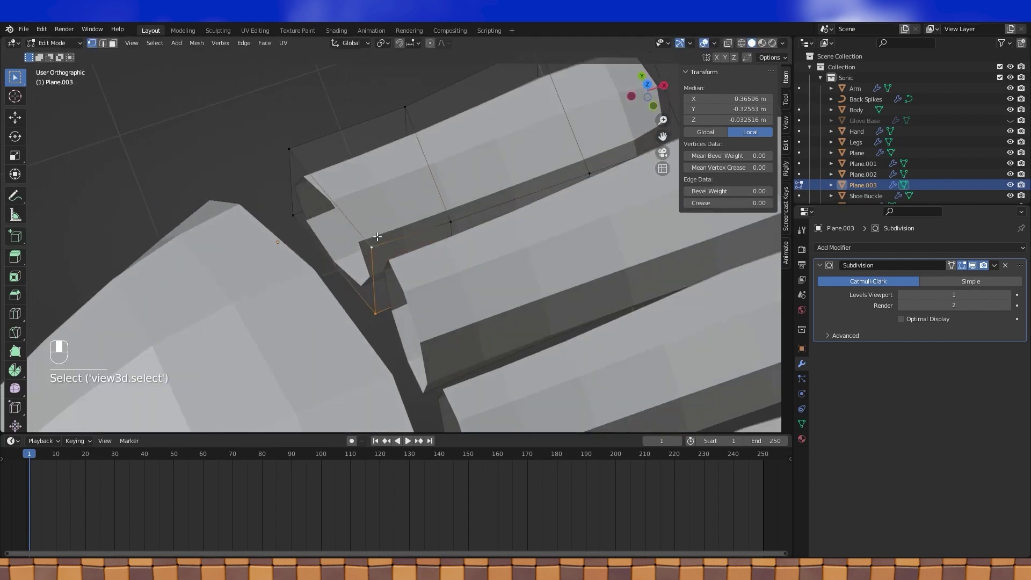
key(g)
key(y)
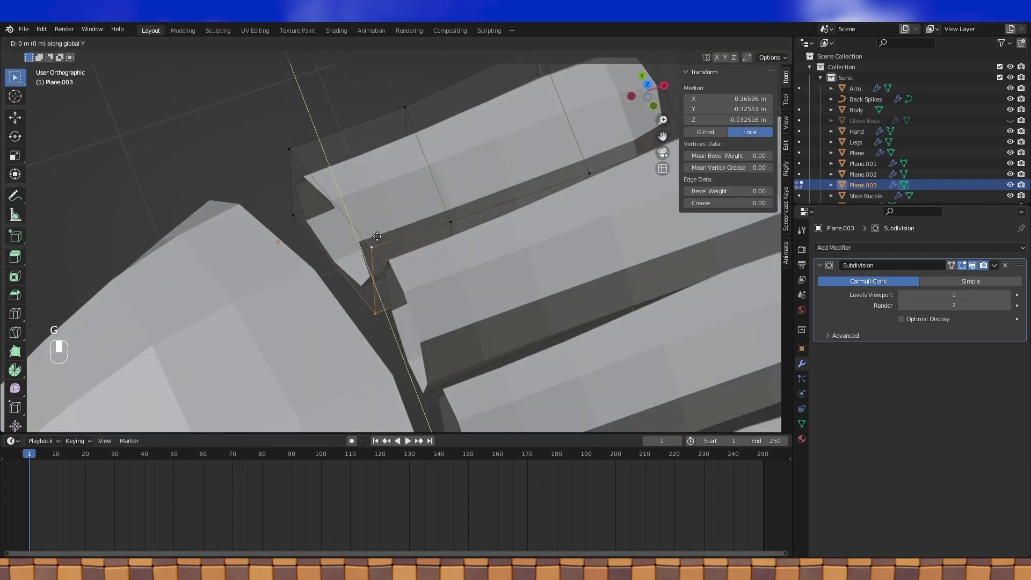
click(382, 243)
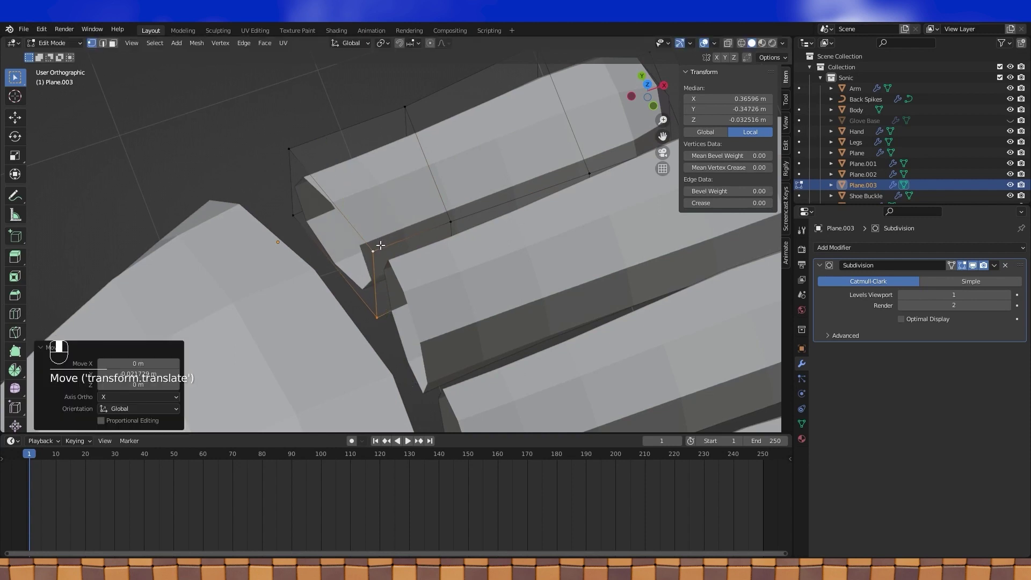
scroll(389, 246, down, 3)
key(KP_7)
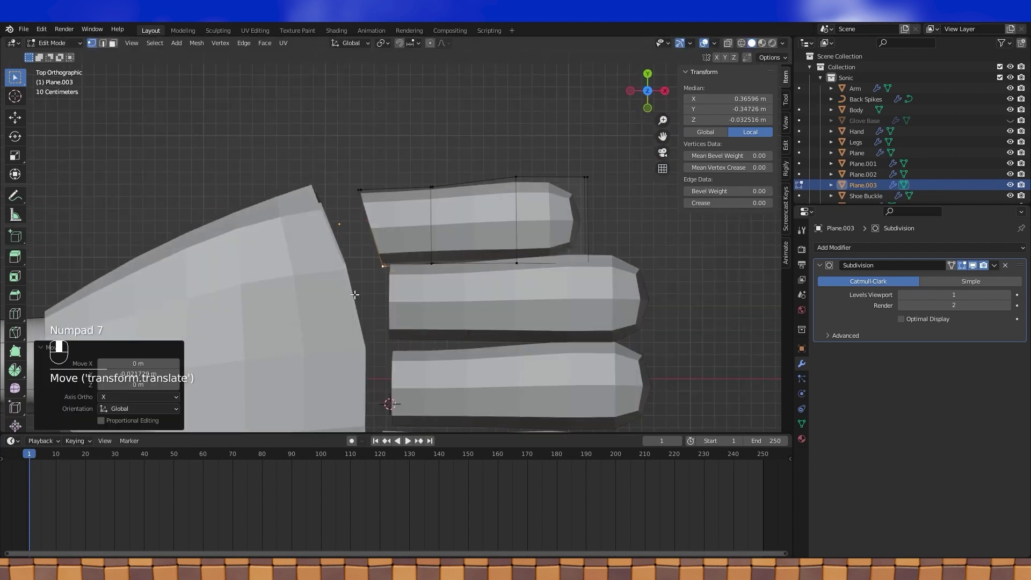
scroll(537, 272, down, 2)
middle_drag(632, 277, 417, 156)
key(Tab)
- Extrude the second finger's base edge loop about -0.18 m along X toward the palm
middle_drag(366, 184, 475, 235)
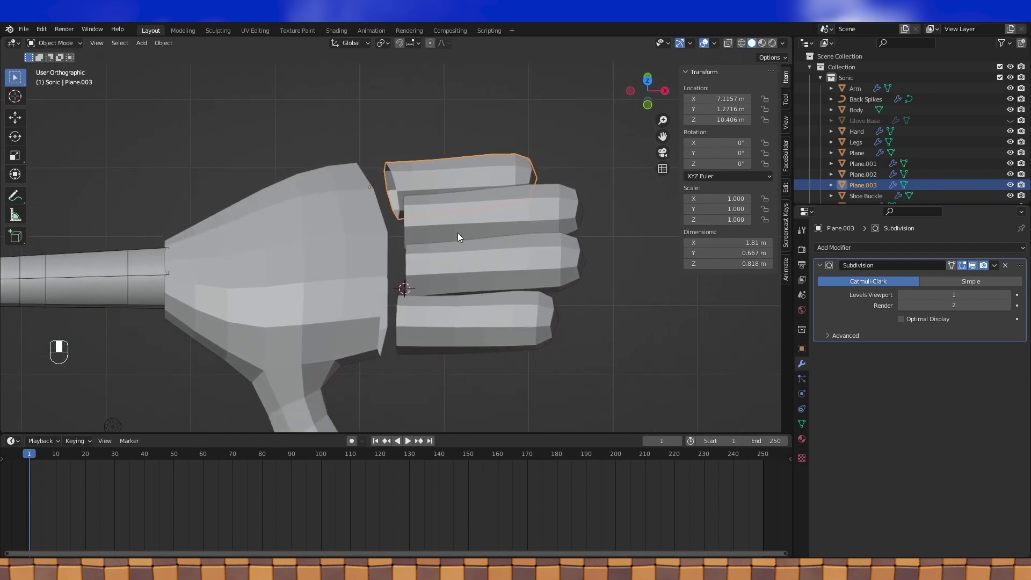
click(453, 263)
key(Tab)
scroll(429, 271, up, 1)
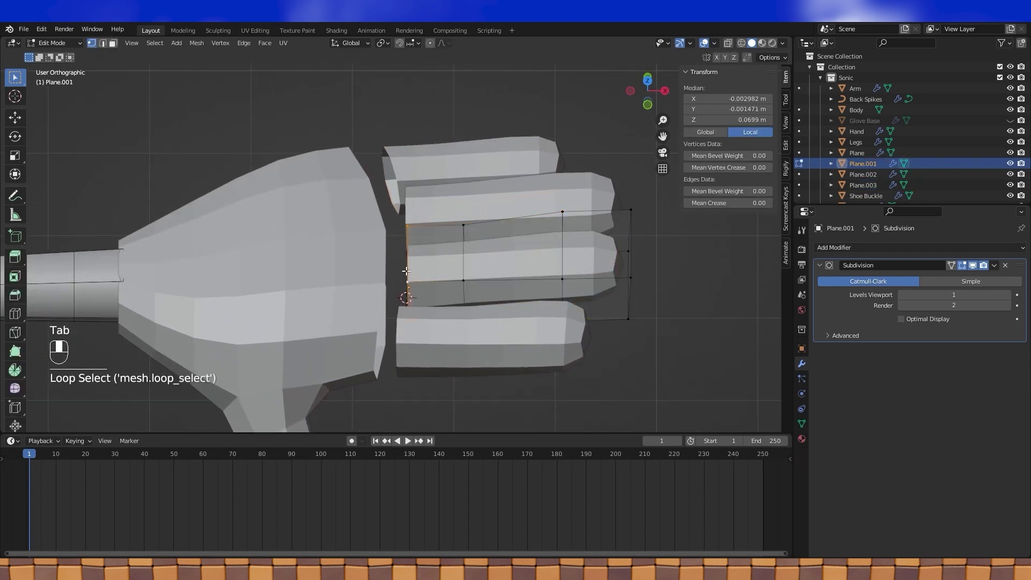
key(KP_7)
scroll(405, 268, up, 4)
shift+middle_drag(405, 268, 407, 216)
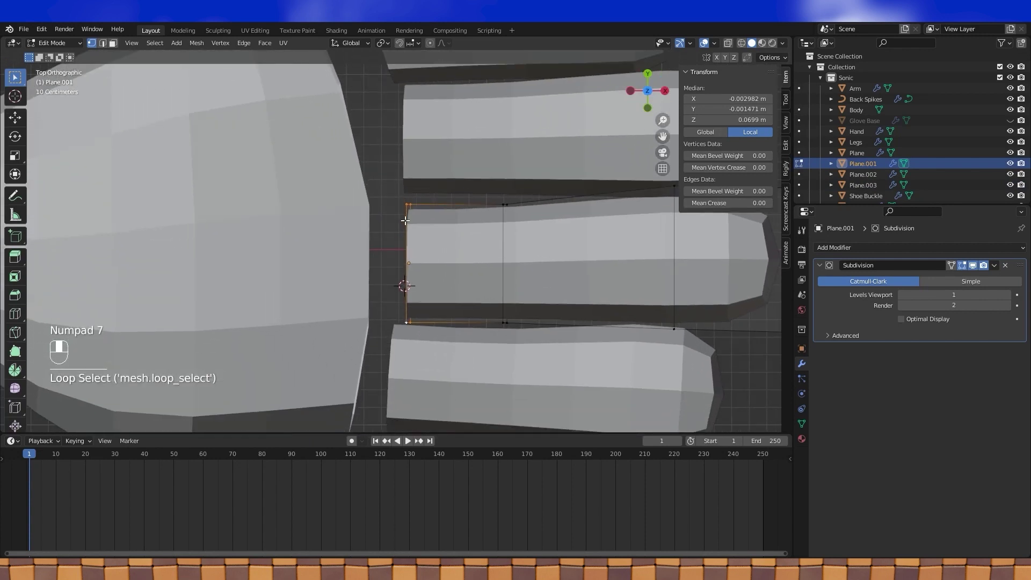
key(e)
right_click(405, 220)
key(g)
key(x)
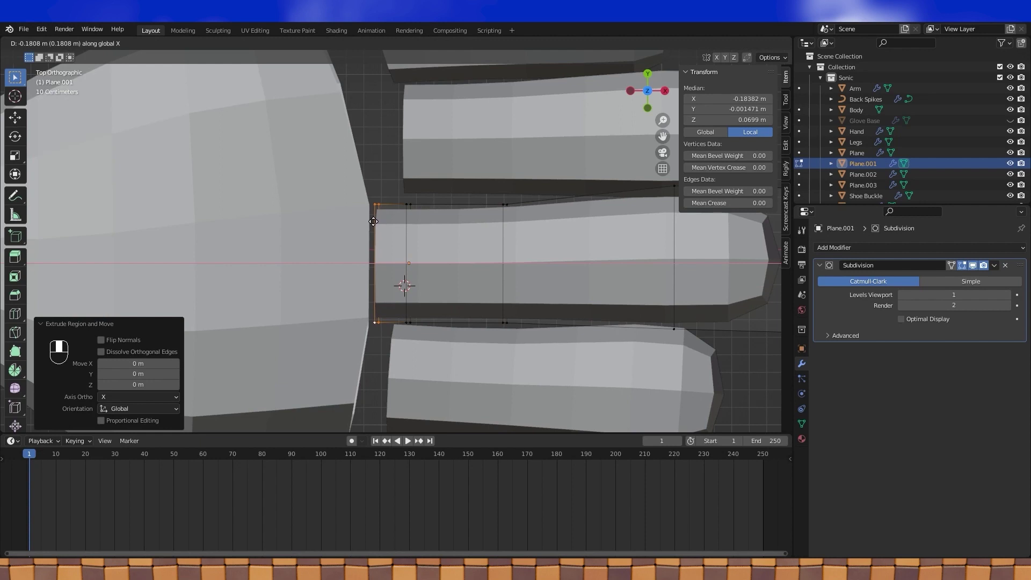
click(374, 221)
- Extrude the base edge loop of the first finger, nearest the thumb, about -0.155 m along X toward the palm
shift+middle_drag(374, 221, 384, 169)
key(Tab)
click(442, 260)
key(Tab)
alt+click(397, 265)
shift+middle_drag(397, 265, 484, 272)
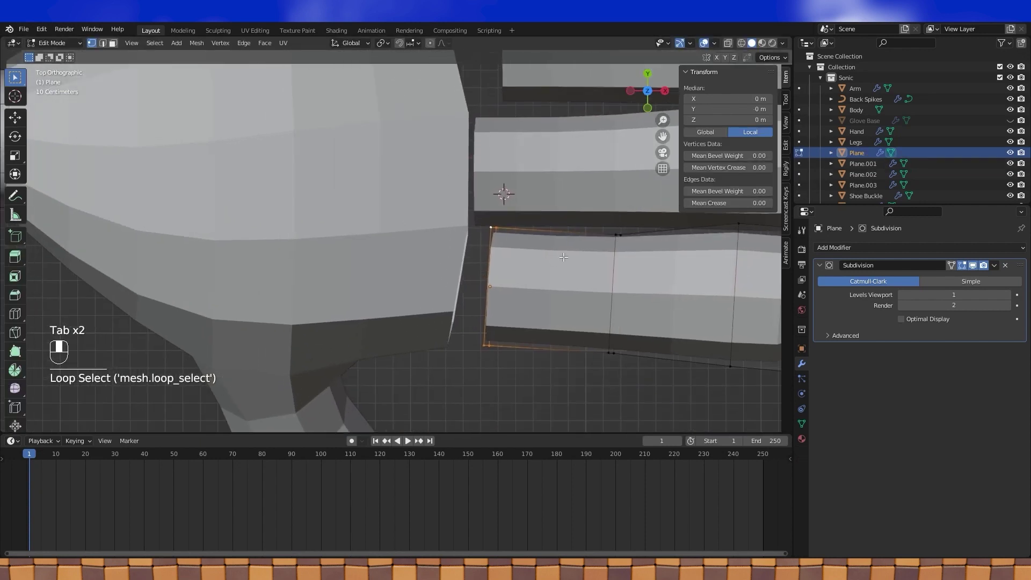
key(e)
key(g)
key(x)
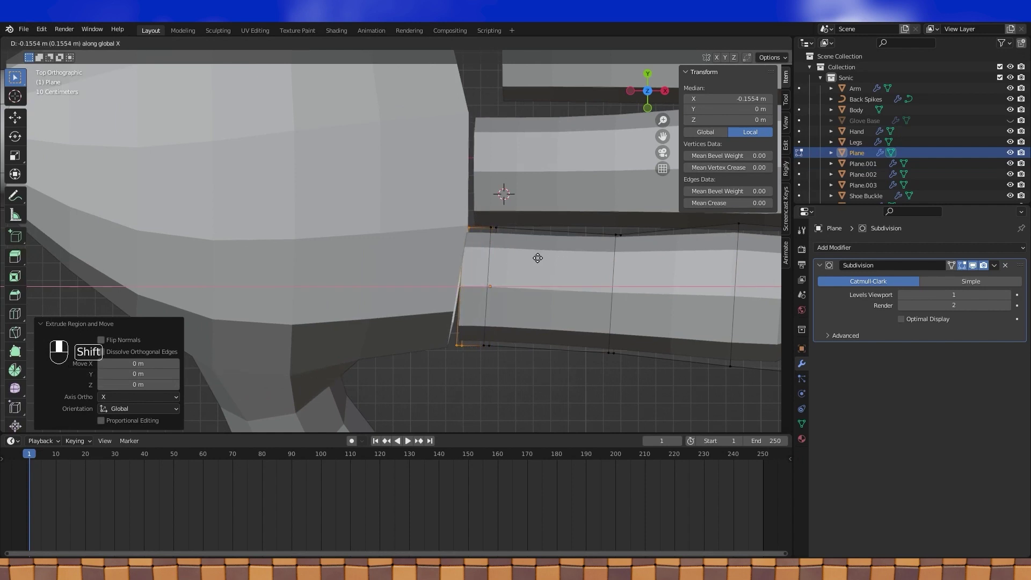
click(538, 258)
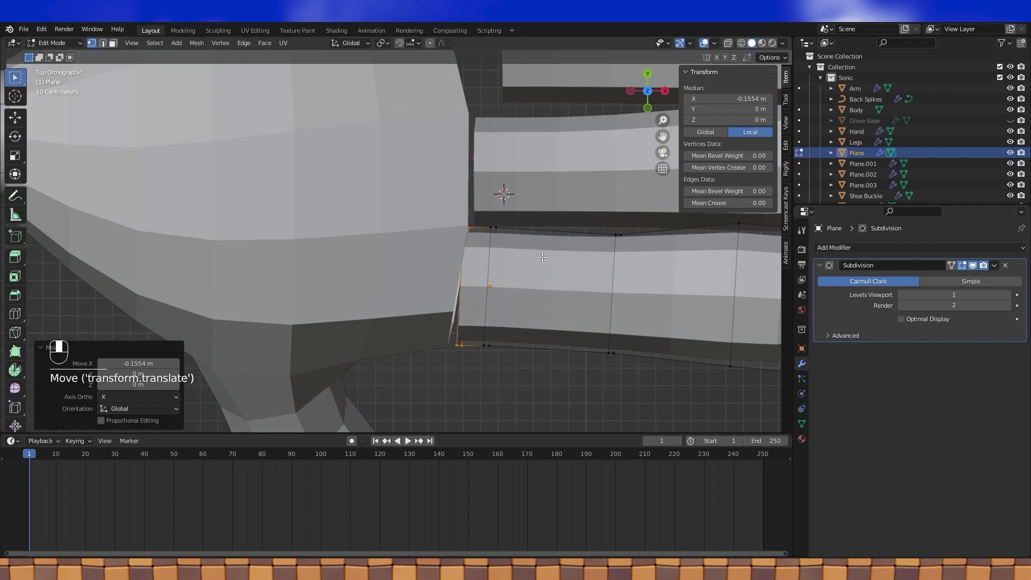
- Rotate the first finger's base edge loop about 5° in top view to match the slanted palm edge, and return to Object Mode
scroll(541, 257, down, 2)
scroll(568, 254, up, 2)
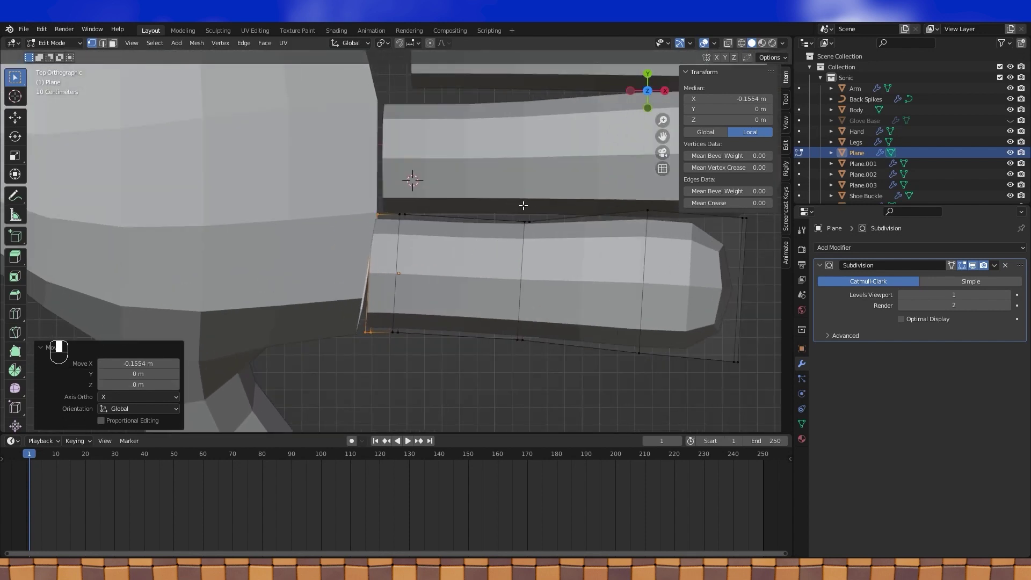
key(r)
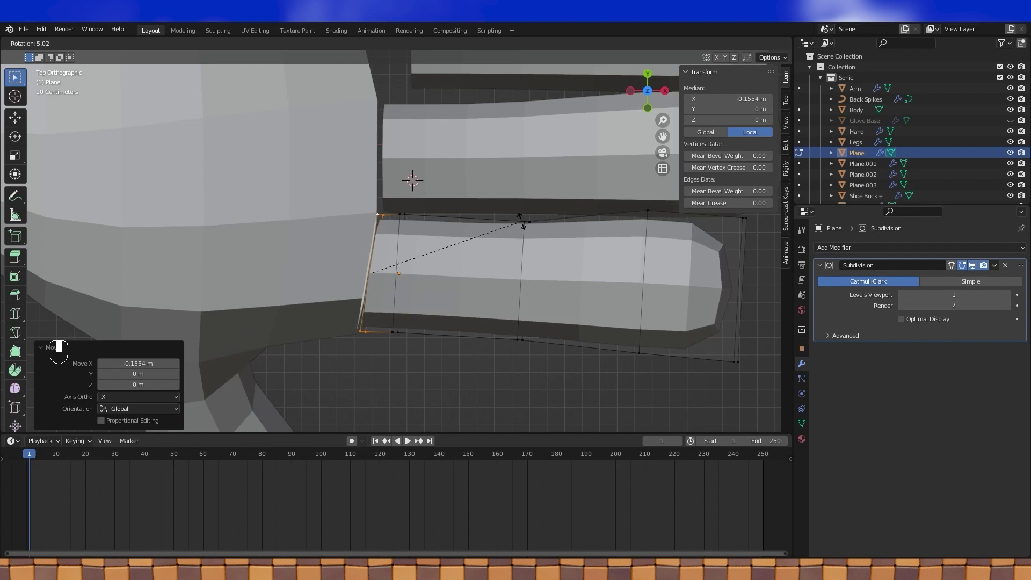
click(522, 226)
scroll(516, 225, down, 7)
key(Tab)
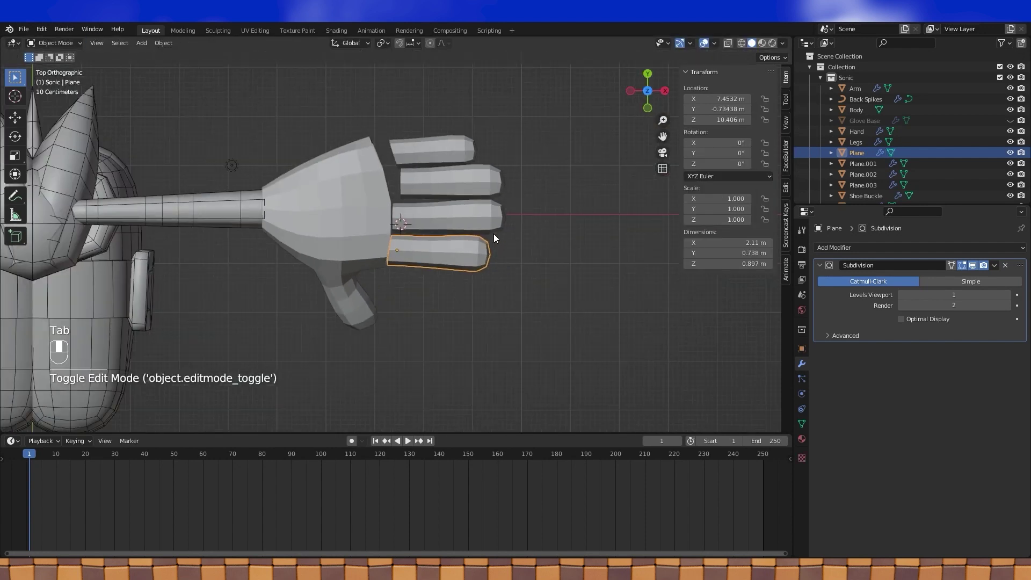
- Move the third and fourth fingers together about -0.187 m along X toward the palm
click(566, 257)
middle_drag(566, 258, 492, 143)
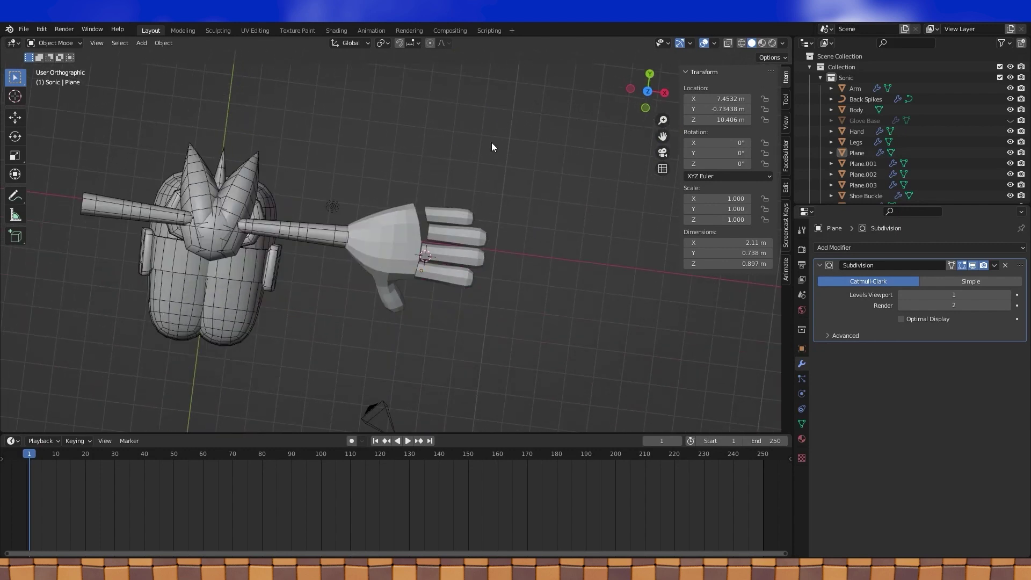
click(450, 218)
shift+click(451, 231)
key(KP_7)
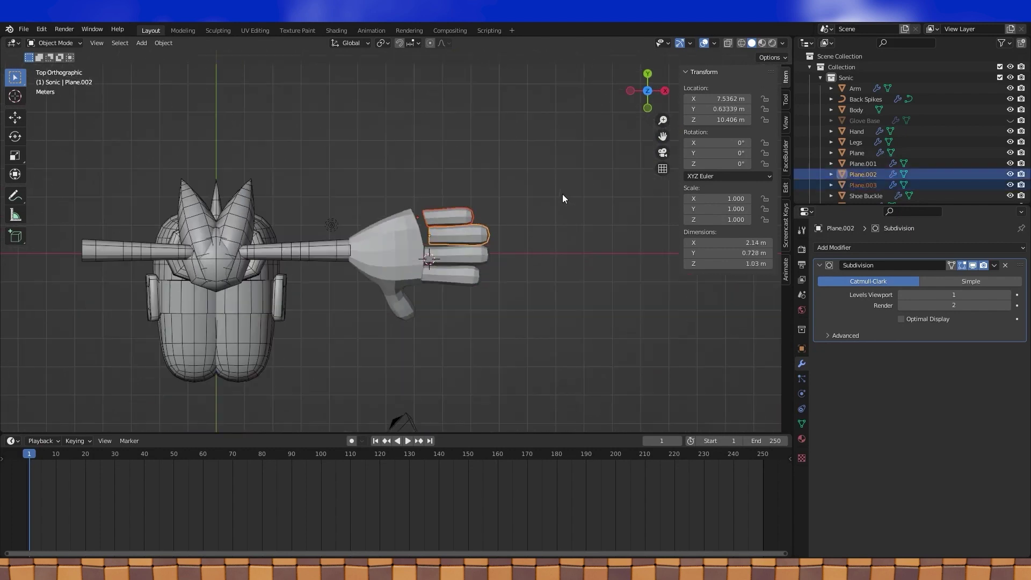
key(KP_Decimal)
shift+middle_drag(564, 178, 505, 202)
scroll(505, 202, up, 1)
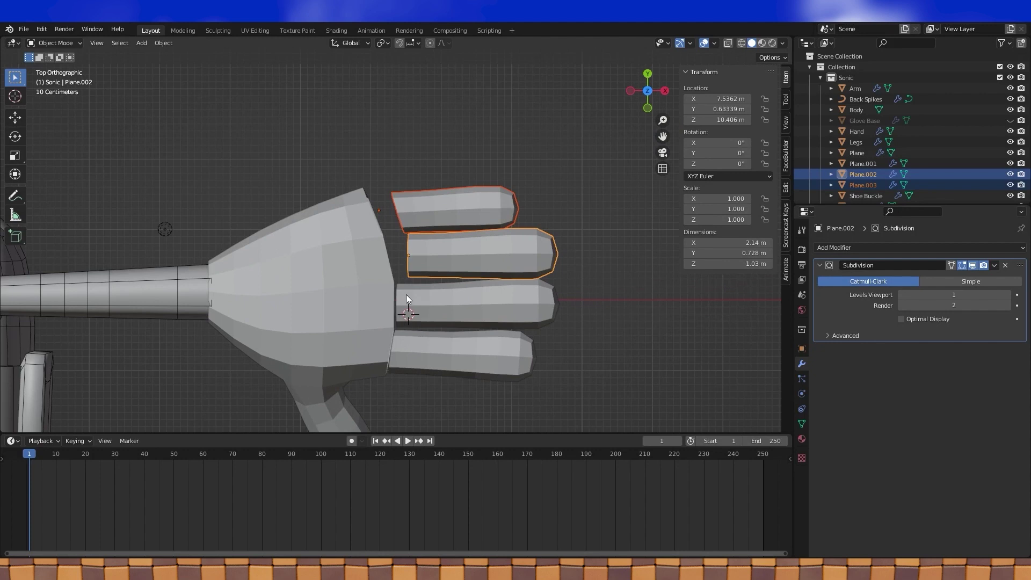
key(g)
key(x)
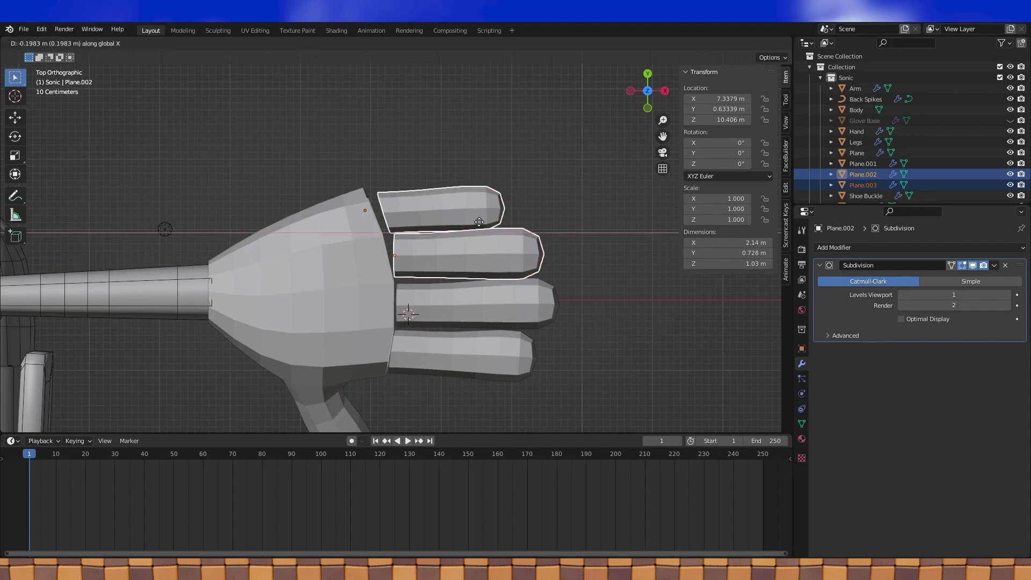
click(479, 221)
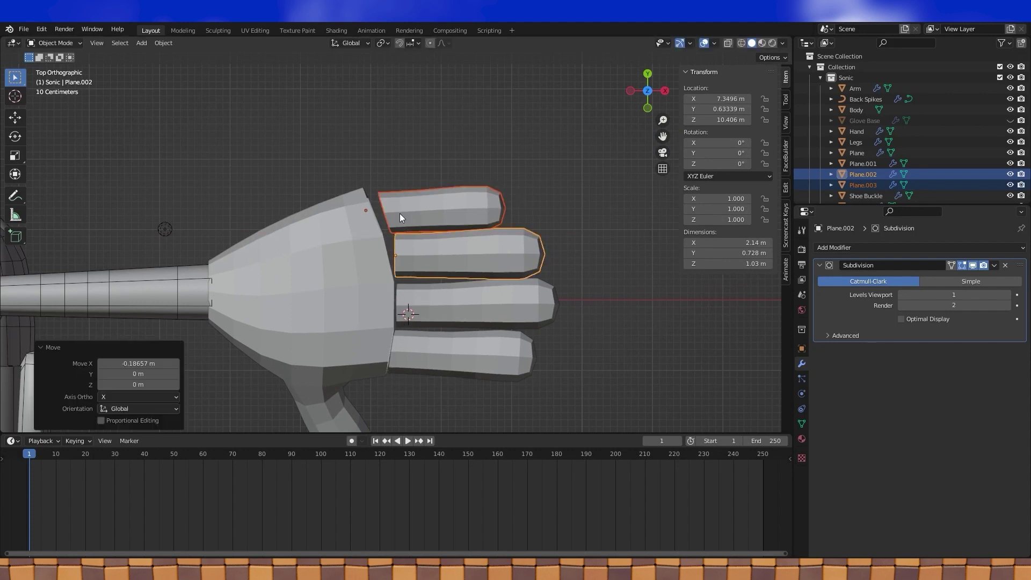
- Join the four finger objects and the palm into a single object
click(414, 252)
click(417, 215)
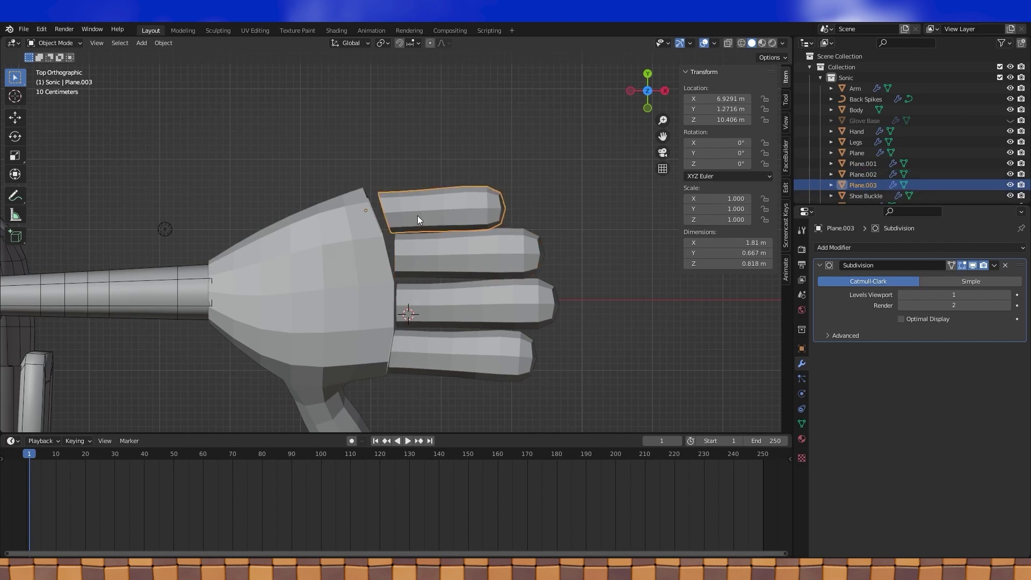
middle_drag(417, 217, 456, 207)
shift+click(454, 244)
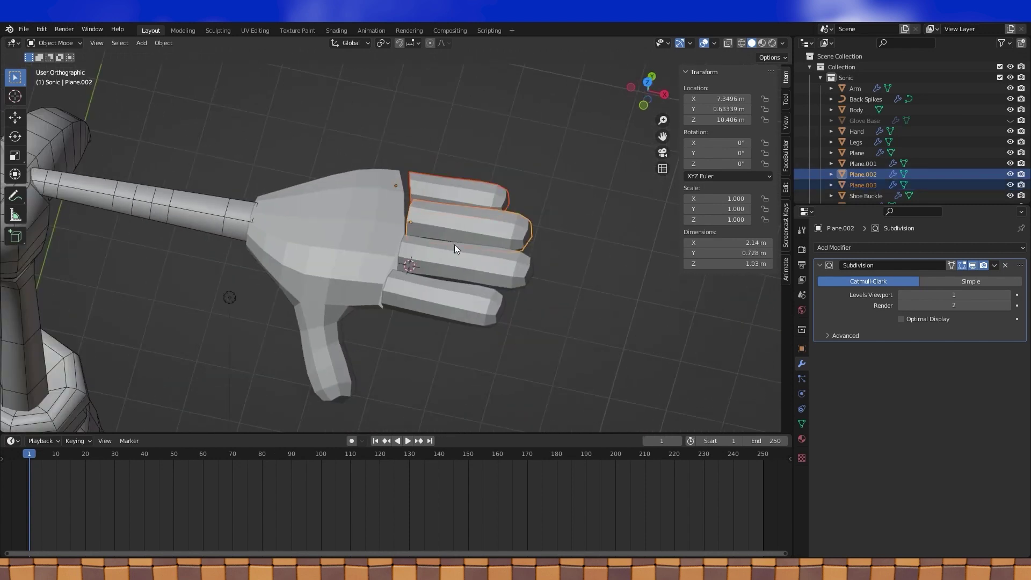
shift+click(445, 269)
shift+click(433, 300)
shift+click(363, 246)
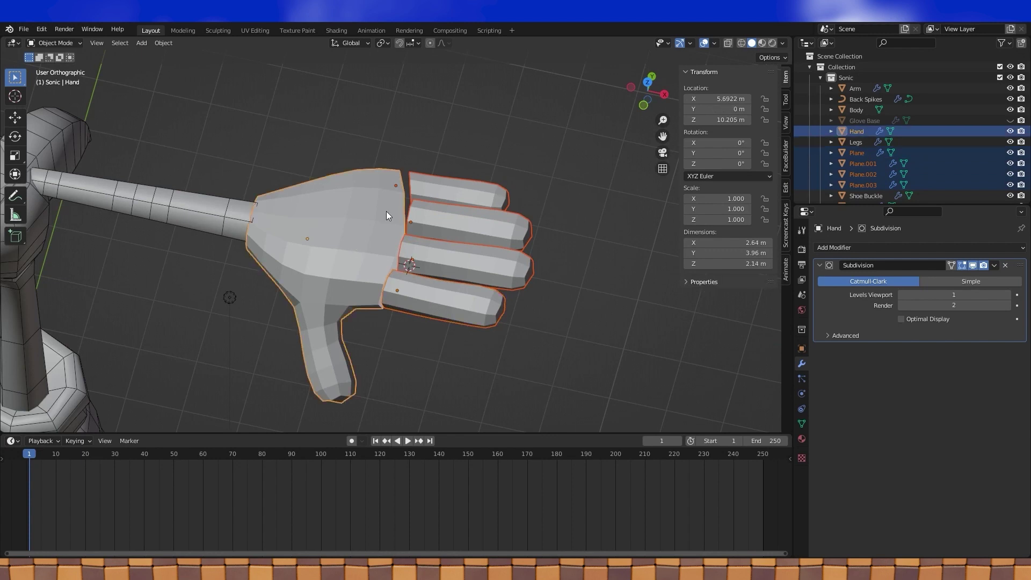
key(ctrl+j)
- Inspect the joined hand in Edit Mode with its whole mesh selected
middle_drag(472, 227, 498, 233)
key(Tab)
key(a)
middle_drag(586, 261, 497, 237)
key(Tab)
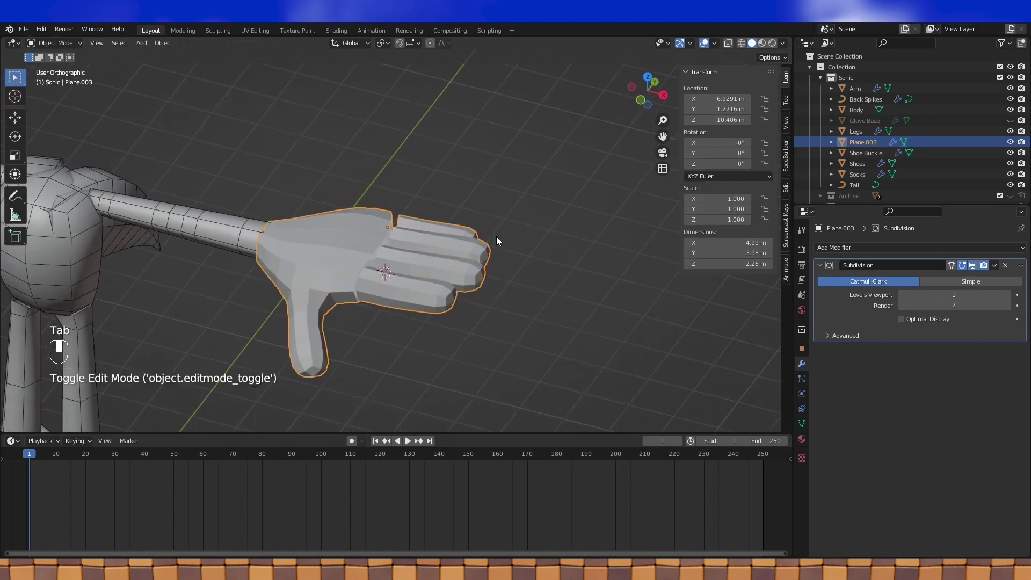
- Rename the joined object as Hand
scroll(866, 141, down, 1)
double_click(865, 120)
text(Hand)
key(Return)
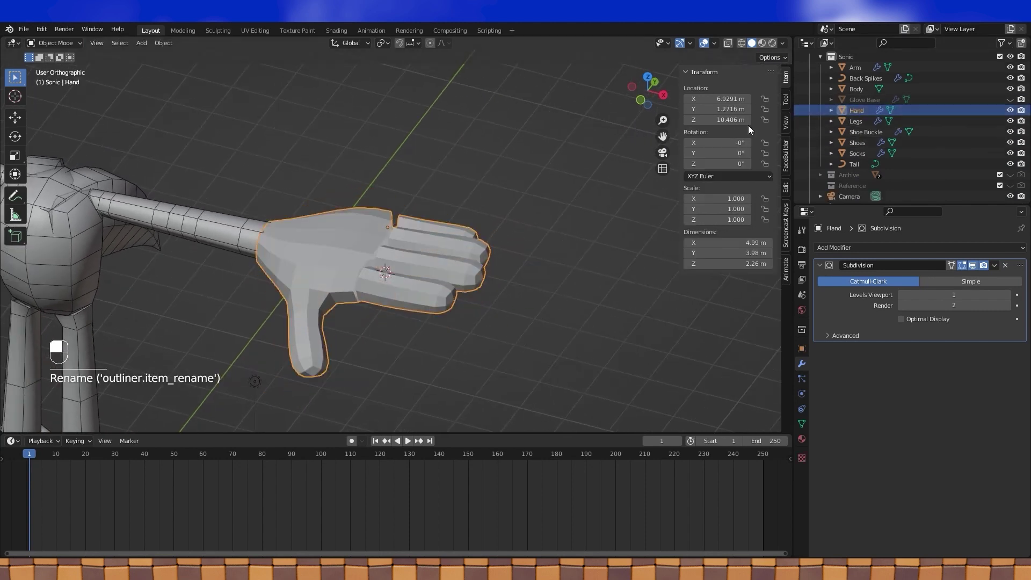
- Duplicate the Hand object in place
middle_drag(403, 228, 398, 234)
key(shift+d)
click(398, 234)
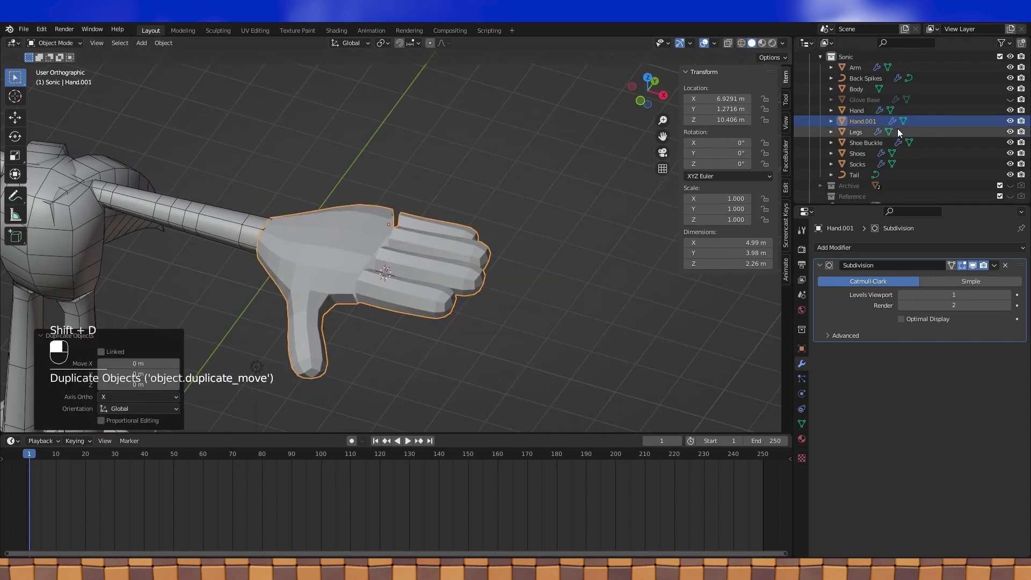
- Rename the duplicated hand object as Hand.archive and move it into the Archive collection
double_click(872, 122)
text(archive)
key(Return)
scroll(863, 117, down, 1)
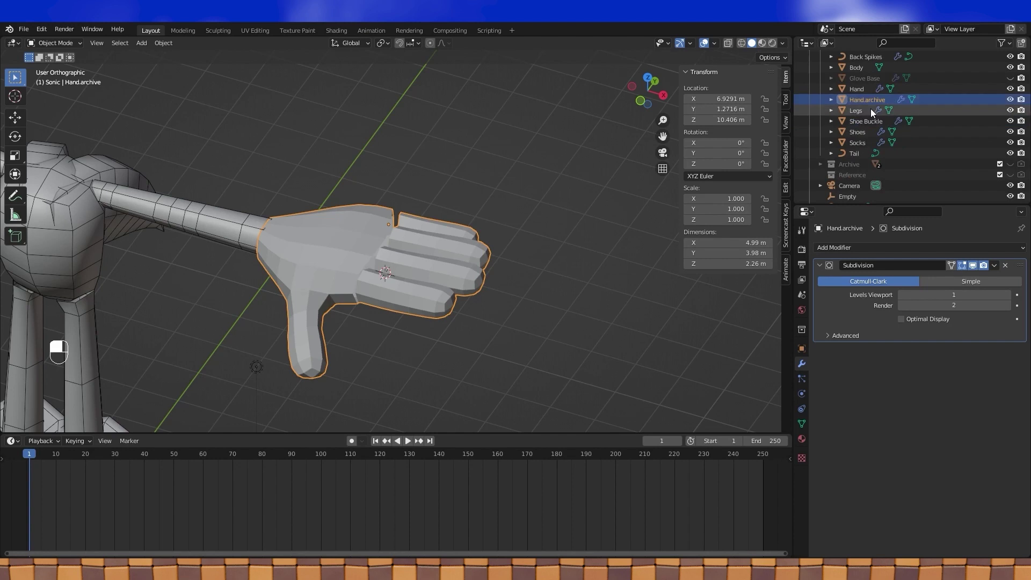
drag(868, 100, 859, 165)
scroll(875, 143, up, 4)
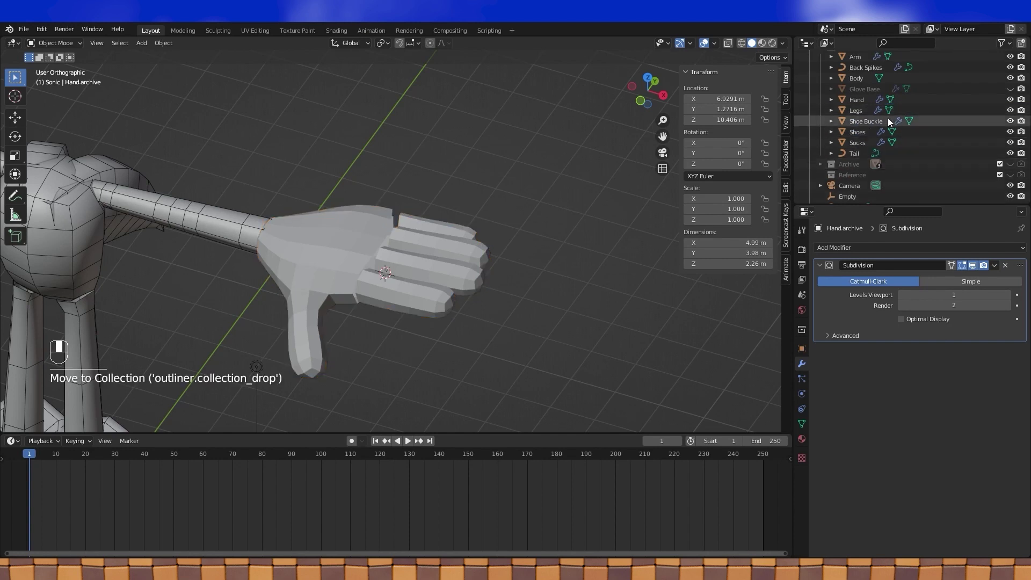
- Check the original Hand object's cage in Edit Mode and apply its Subdivision modifier in Object Mode
click(422, 288)
scroll(443, 240, up, 3)
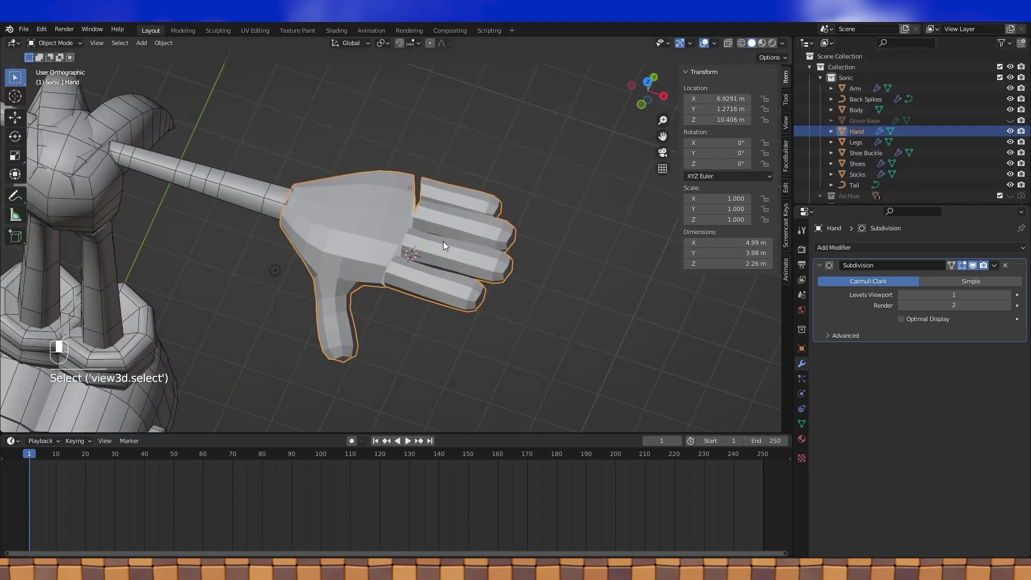
key(Tab)
middle_drag(436, 242, 375, 257)
middle_drag(499, 269, 496, 254)
key(Tab)
key(Tab)
middle_drag(376, 265, 376, 236)
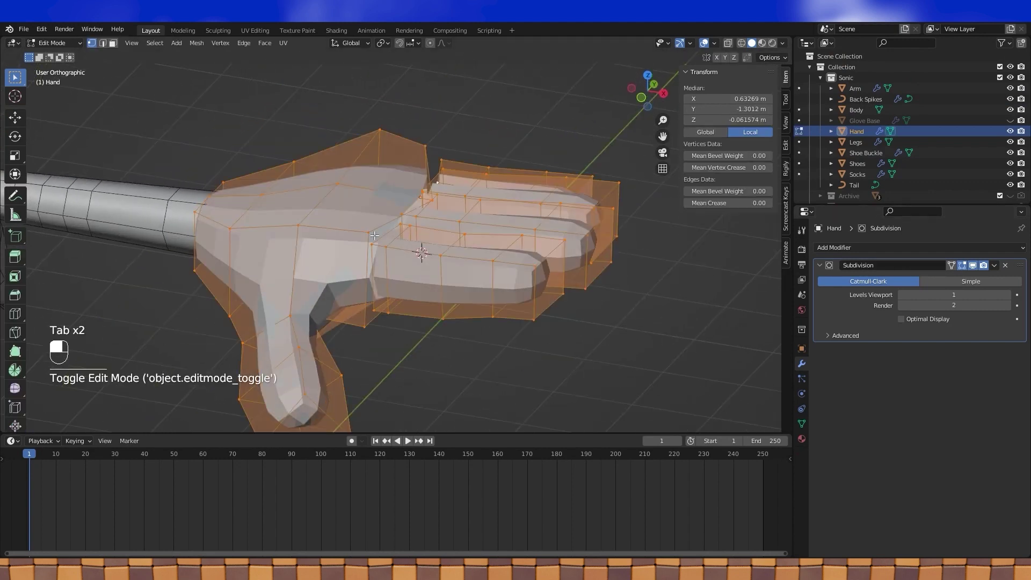
middle_drag(466, 238, 440, 232)
key(Tab)
click(991, 264)
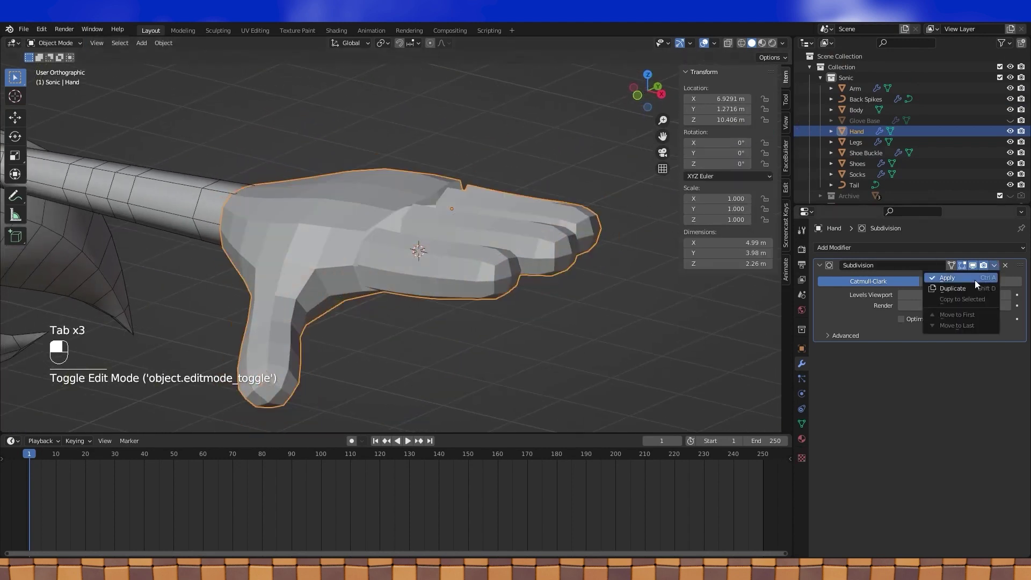
click(976, 279)
- Connect the two vertices across the web between the thumb base and the palm with a vertex path cut
key(Tab)
middle_drag(457, 234, 450, 153)
click(364, 215)
shift+click(392, 243)
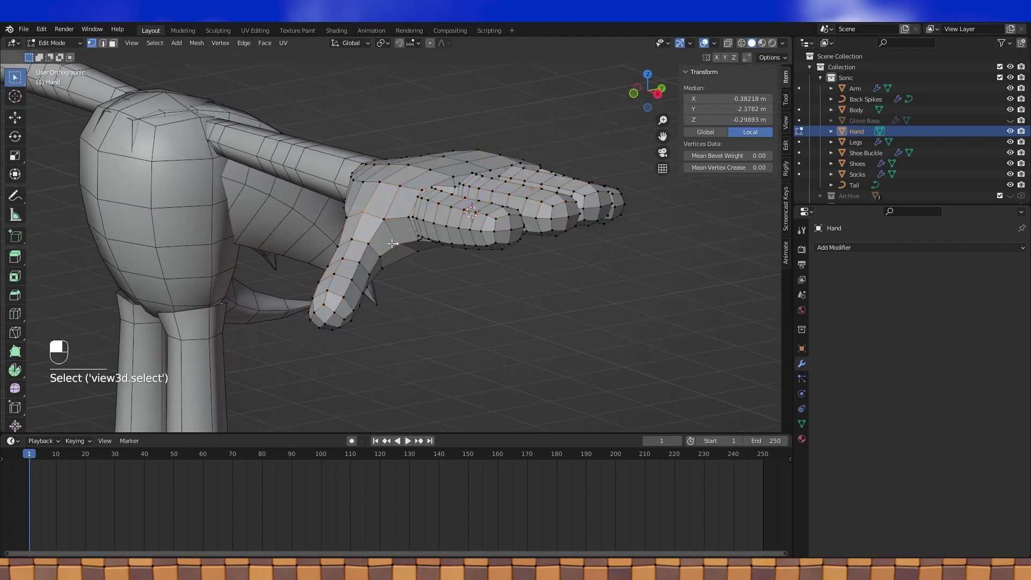
middle_drag(397, 235, 408, 234)
key(j)
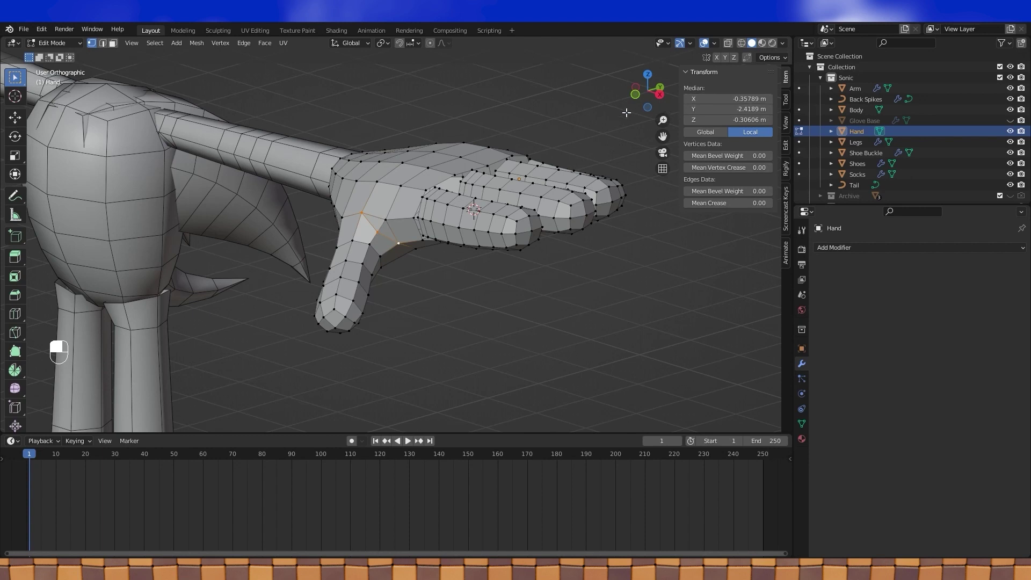
- Move the two lower vertices of the new thumb-web cut about -0.10 m along the X axis
scroll(481, 132, up, 3)
shift+click(365, 230)
middle_drag(364, 229, 501, 213)
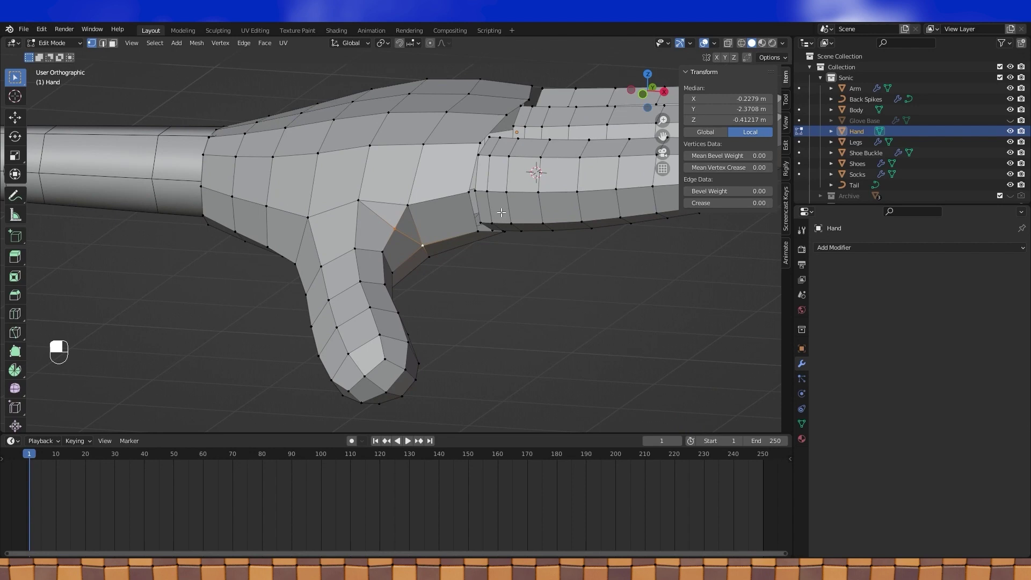
key(g)
key(x)
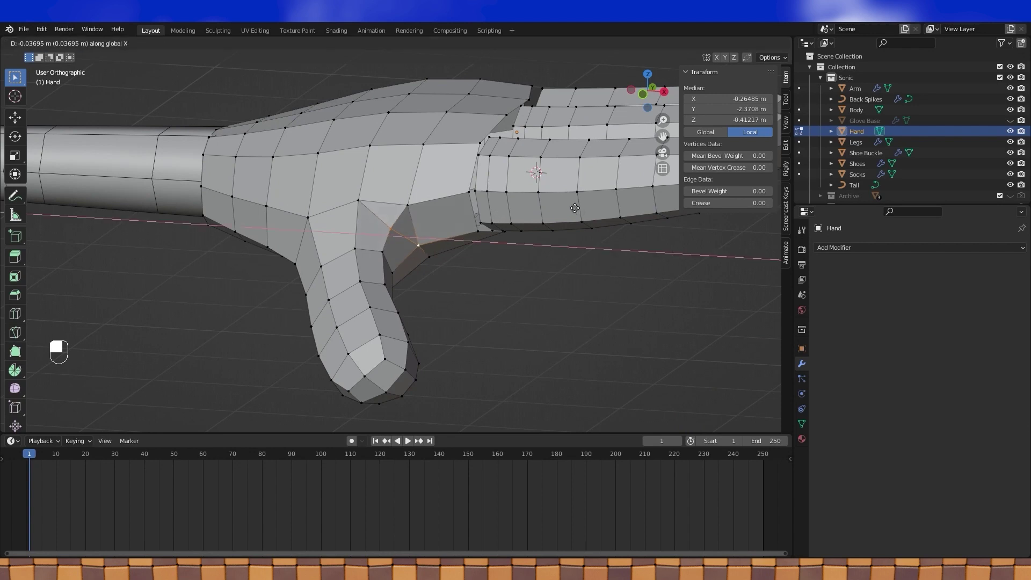
click(567, 209)
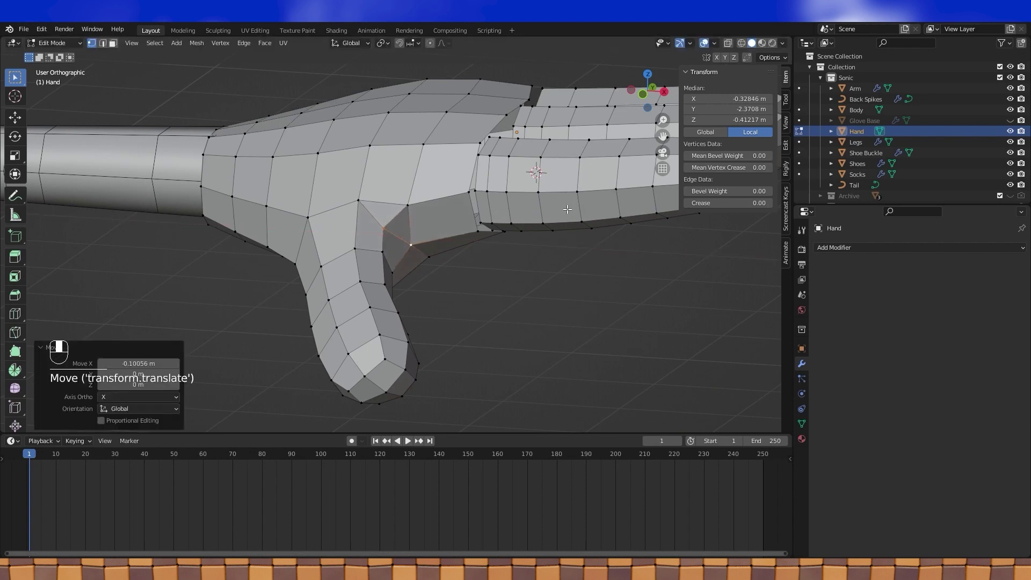
- Rotate the selected thumb-web edge about -14.6° around the X axis in the right orthographic view
middle_drag(567, 209, 377, 263)
scroll(520, 198, up, 2)
key(r)
key(KP_1)
key(KP_3)
scroll(465, 202, up, 3)
key(r)
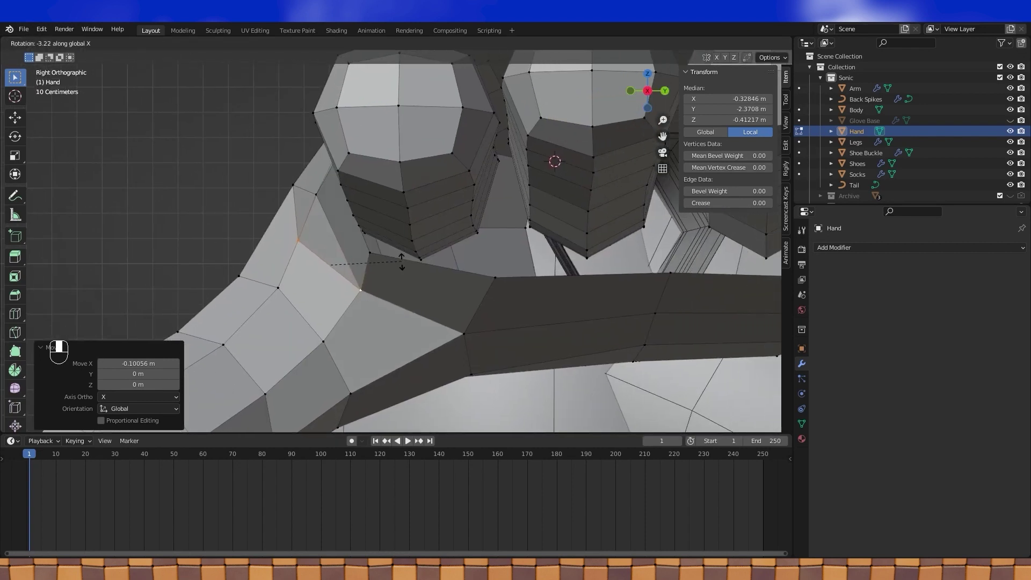
key(shift)
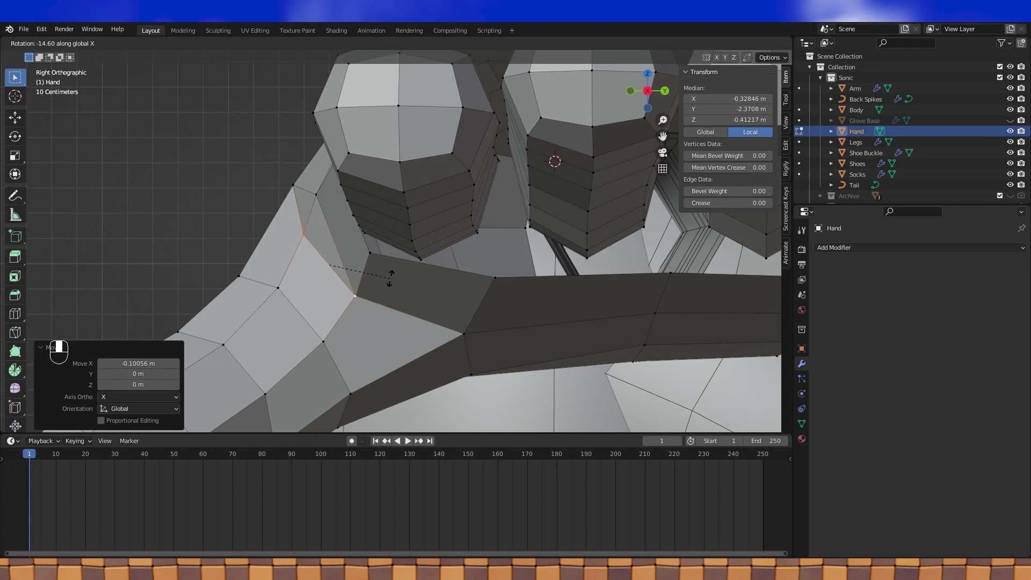
click(390, 279)
- Move the selected thumb-web edge about 0.06 m along Y and about -0.038 m along Z
shift+middle_drag(390, 278, 441, 266)
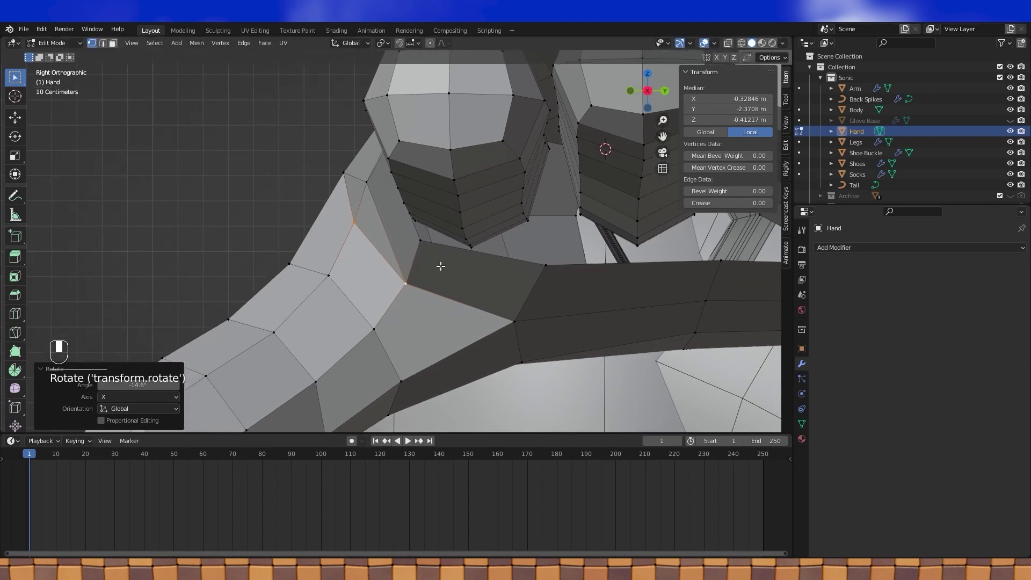
key(g)
middle_click(443, 265)
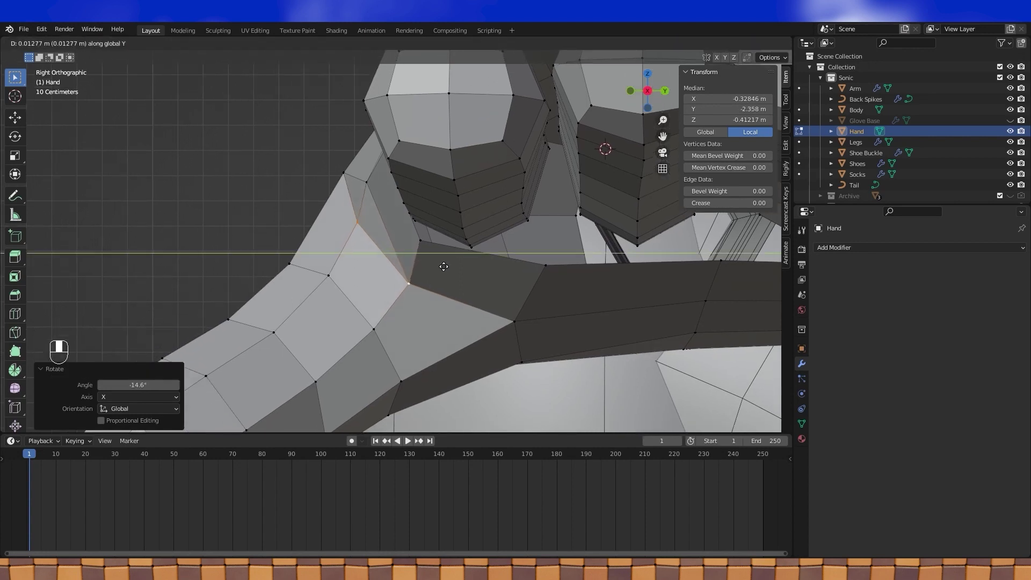
key(shift)
click(454, 262)
key(g)
key(z)
key(shift)
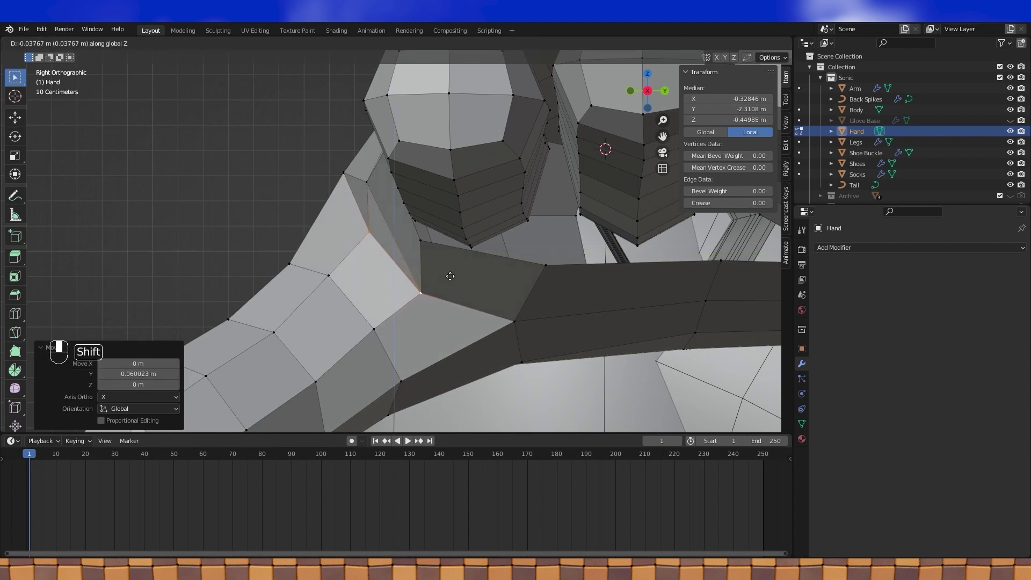
click(449, 276)
- Move the vertex on the palm's lower edge behind the thumb about -0.093 m along Z
scroll(449, 275, down, 3)
middle_drag(349, 278, 472, 289)
mouse_move(376, 287)
shift+middle_down()
mouse_move(461, 259)
mouse_move(485, 207)
mouse_move(466, 252)
mouse_move(372, 278)
shift+middle_up()
scroll(467, 252, down, 3)
click(382, 268)
scroll(376, 277, up, 2)
shift+middle_drag(379, 277, 437, 247)
scroll(426, 266, up, 2)
key(g)
key(z)
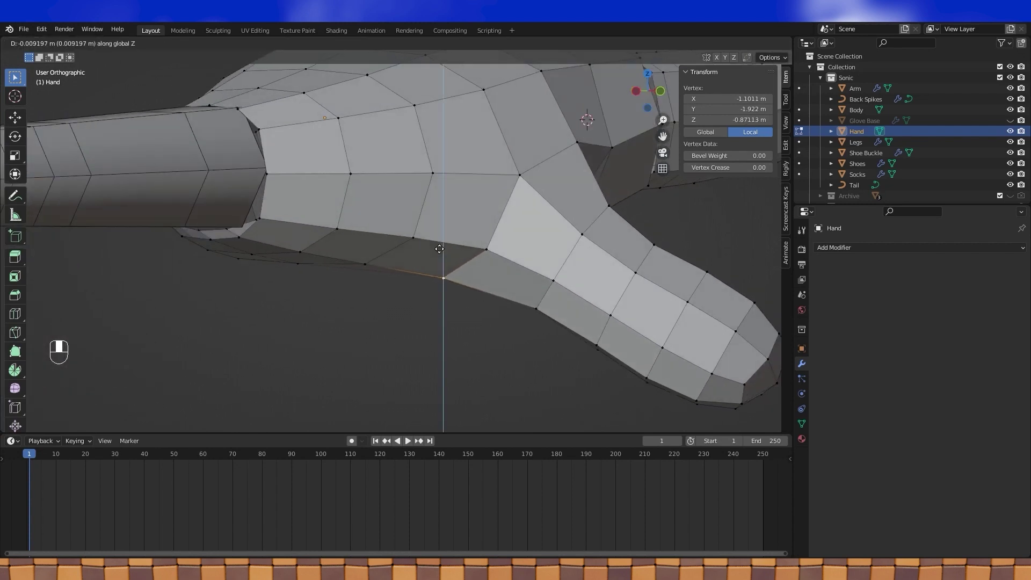
click(436, 265)
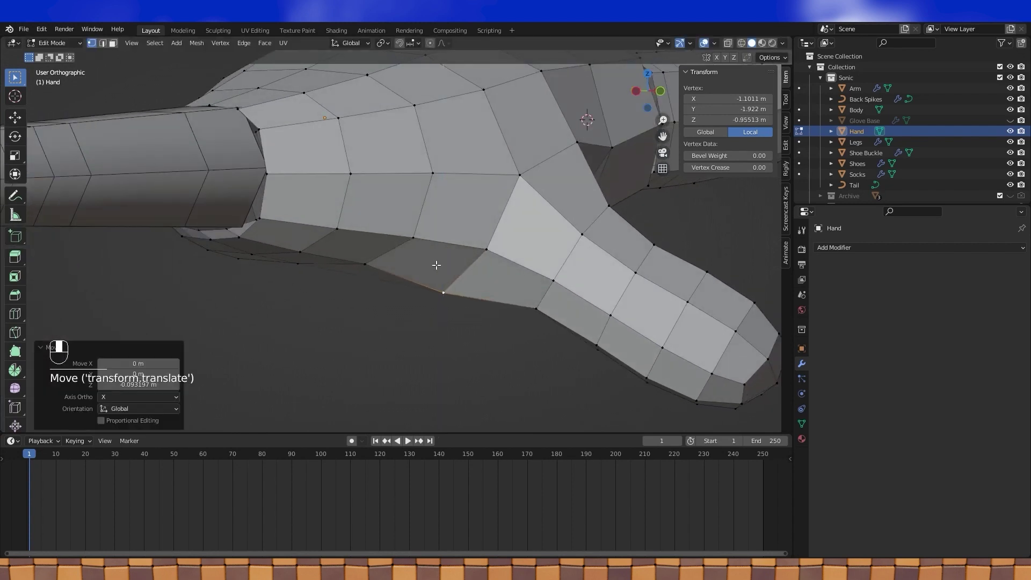
- Slide the upper vertex at the inner corner of the thumb base toward the wrist by a factor of about 0.126
middle_drag(470, 266, 492, 264)
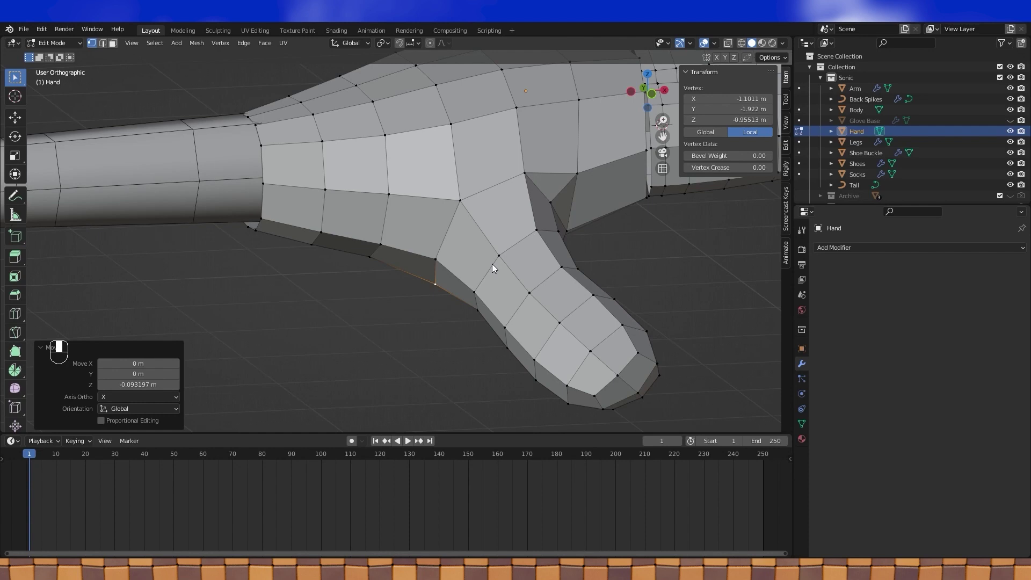
scroll(492, 264, down, 4)
middle_drag(488, 259, 451, 267)
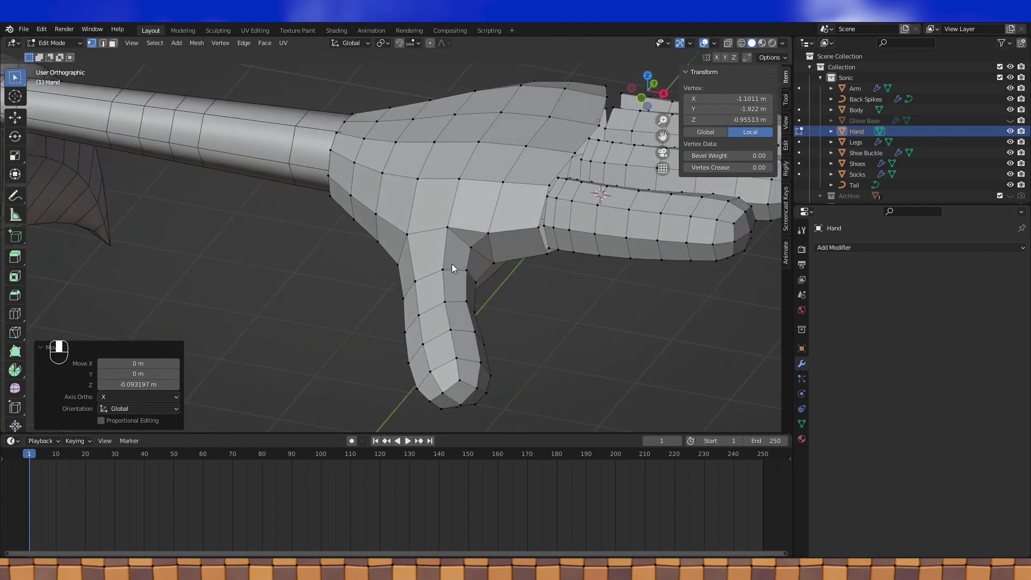
scroll(452, 264, up, 2)
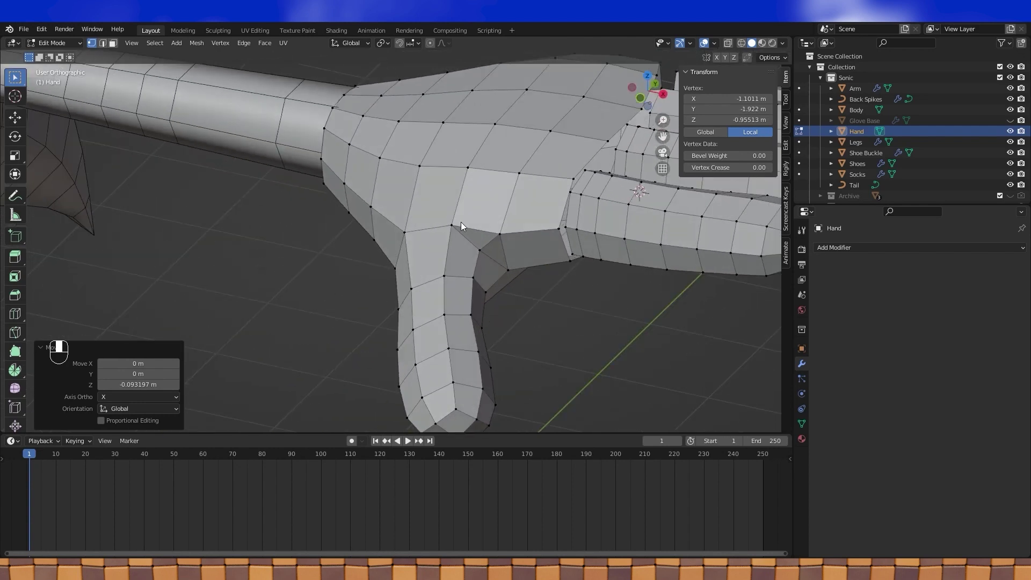
click(451, 225)
shift+middle_drag(453, 221, 428, 225)
scroll(419, 226, up, 2)
scroll(465, 216, up, 1)
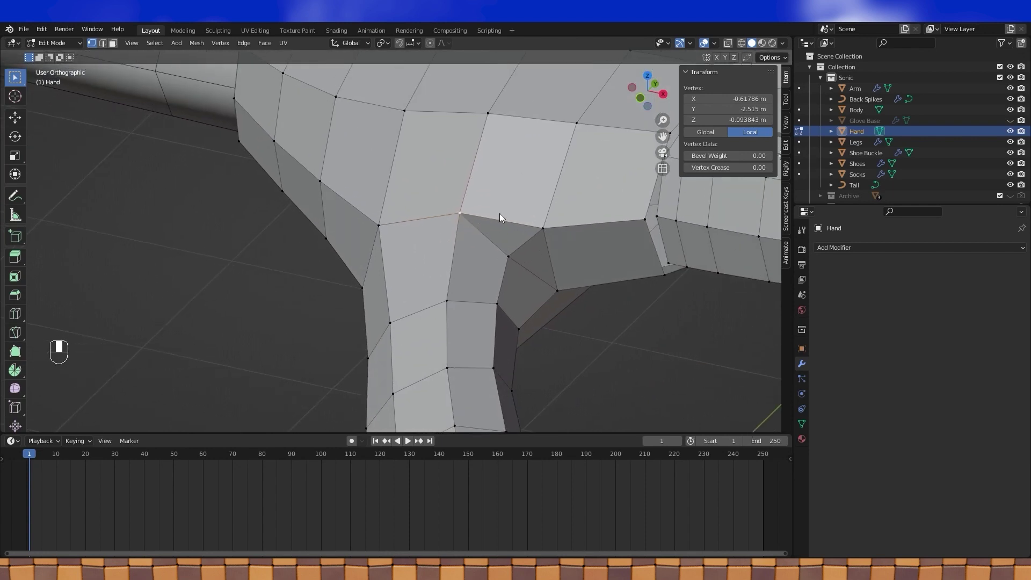
key(g)
key(g)
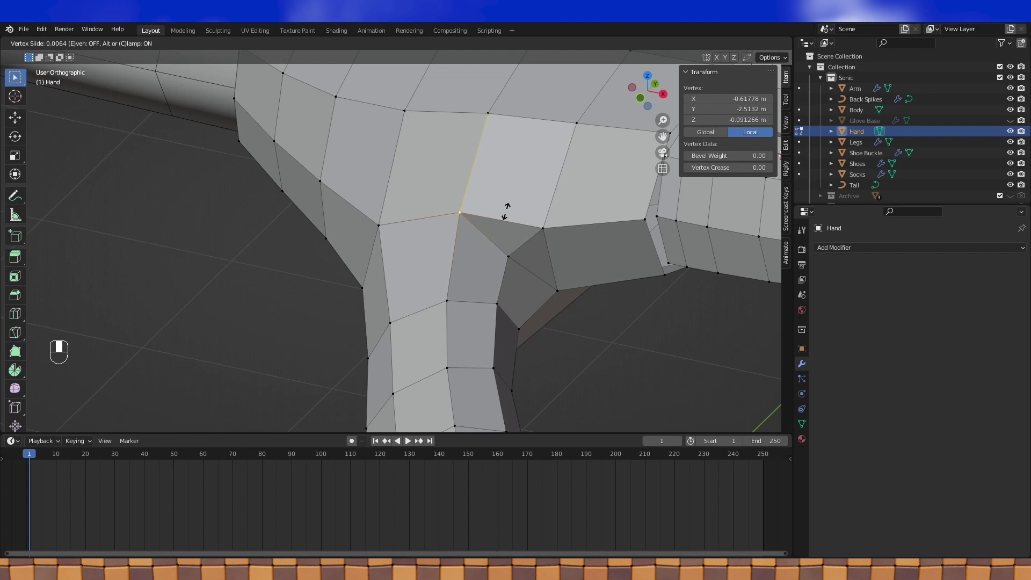
click(495, 213)
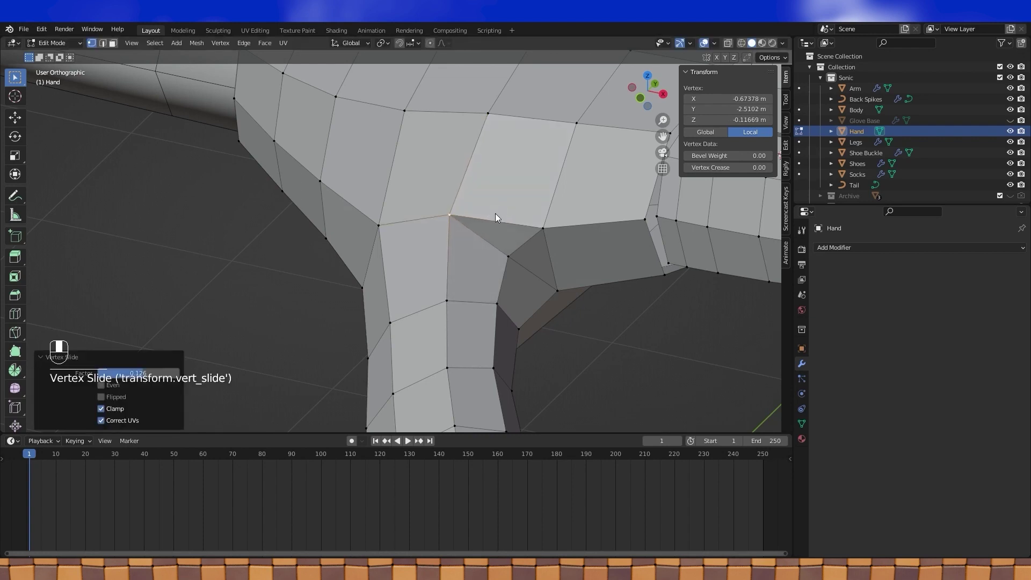
- Slide the same thumb-base vertex down the thumb by a factor of about 0.1 and check the hand in Object Mode
shift+middle_drag(498, 211, 485, 176)
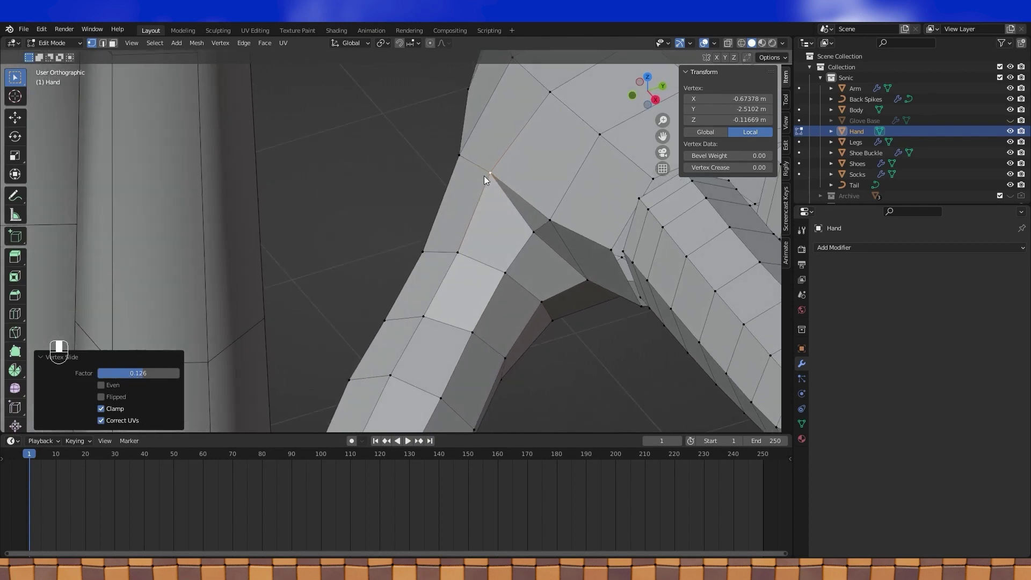
key(g)
key(g)
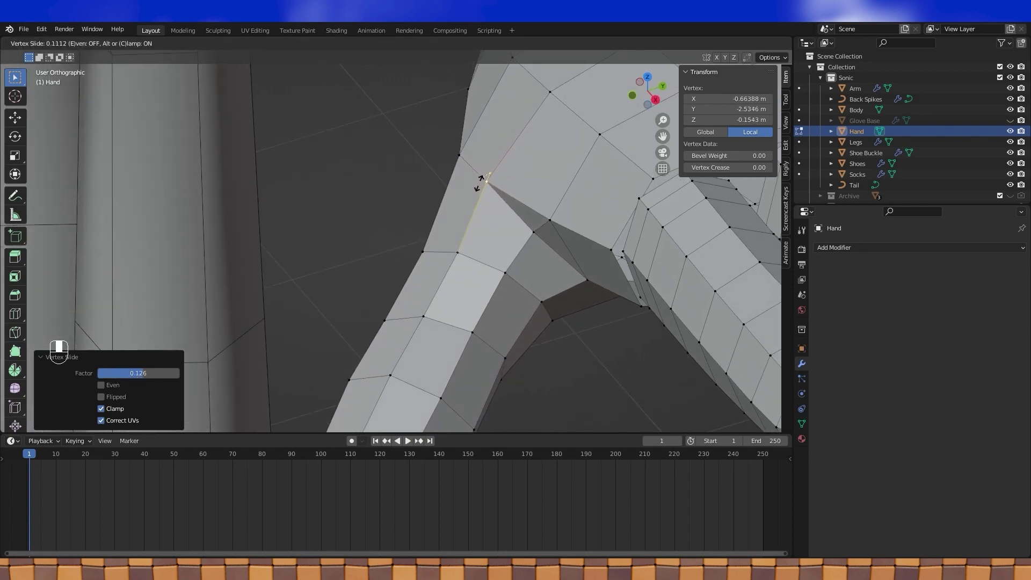
click(479, 181)
middle_drag(479, 183, 410, 202)
key(Tab)
key(Tab)
- In the wireframe top view, slide the palm-side vertex beside the thumb toward the index finger by a factor of about 0.284
mouse_move(347, 171)
shift+middle_down()
mouse_move(449, 226)
mouse_move(414, 213)
mouse_move(409, 199)
mouse_move(453, 207)
mouse_move(453, 188)
shift+middle_up()
shift+middle_drag(452, 188, 463, 236)
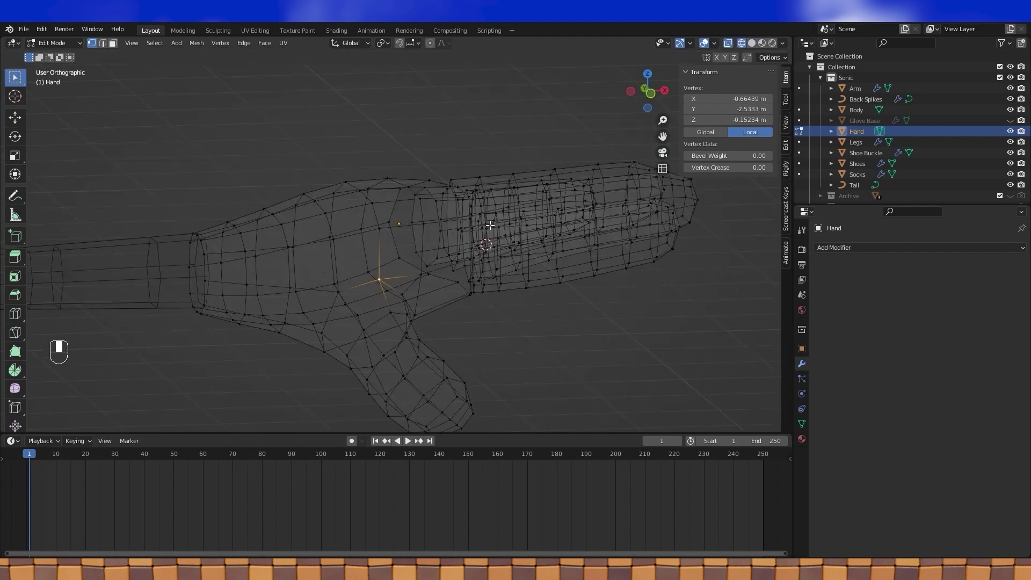
key(KP_7)
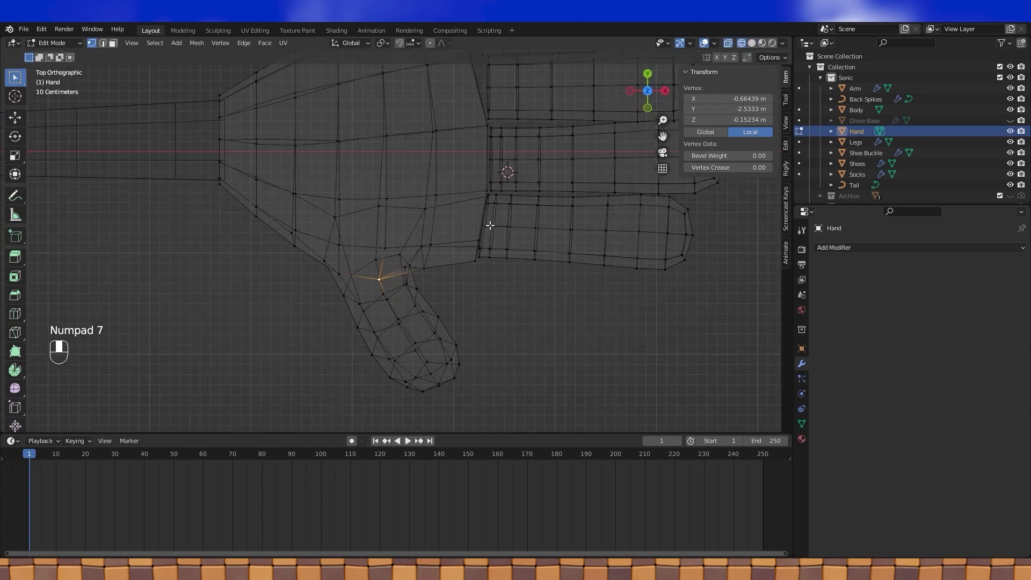
scroll(490, 226, up, 2)
click(445, 281)
mouse_move(468, 274)
shift+middle_down()
mouse_move(354, 274)
mouse_move(471, 261)
shift+middle_up()
scroll(375, 268, up, 2)
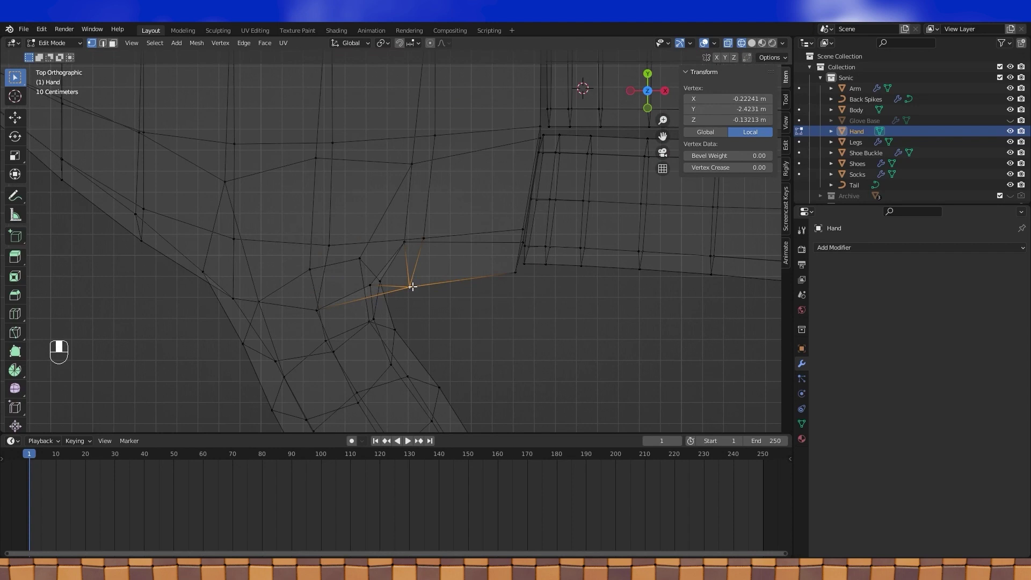
key(g)
key(g)
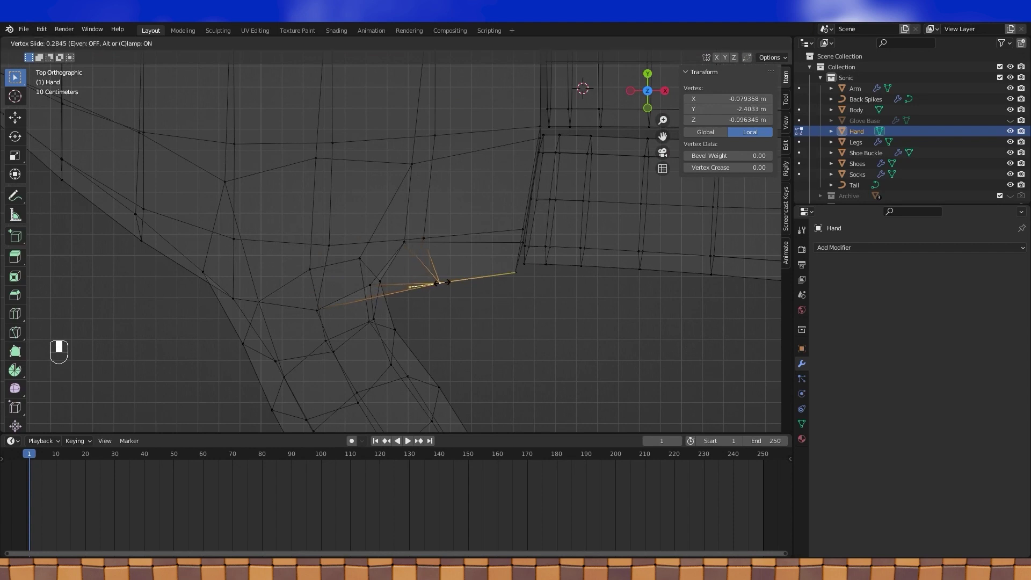
click(442, 283)
- Move the slid palm-side vertex about 0.048 m along Y and return the viewport to solid shading
key(g)
key(y)
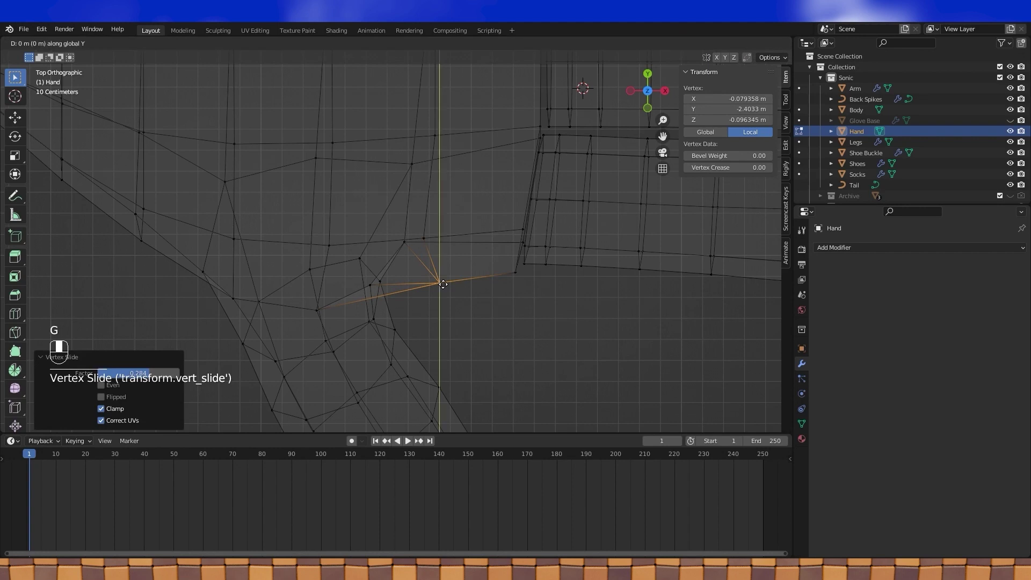
click(439, 273)
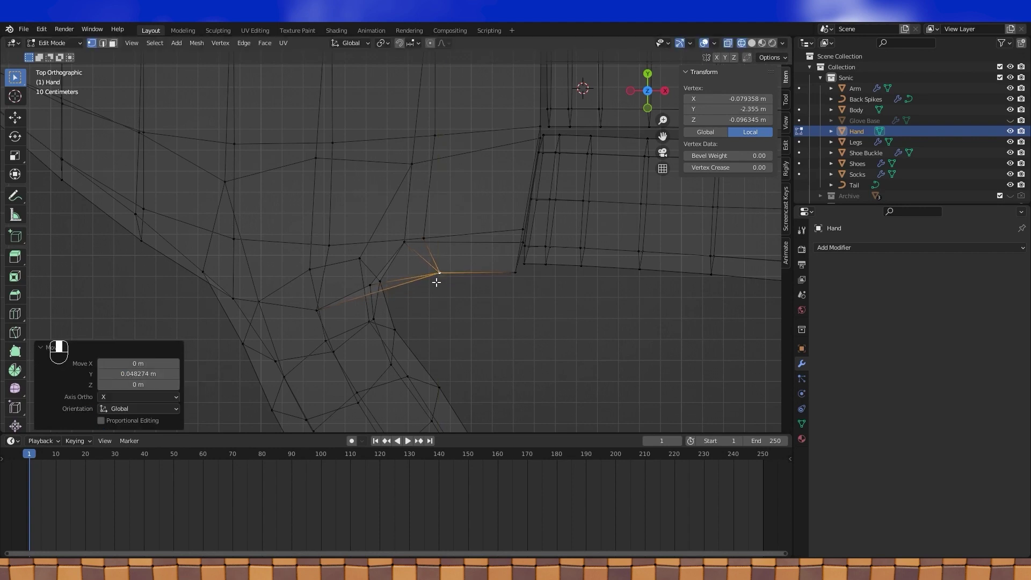
scroll(435, 278, down, 3)
mouse_move(438, 272)
middle_down()
mouse_move(417, 221)
mouse_move(424, 279)
mouse_move(435, 284)
mouse_move(420, 250)
middle_up()
click(752, 43)
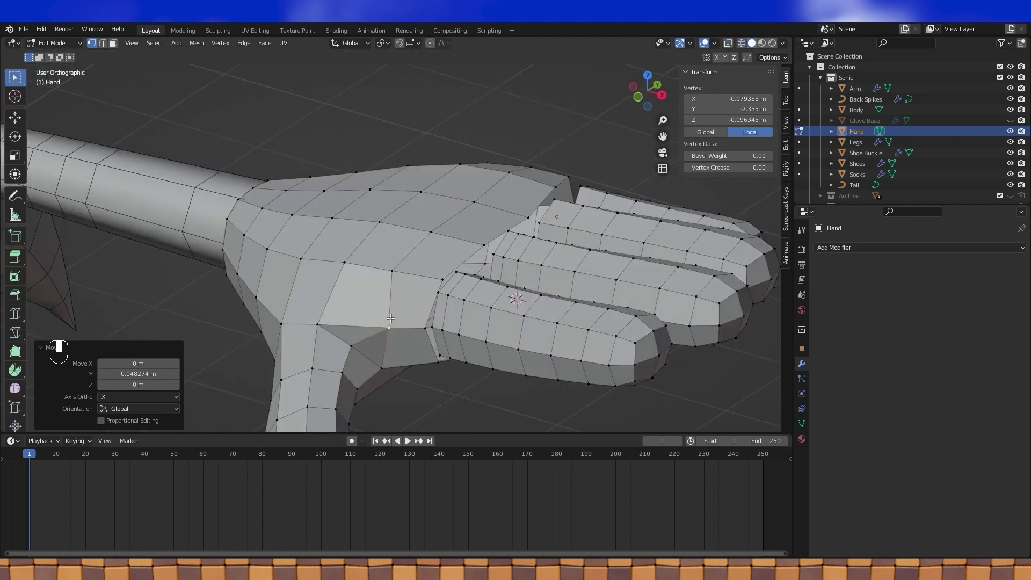
- Slide the palm vertex above the thumb base toward the fingers by a factor of about 0.154
mouse_move(363, 293)
middle_down()
mouse_move(367, 309)
mouse_move(379, 304)
middle_up()
click(338, 272)
shift+middle_drag(351, 265, 406, 255)
scroll(407, 254, up, 1)
scroll(406, 254, up, 3)
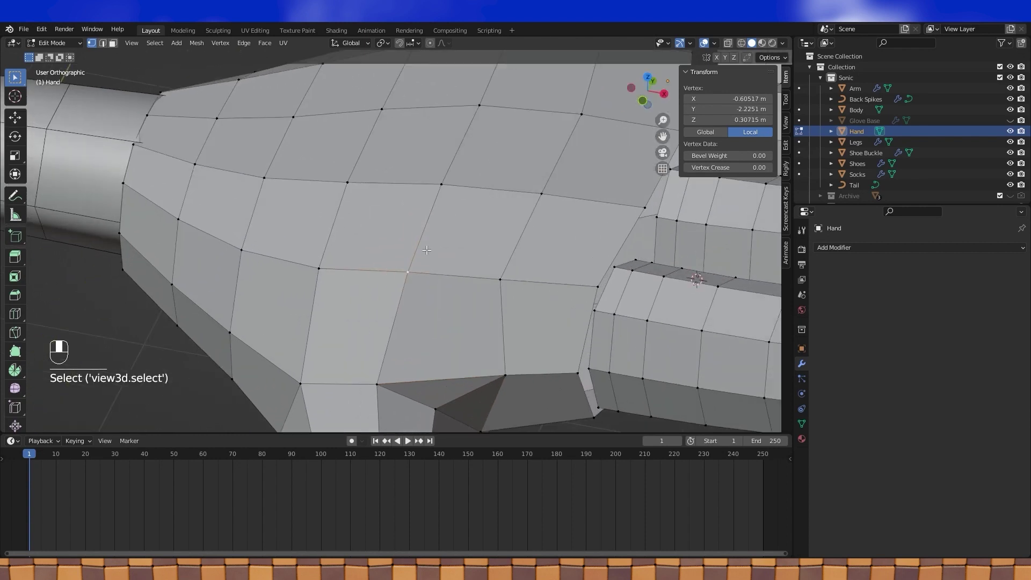
key(g)
key(g)
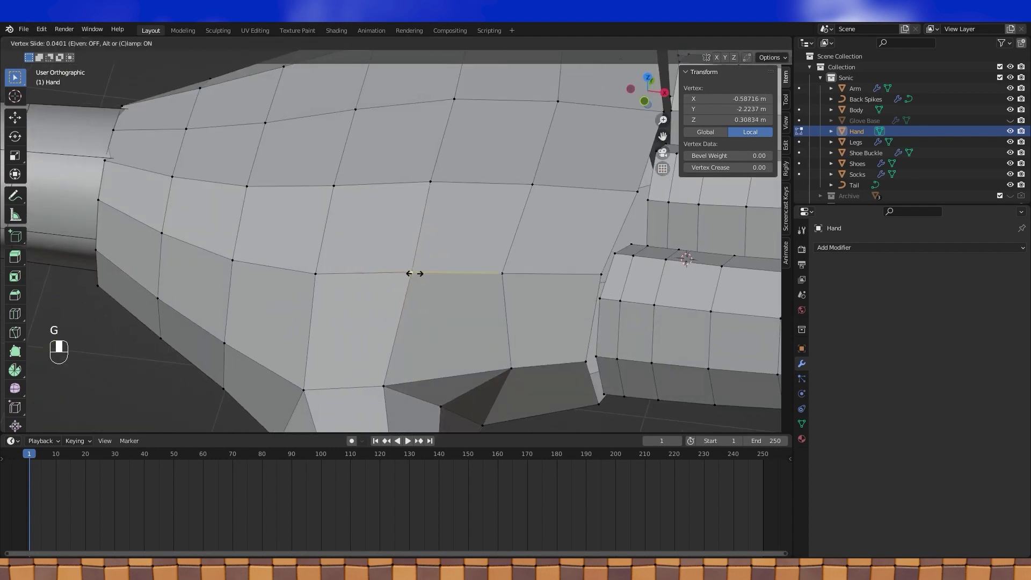
click(425, 273)
middle_drag(425, 273, 386, 267)
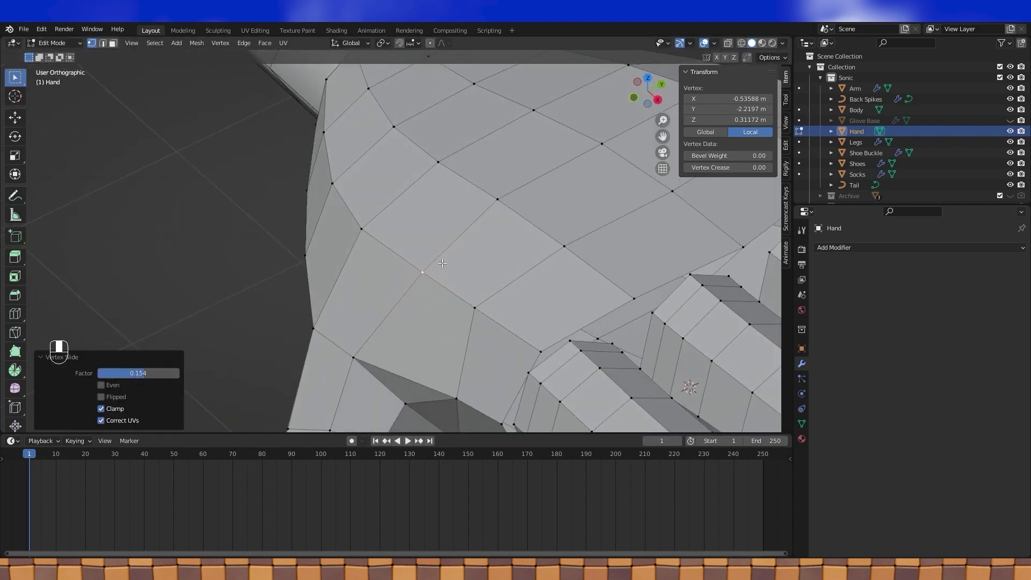
- Slide the palm vertex above the thumb base back toward the thumb by a factor of about 0.14 and check the hand in Object Mode
key(g)
key(g)
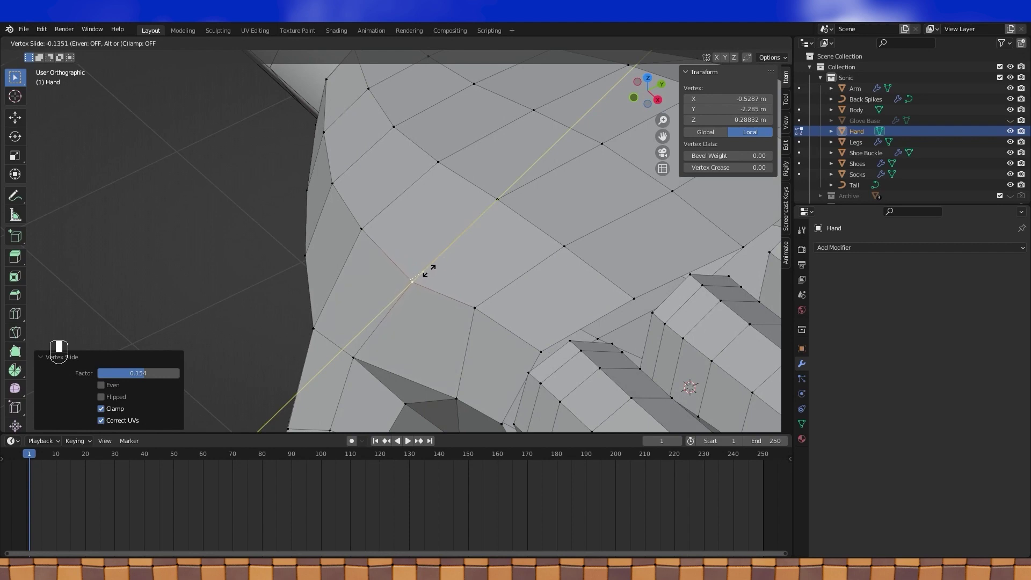
click(429, 272)
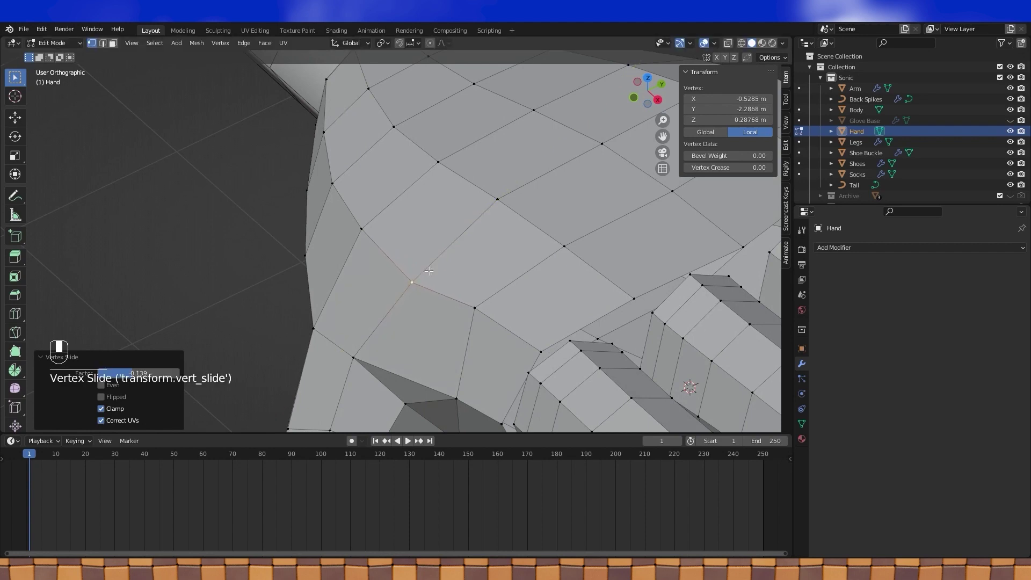
scroll(428, 271, down, 6)
middle_drag(428, 272, 412, 262)
middle_drag(502, 274, 407, 265)
key(Tab)
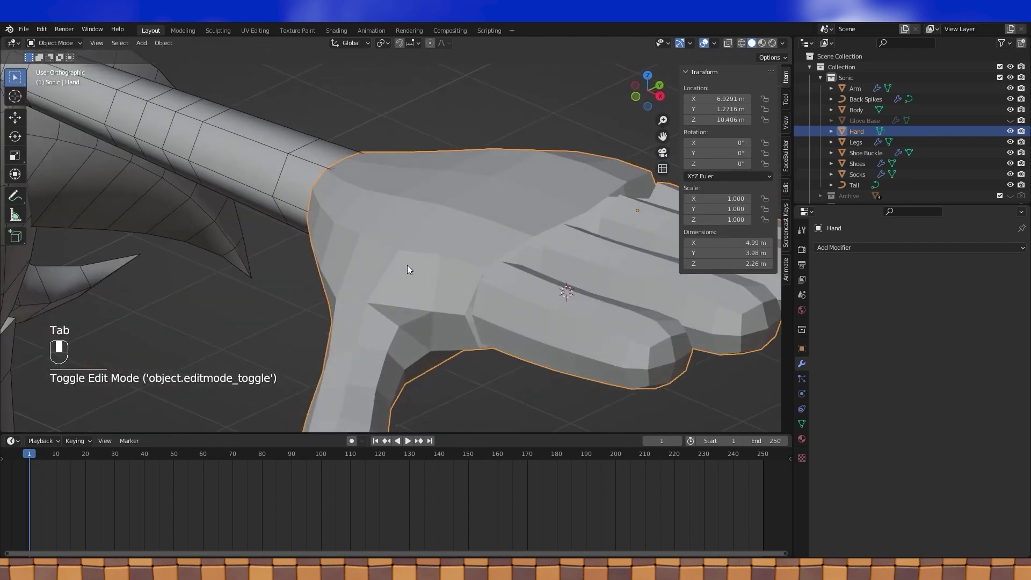
- Slide the neighbouring palm vertex between the thumb and index finger toward the index finger by a factor of about 0.196
key(Tab)
click(438, 254)
middle_drag(439, 250, 412, 216)
scroll(444, 247, up, 2)
scroll(450, 240, up, 1)
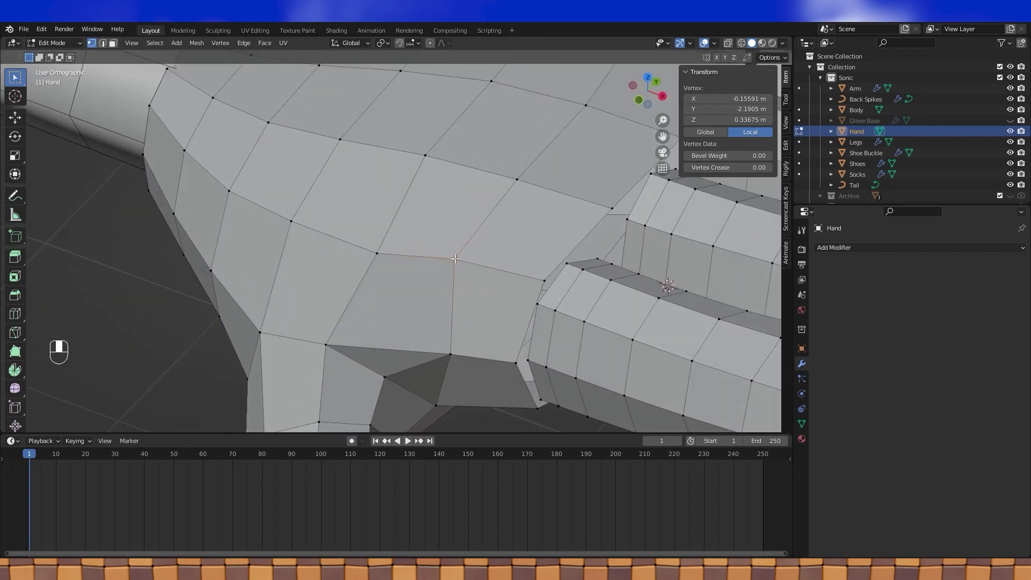
key(shift+v)
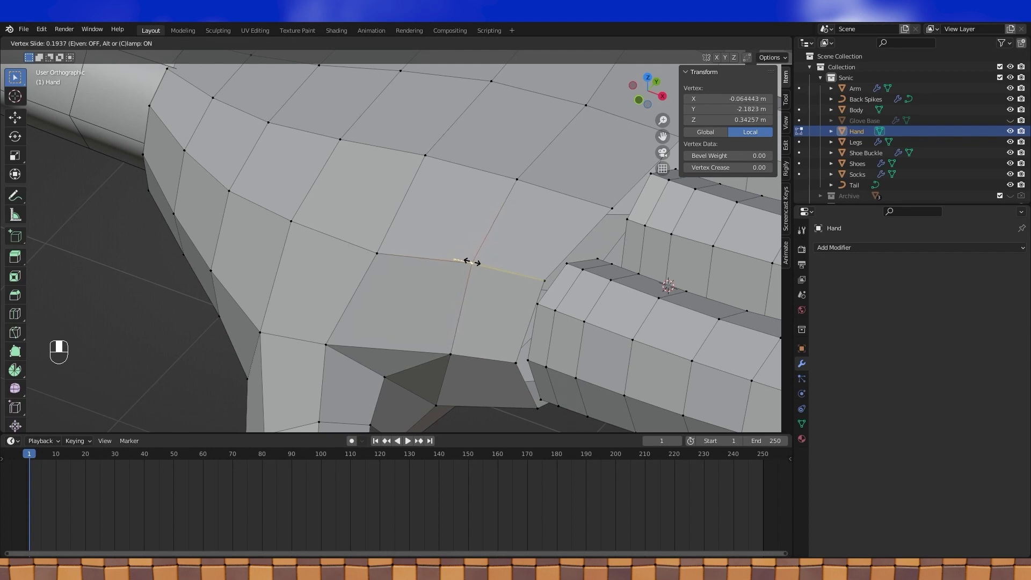
click(472, 263)
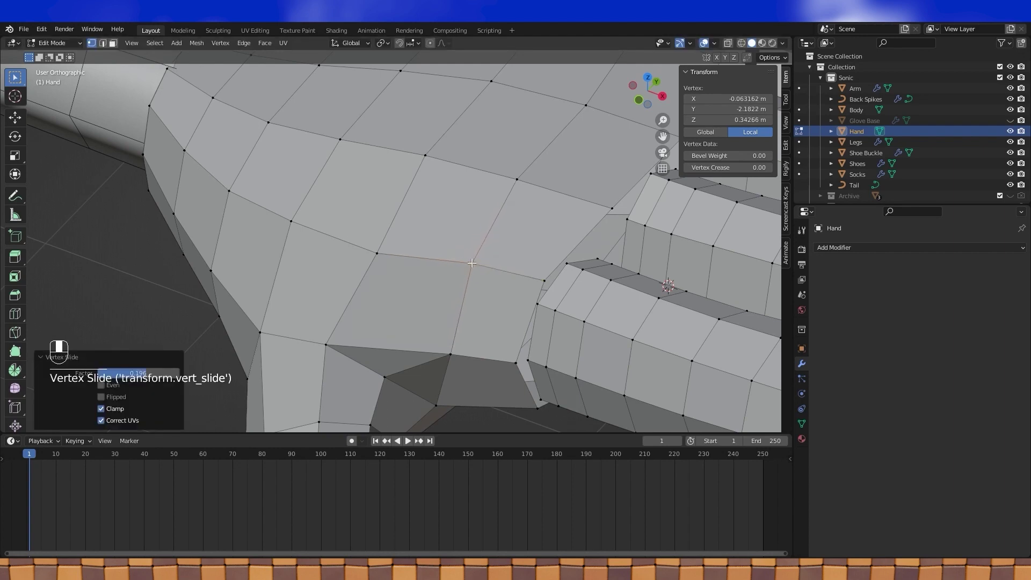
- Slide that same vertex outward past its edge toward the thumb side with clamping off, and check the hand in Object Mode
middle_drag(472, 263, 402, 265)
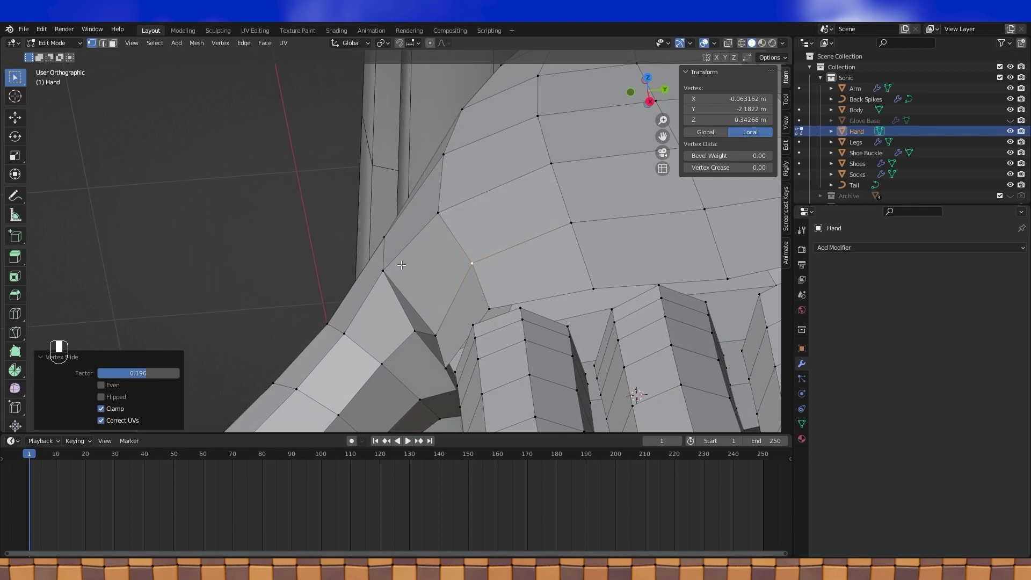
key(g)
key(g)
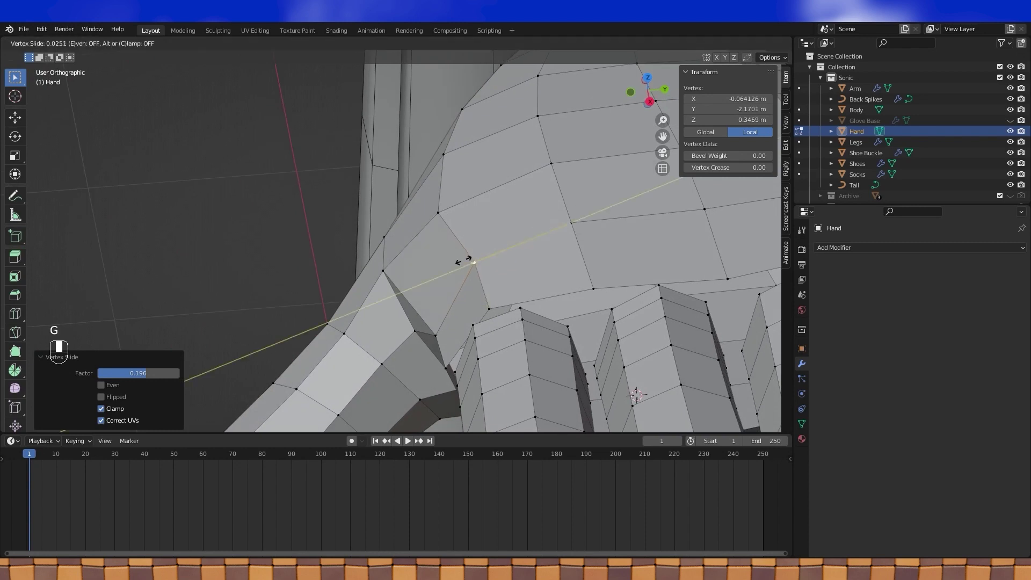
click(448, 266)
mouse_move(448, 266)
middle_down()
mouse_move(457, 242)
mouse_move(456, 290)
mouse_move(431, 269)
middle_up()
scroll(457, 242, down, 4)
key(Tab)
scroll(456, 290, down, 2)
key(Tab)
scroll(432, 270, up, 3)
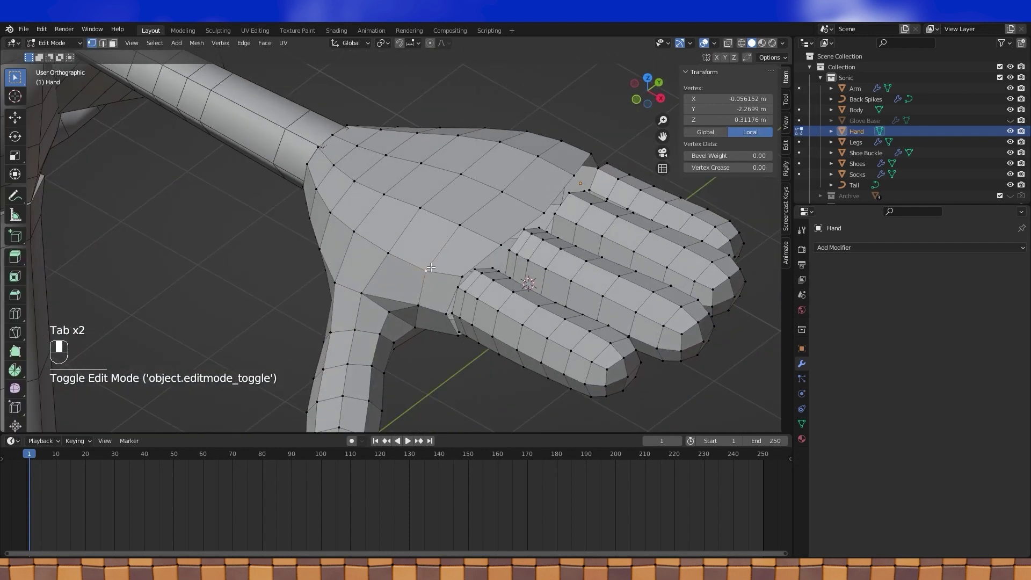
- In the top view, slide the index finger's third edge loop toward the palm by a factor of about 0.567 and rotate it slightly clockwise or counterclockwise to suit the base
middle_drag(426, 269, 397, 294)
scroll(463, 289, down, 3)
key(KP_7)
scroll(476, 288, up, 5)
alt+click(477, 288)
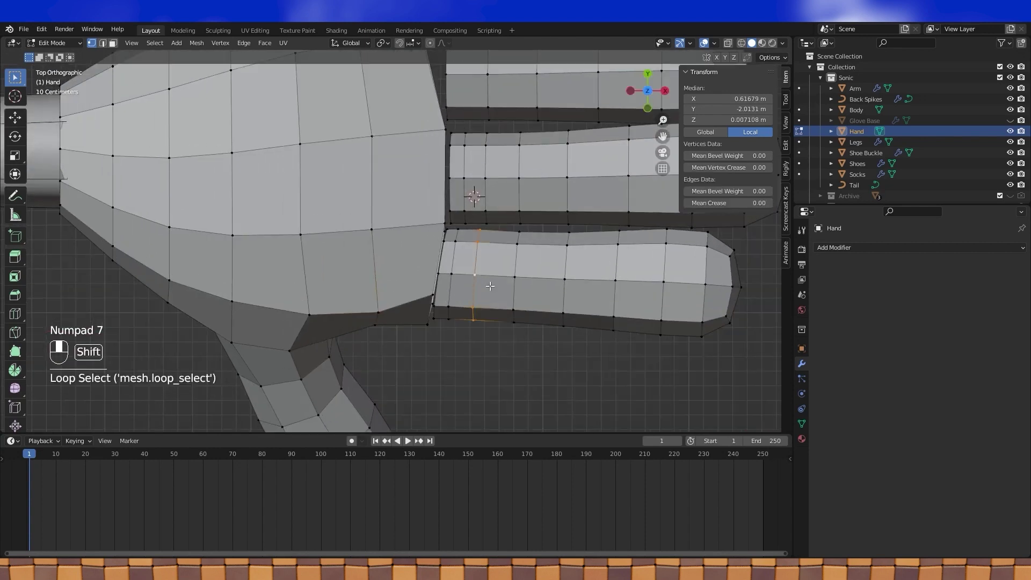
shift+middle_drag(482, 288, 460, 294)
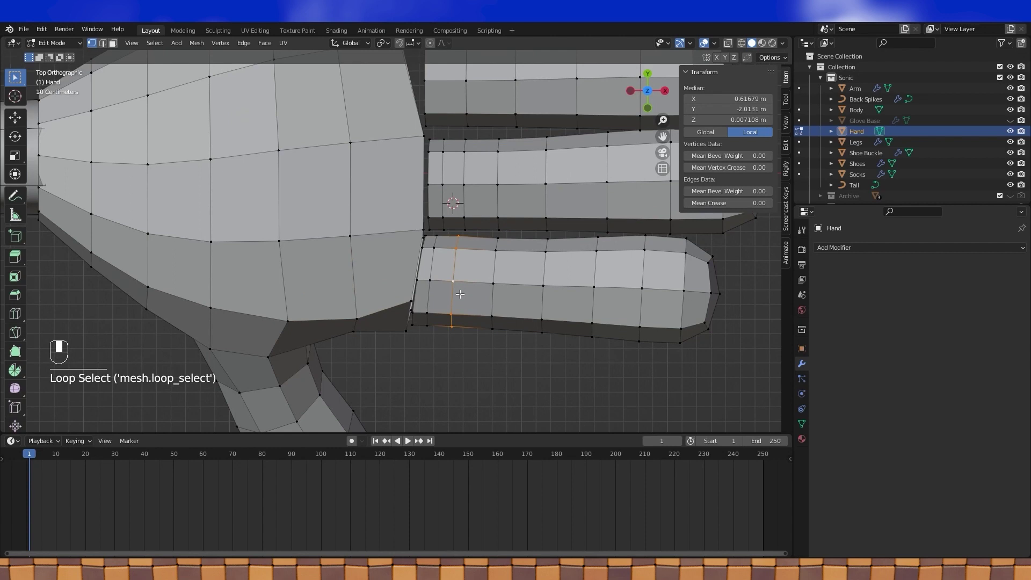
shift+middle_drag(461, 294, 541, 293)
scroll(510, 280, up, 2)
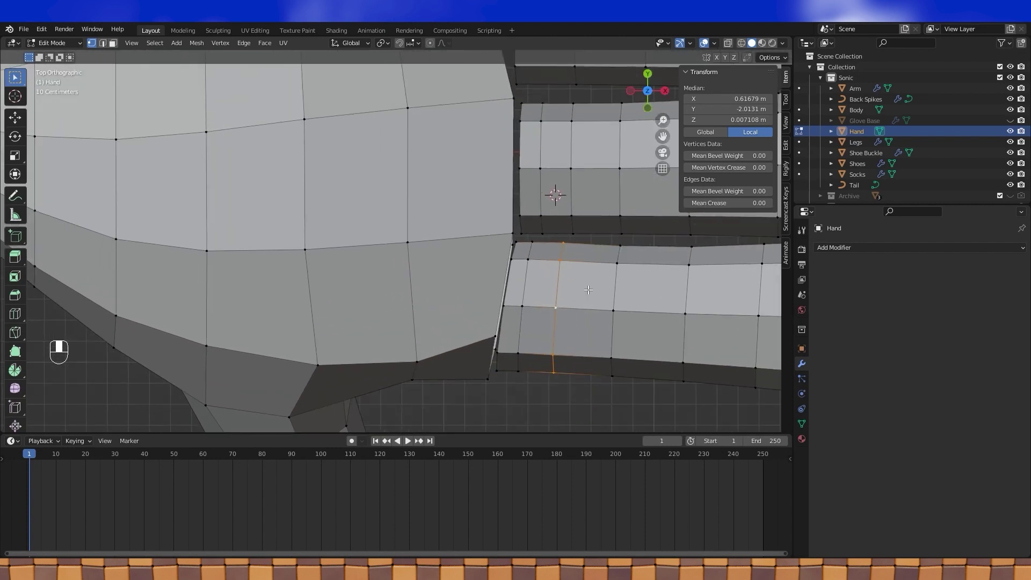
key(g)
key(g)
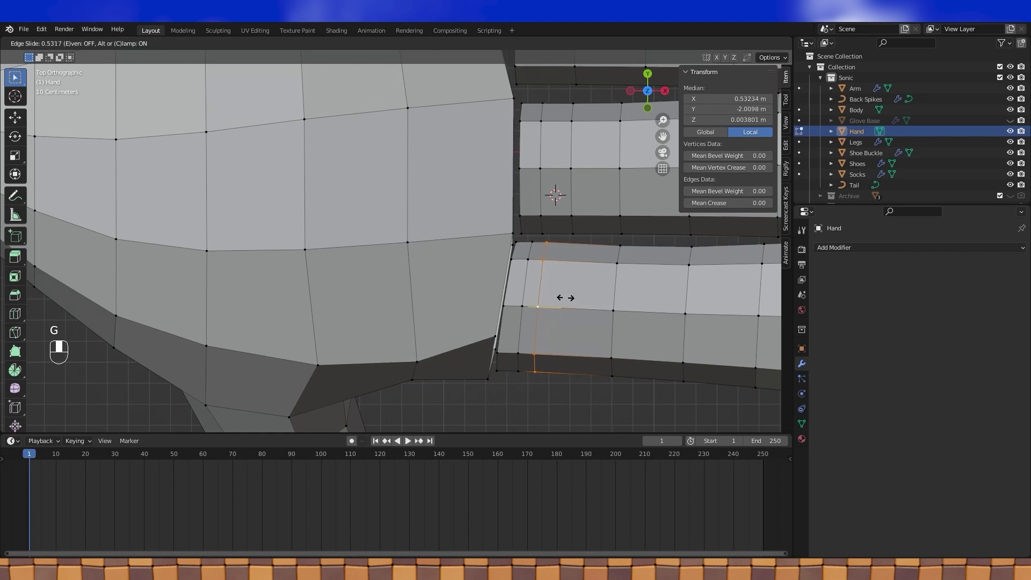
click(564, 298)
shift+middle_drag(563, 298, 539, 272)
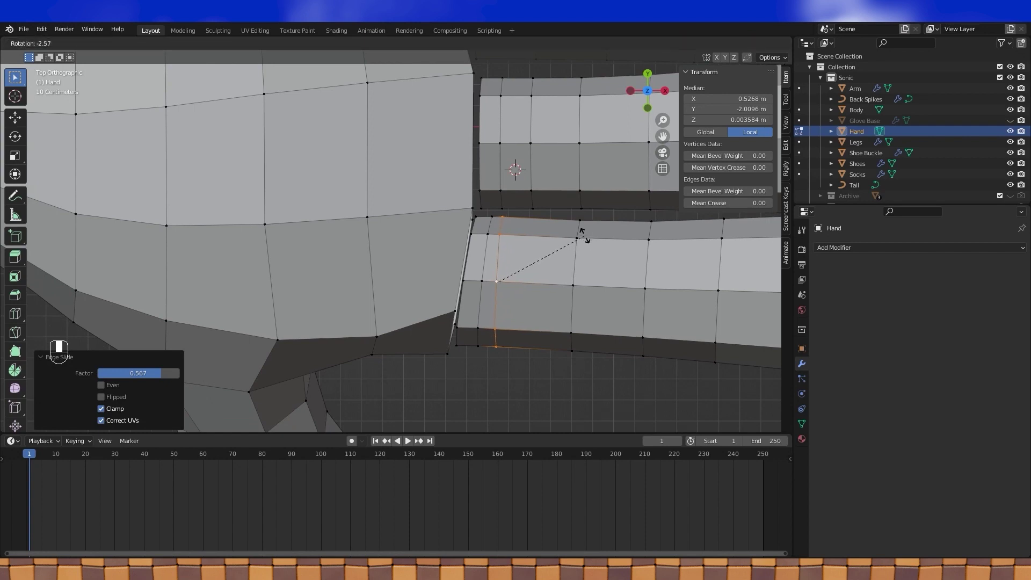
click(608, 221)
- Dissolve the edge loop between the index finger's open base and the rotated loop
alt+click(484, 258)
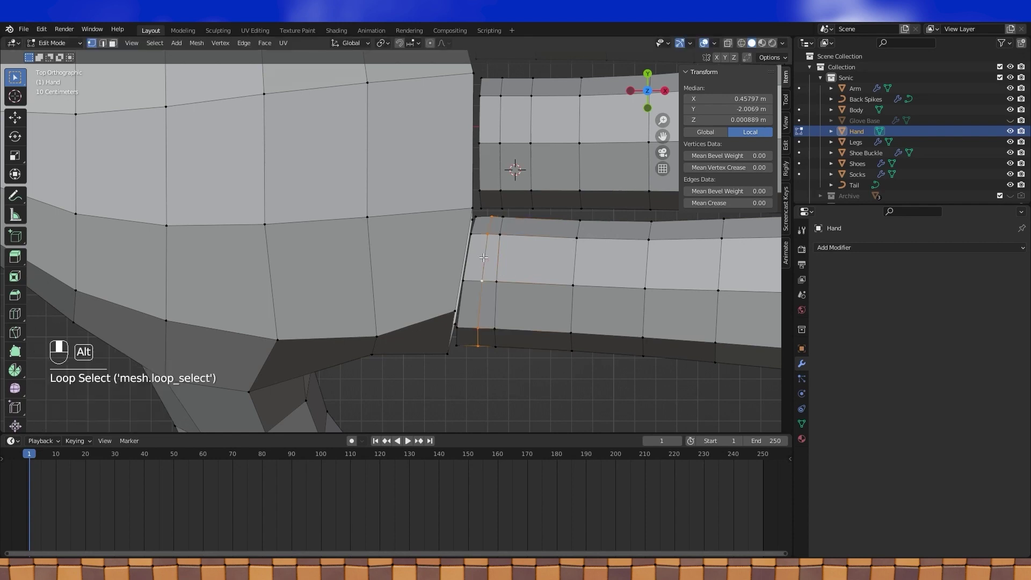
key(x)
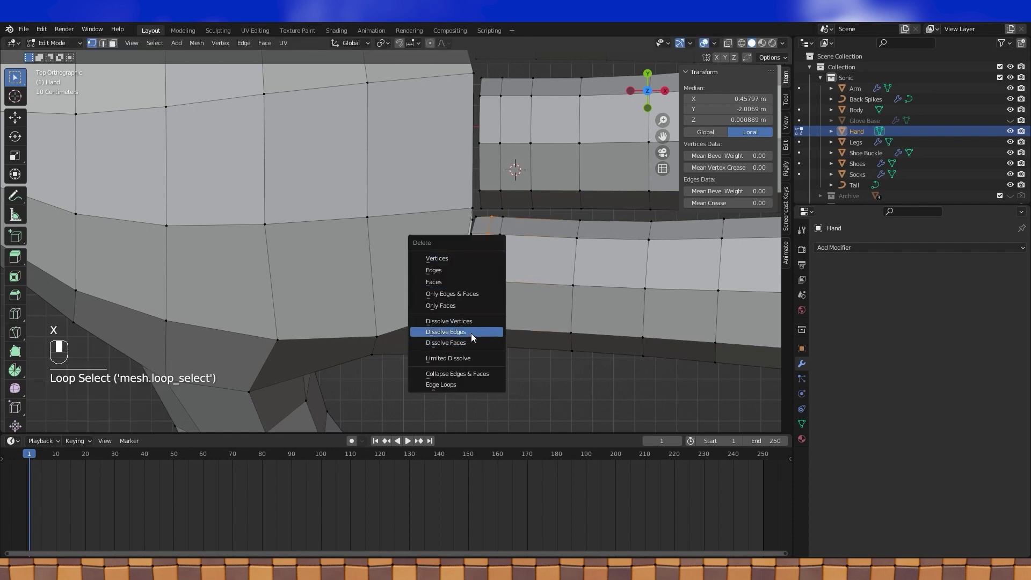
click(472, 333)
- Slide the middle finger's third edge loop from the base toward the palm by a factor of about 0.51
shift+middle_drag(555, 212, 479, 316)
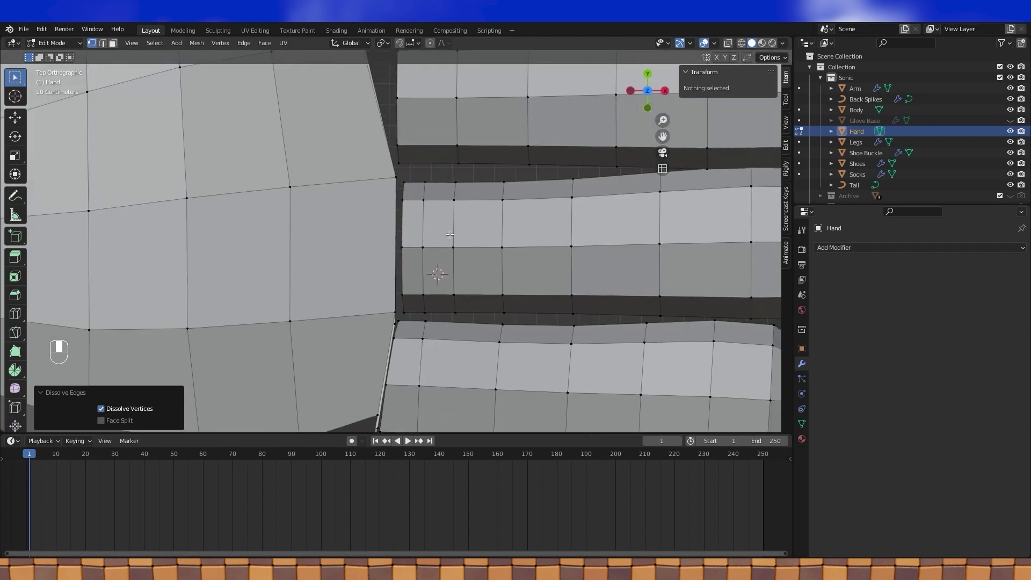
alt+click(459, 228)
key(g)
key(g)
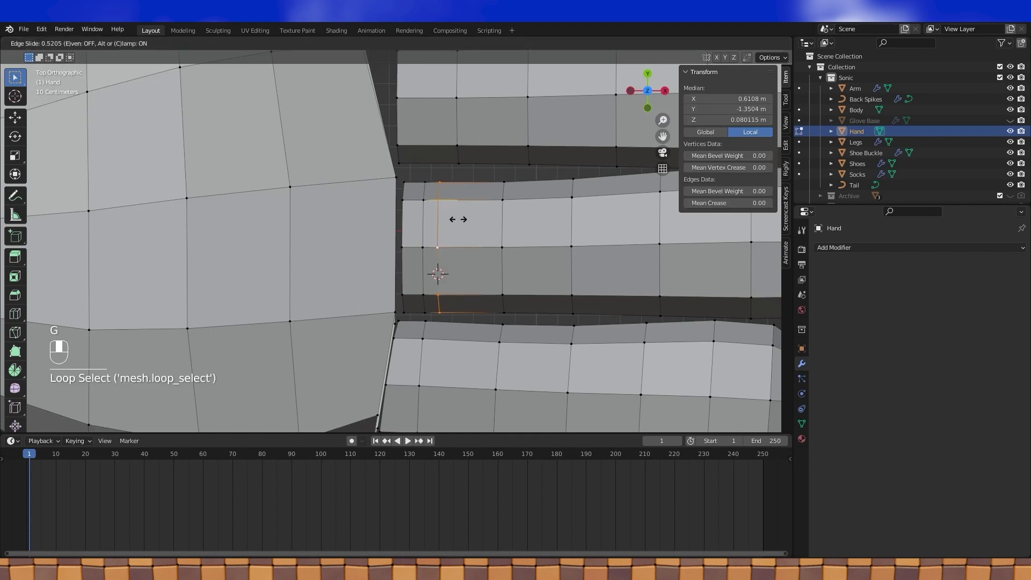
click(458, 218)
shift+middle_drag(458, 219, 537, 231)
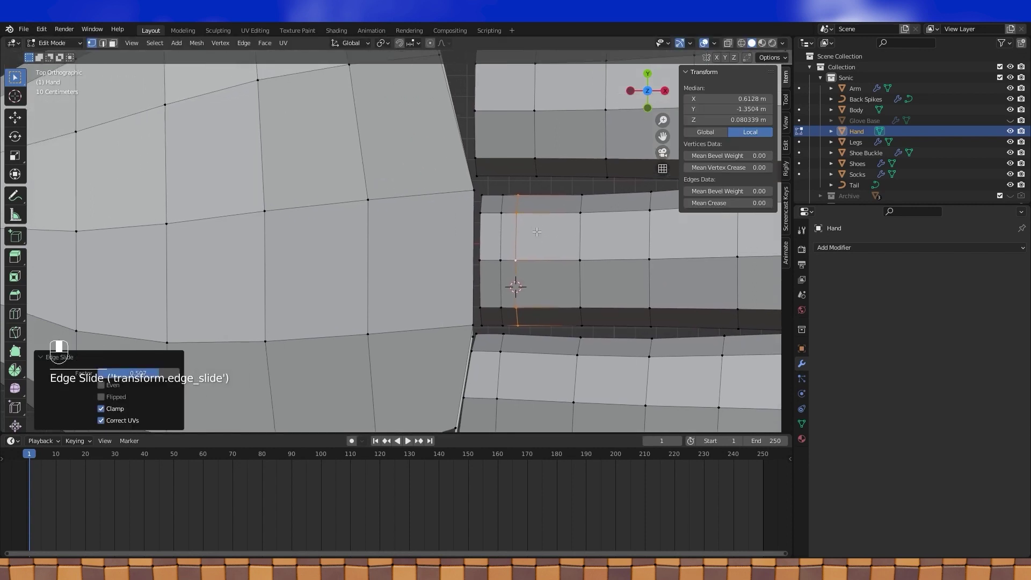
- Dissolve the middle finger's edge loop nearest its open base
alt+click(501, 233)
key(x)
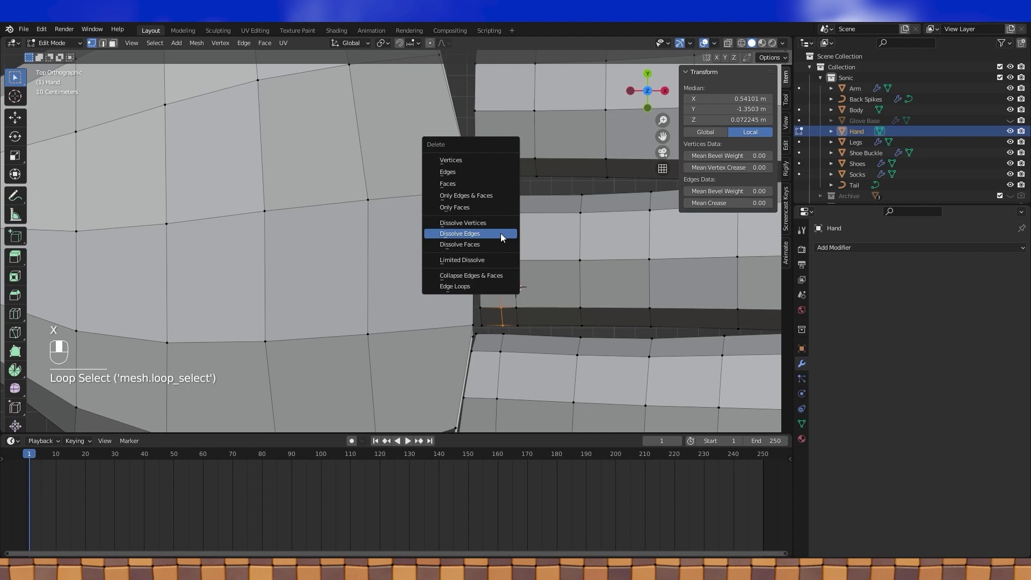
click(501, 233)
- Rotate the open base loop of the ring finger by about -4.37° in the top view
scroll(500, 233, down, 3)
scroll(444, 255, up, 2)
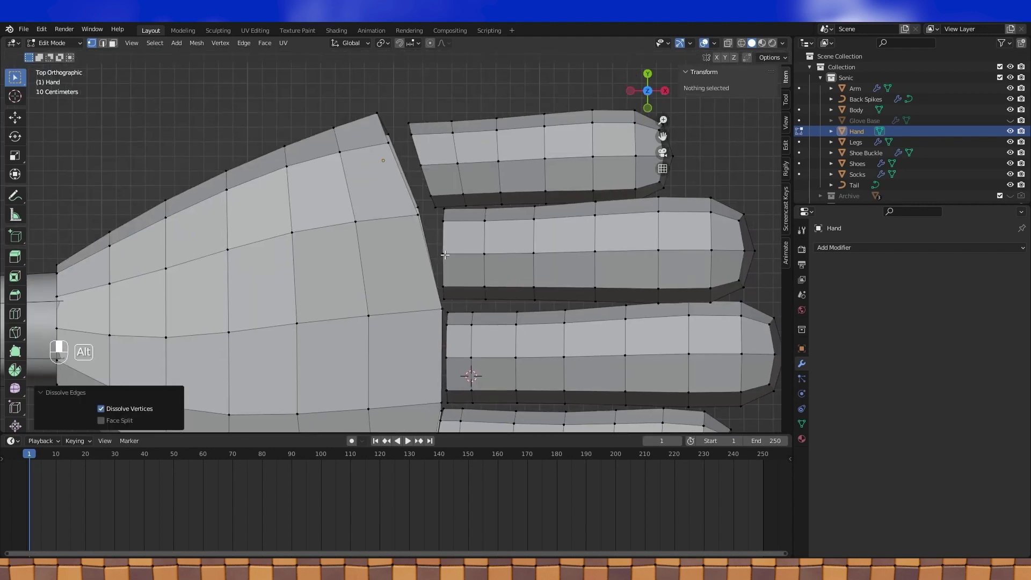
alt+click(445, 255)
scroll(445, 255, up, 3)
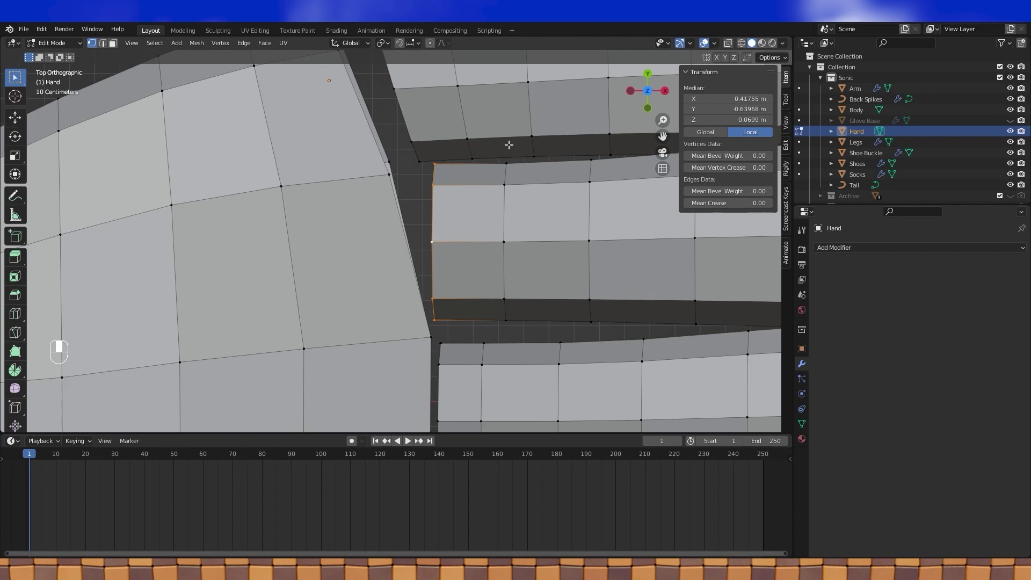
key(r)
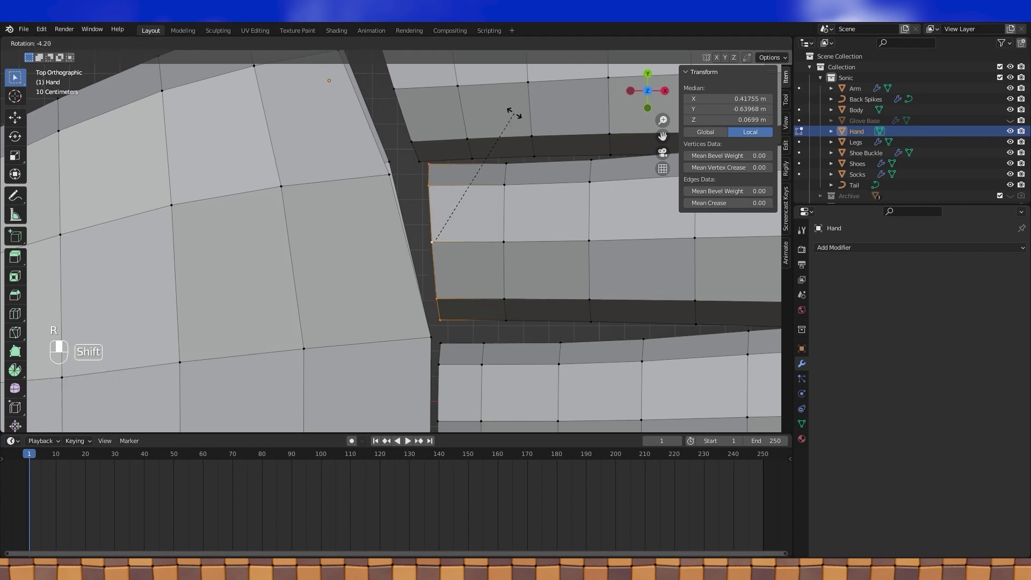
click(503, 106)
scroll(504, 106, down, 1)
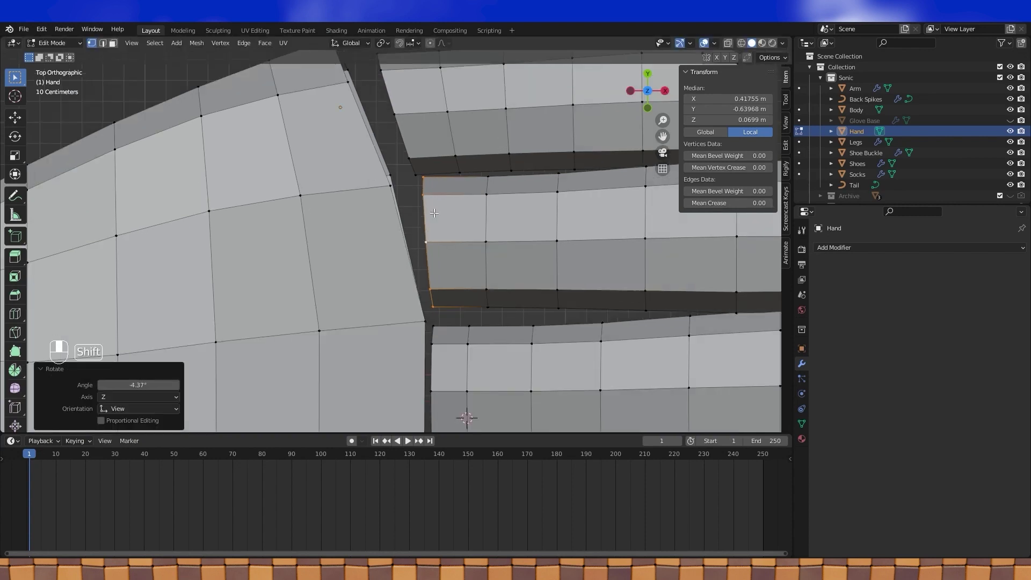
shift+middle_drag(424, 225, 468, 143)
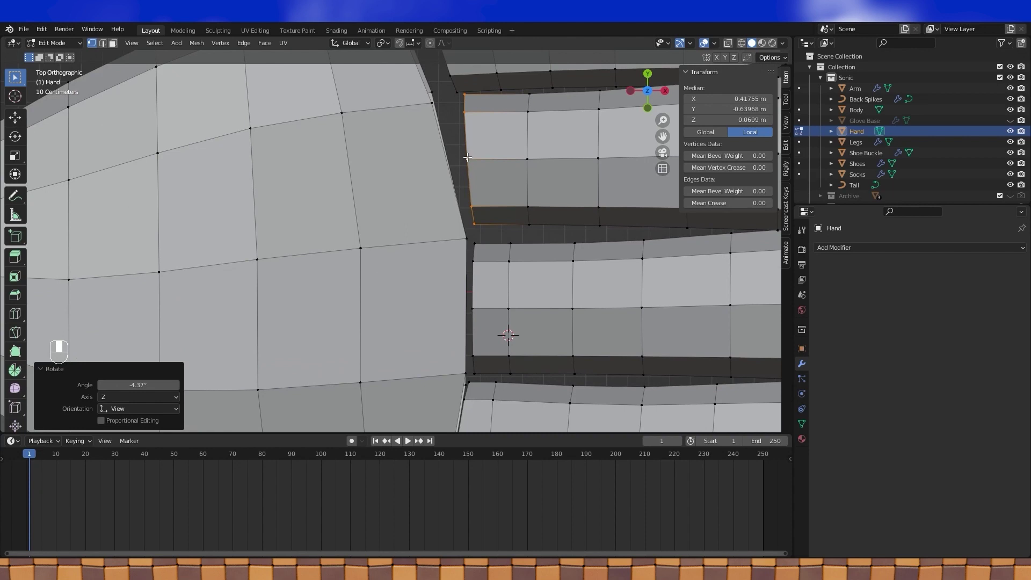
- Fill the gap between the index and middle finger bases with faces, continuing from the upper side vertices to the lower ones
scroll(468, 157, down, 5)
middle_drag(468, 156, 437, 235)
click(329, 237)
shift+click(292, 255)
middle_drag(322, 252, 311, 266)
shift+click(307, 284)
shift+click(305, 285)
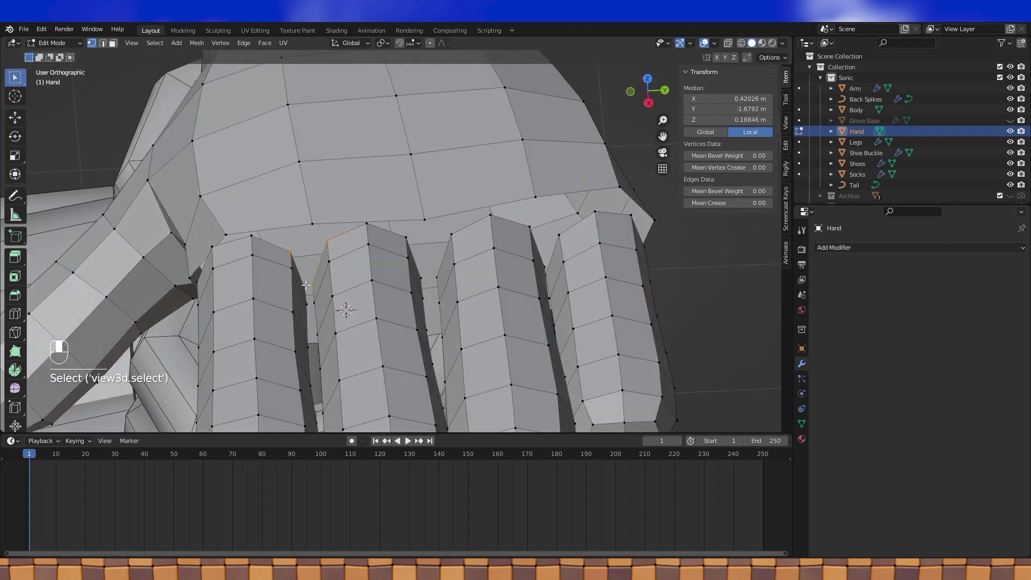
key(f)
click(306, 285)
shift+click(313, 283)
middle_drag(317, 281, 351, 273)
key(f)
- Bridge the middle and ring finger bases with faces between their facing side vertices
click(411, 239)
shift+click(452, 242)
key(f)
mouse_move(455, 276)
middle_down()
mouse_move(462, 281)
mouse_move(459, 257)
mouse_move(479, 222)
mouse_move(466, 269)
middle_up()
shift+click(437, 289)
shift+click(421, 290)
key(f)
click(421, 290)
shift+click(438, 289)
key(f)
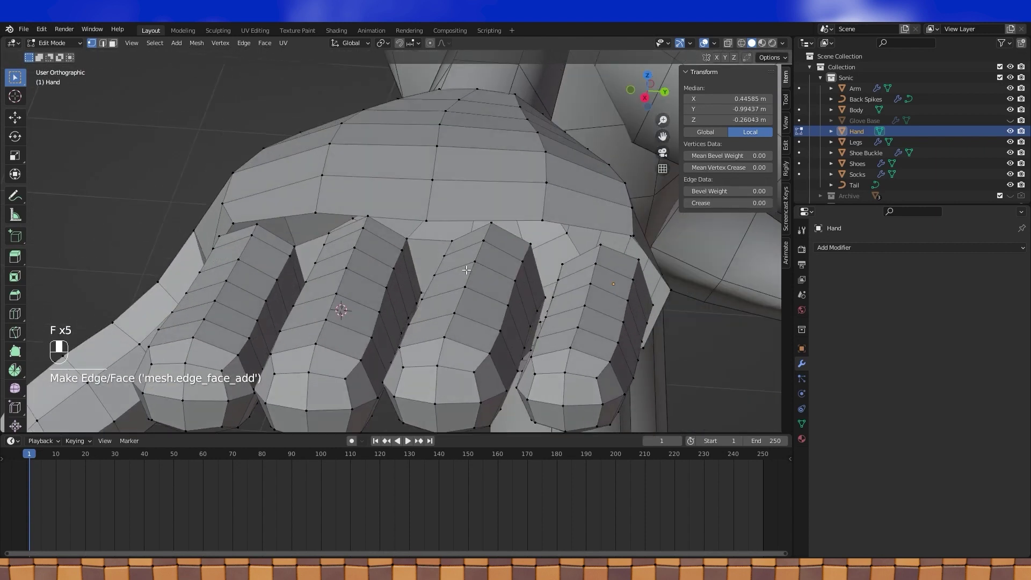
- Bridge the ring and little finger bases with faces between their facing side vertices
click(532, 244)
shift+click(562, 263)
middle_drag(562, 265, 548, 285)
shift+click(546, 304)
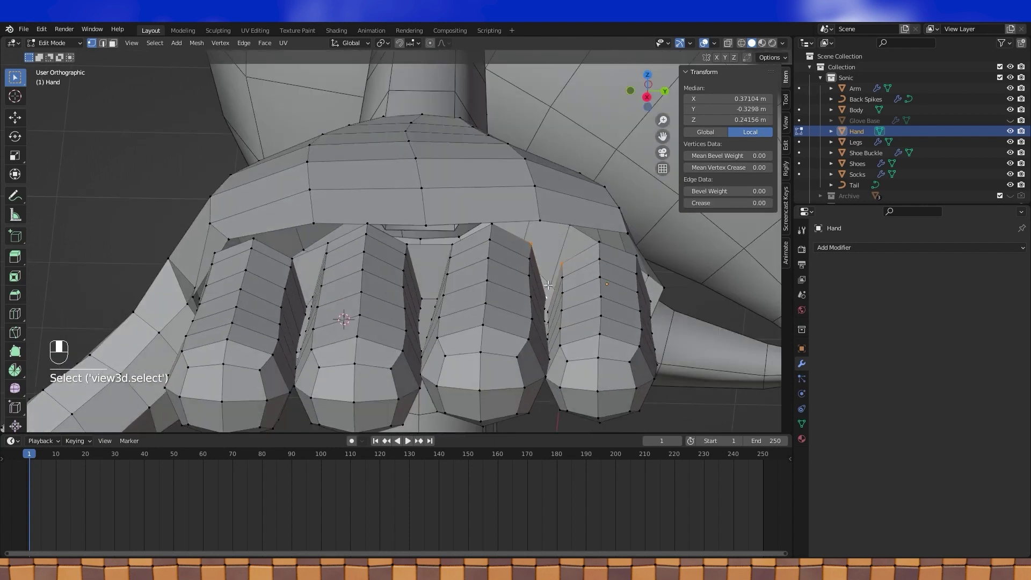
shift+click(551, 305)
key(f)
click(551, 304)
shift+click(546, 302)
middle_drag(546, 303, 549, 235)
click(522, 317)
shift+click(520, 320)
middle_drag(521, 319, 520, 283)
key(f)
- Scale the middle edge of the web between the index and middle fingers to 0.71 along Z, checking it in wireframe
middle_drag(502, 243, 516, 246)
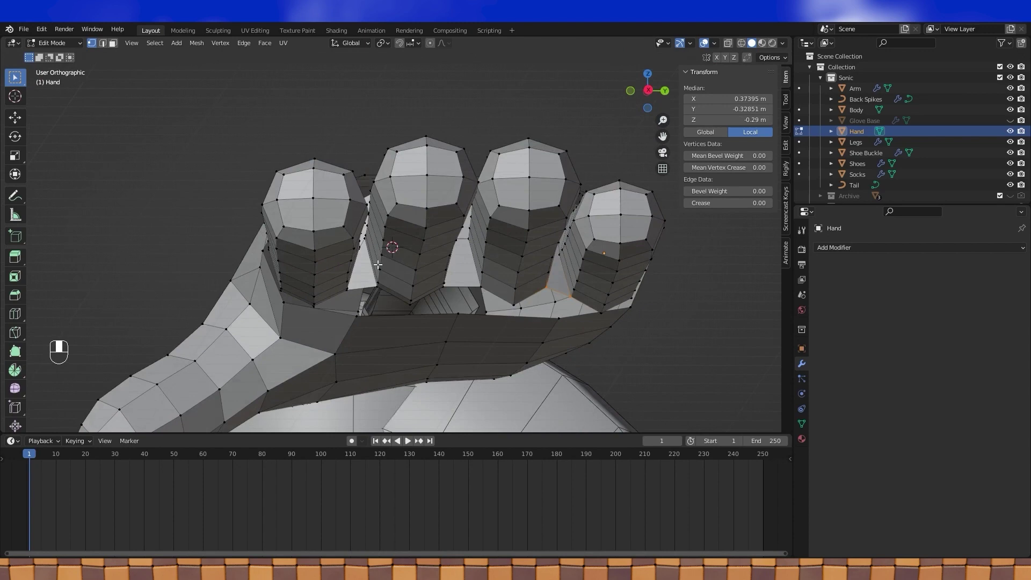
middle_drag(375, 260, 383, 295)
click(368, 256)
mouse_move(368, 257)
shift+middle_down()
mouse_move(389, 248)
mouse_move(425, 293)
mouse_move(467, 315)
mouse_move(412, 204)
mouse_move(379, 266)
mouse_move(385, 253)
shift+middle_up()
scroll(395, 251, up, 2)
shift+click(380, 266)
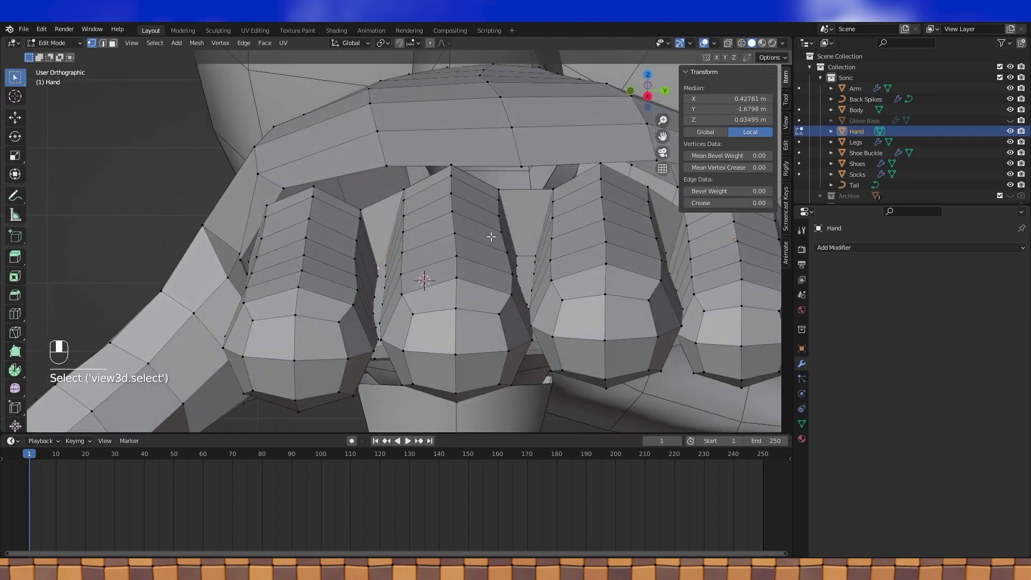
key(s)
key(z)
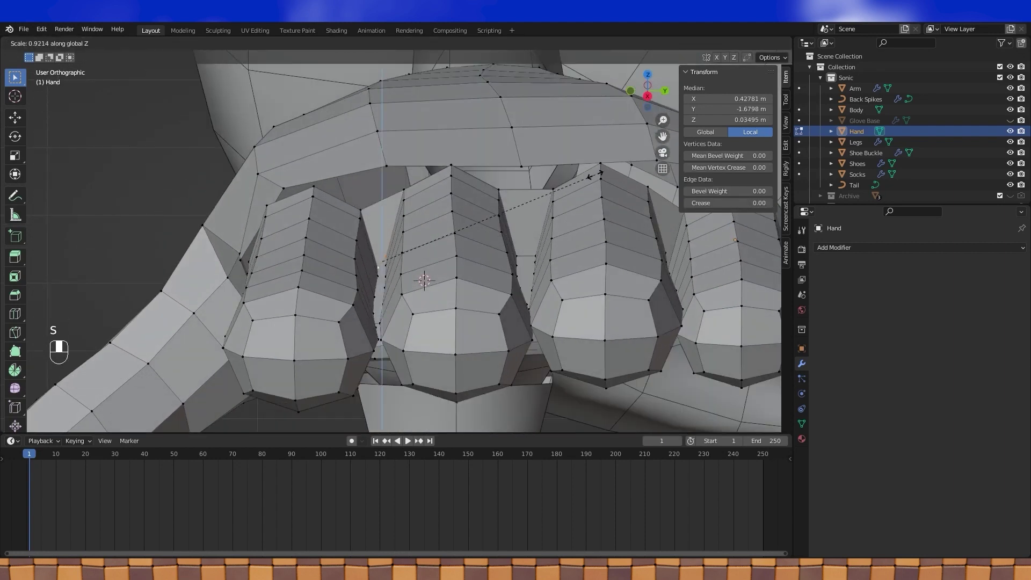
click(544, 191)
middle_drag(544, 191, 646, 160)
click(742, 43)
mouse_move(392, 242)
middle_down()
mouse_move(392, 260)
mouse_move(453, 267)
mouse_move(389, 279)
middle_up()
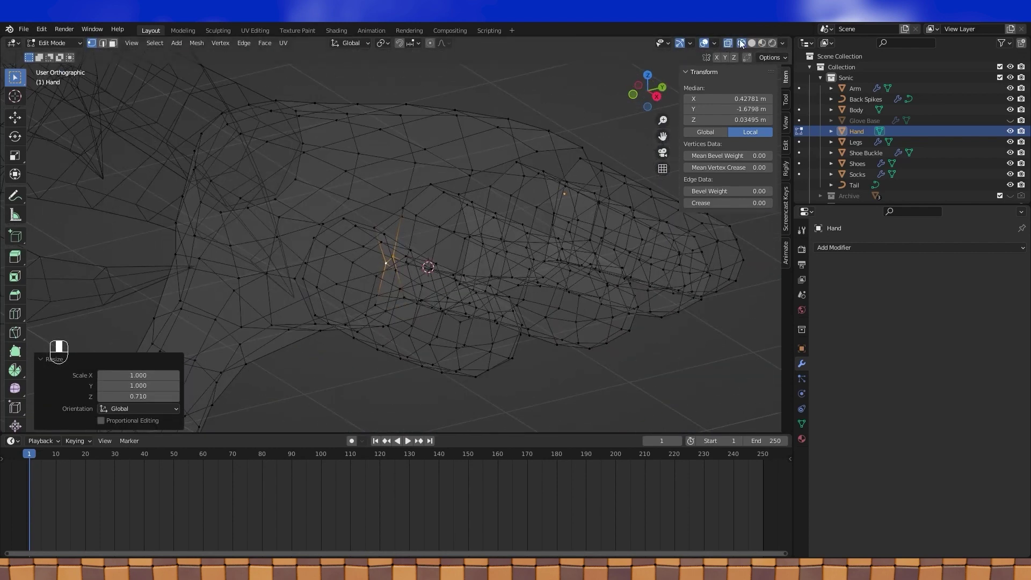
click(752, 43)
mouse_move(473, 252)
middle_down()
mouse_move(455, 285)
mouse_move(514, 323)
middle_up()
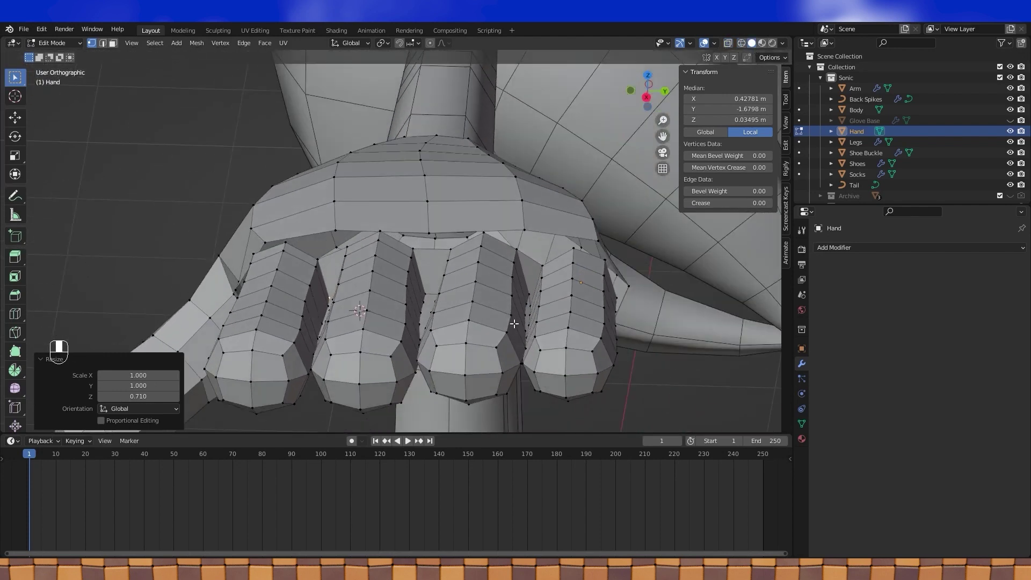
- Scale the middle edge of the web between the ring and little fingers to 0.417 along Z with proportional editing
click(527, 294)
shift+click(533, 307)
middle_drag(538, 291, 536, 233)
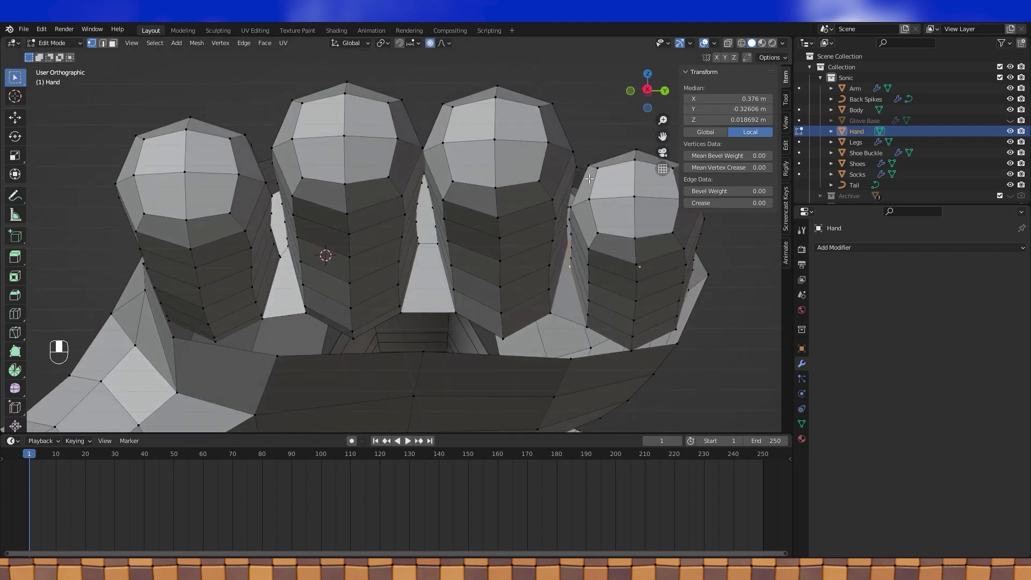
key(s)
key(z)
scroll(612, 124, up, 15)
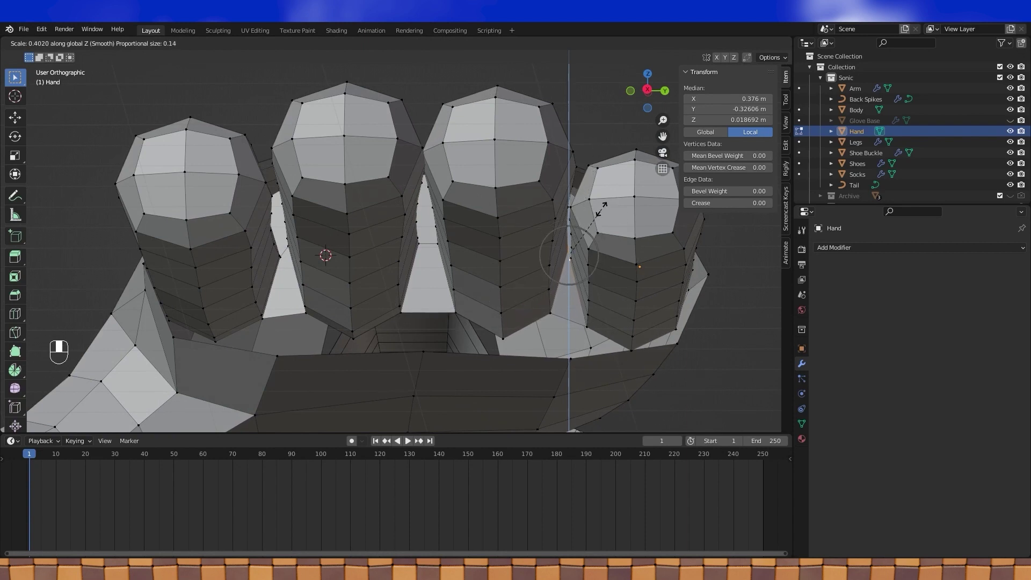
click(603, 208)
middle_drag(604, 208, 615, 119)
scroll(601, 146, up, 3)
shift+middle_drag(573, 198, 469, 165)
middle_drag(470, 165, 468, 155)
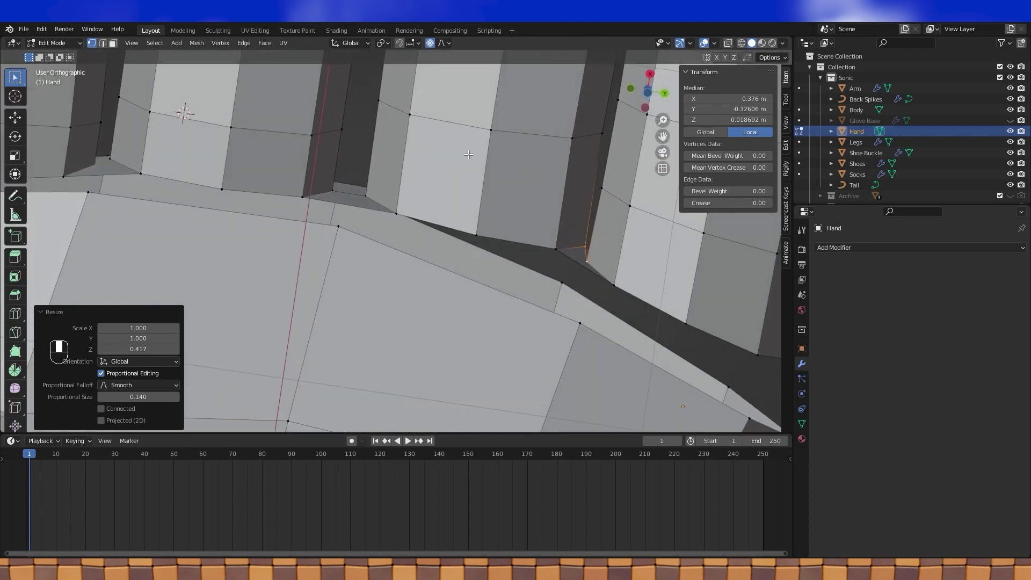
- Slide the lower web vertex beside the little finger base along its edge, away from the palm gap
click(585, 253)
key(g)
key(Escape)
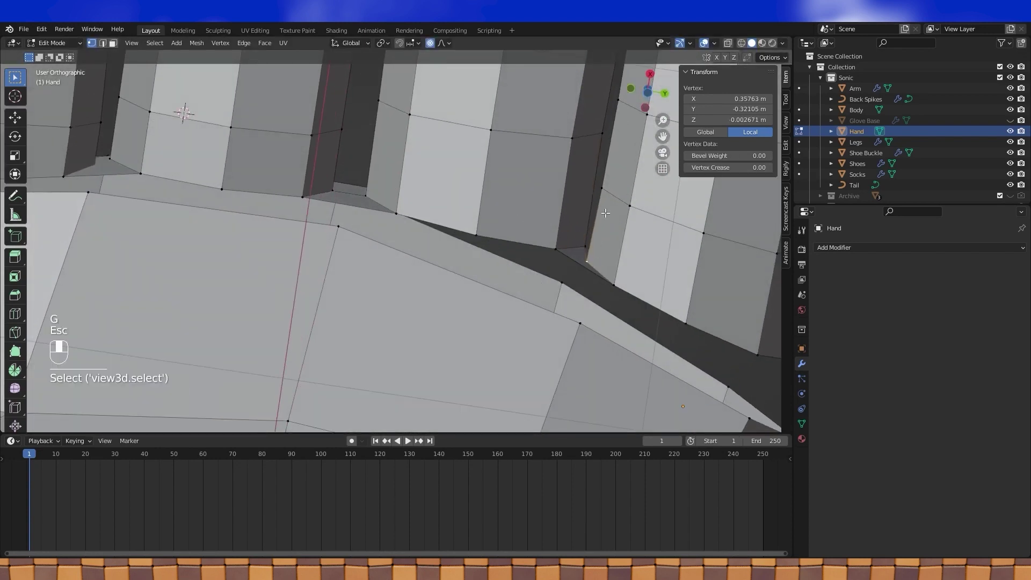
key(g)
key(g)
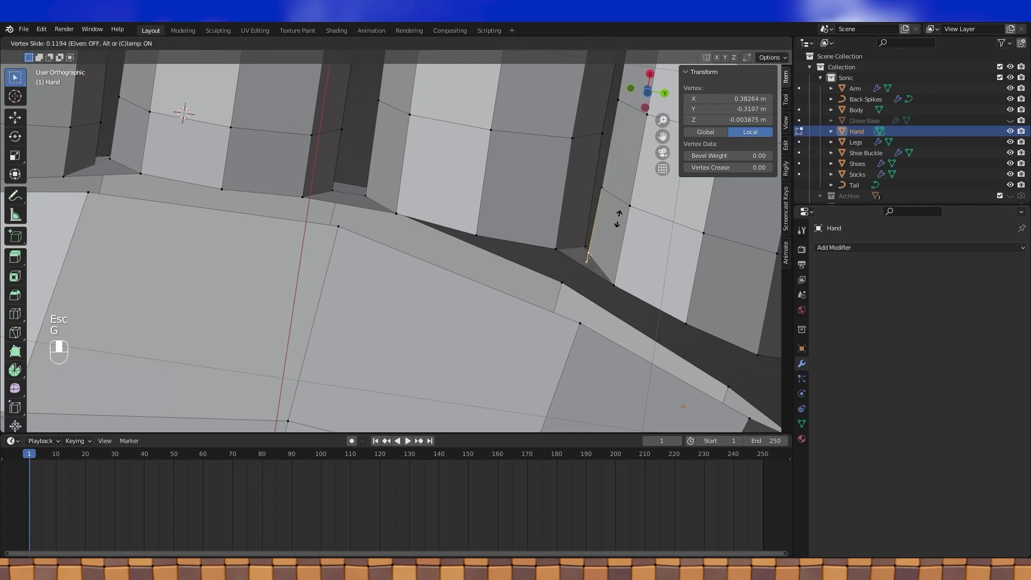
click(622, 216)
middle_drag(617, 218, 494, 265)
scroll(598, 315, down, 4)
key(Tab)
scroll(539, 311, down, 2)
key(Tab)
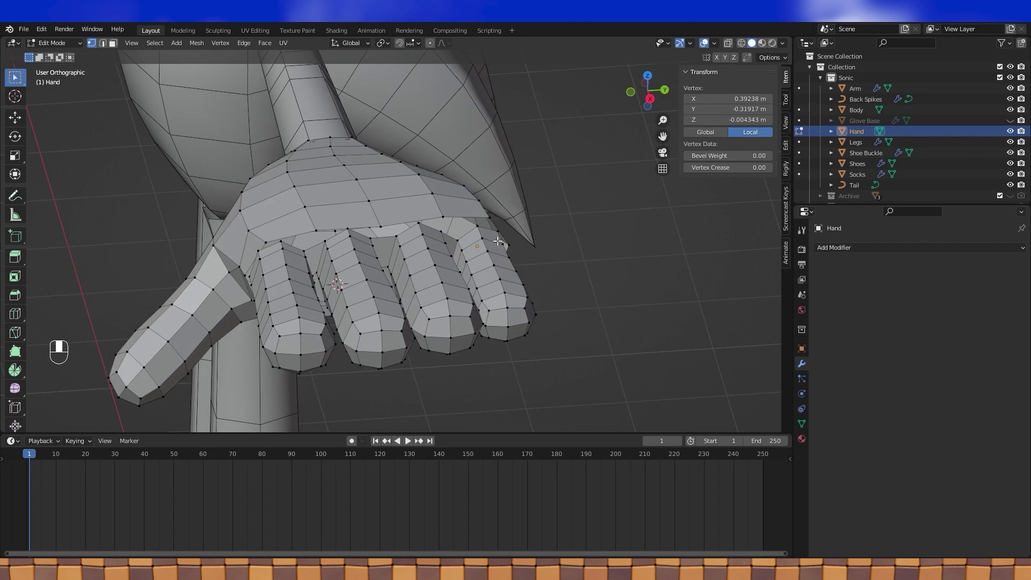
- Add one centred loop cut around the palm in the row nearest the finger bases
middle_drag(429, 247, 497, 231)
key(ctrl+r)
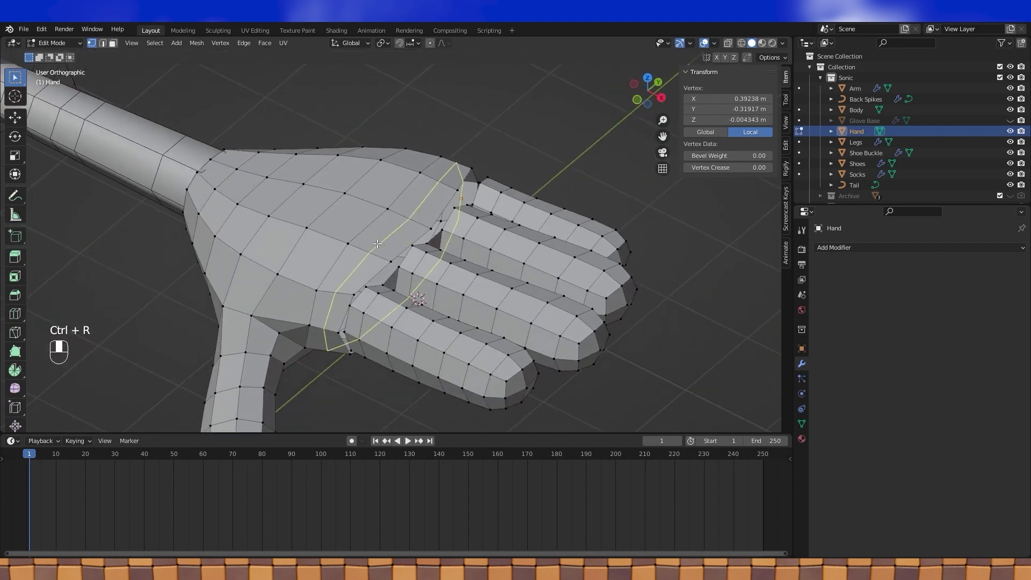
click(371, 244)
right_click(370, 245)
middle_drag(372, 245, 391, 221)
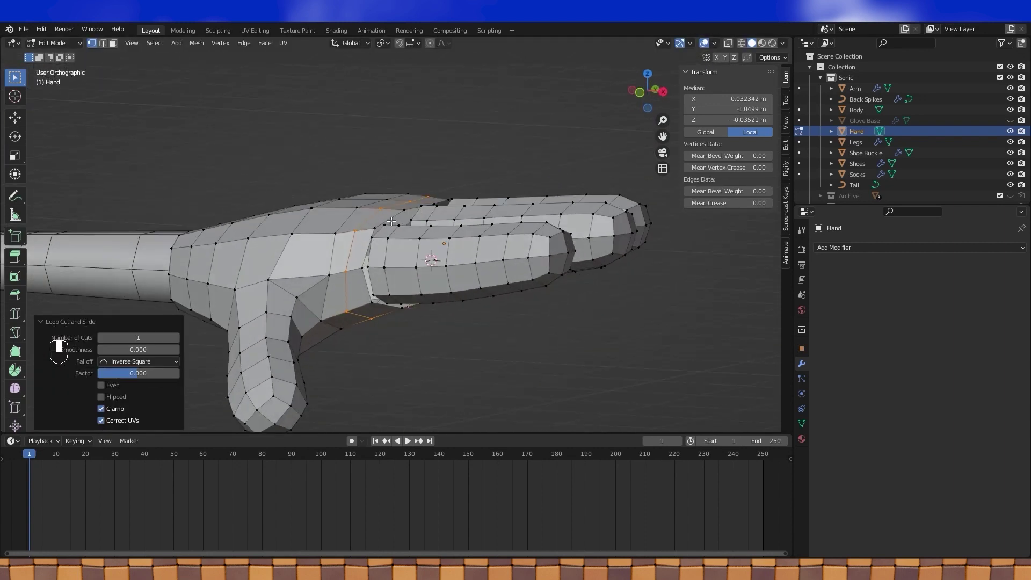
- Connect two vertices on the thumb side of the palm below the index finger and dissolve the adjacent edge
middle_drag(387, 265, 366, 239)
scroll(367, 295, up, 1)
click(335, 226)
shift+click(351, 264)
key(j)
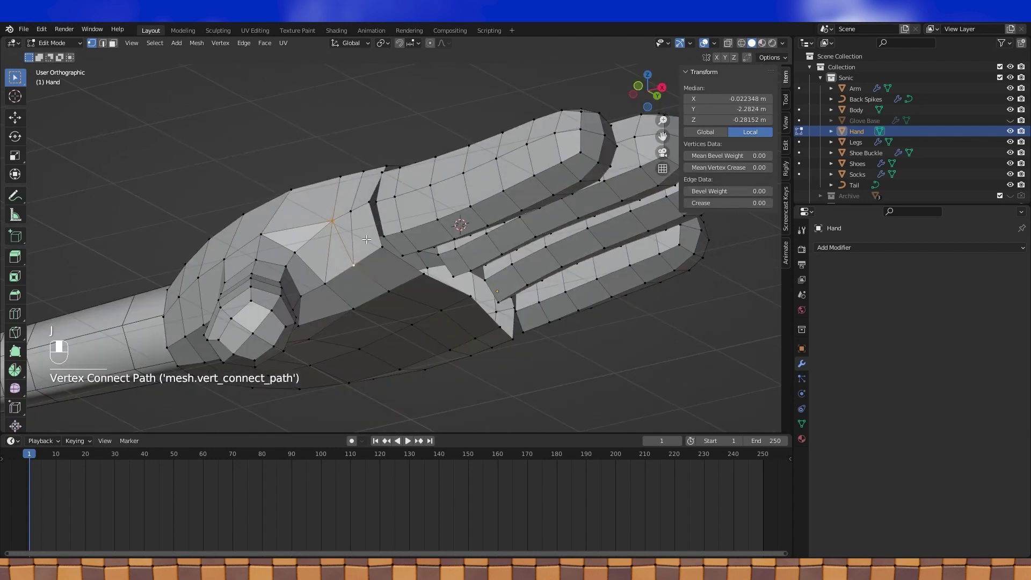
click(103, 43)
click(326, 259)
key(x)
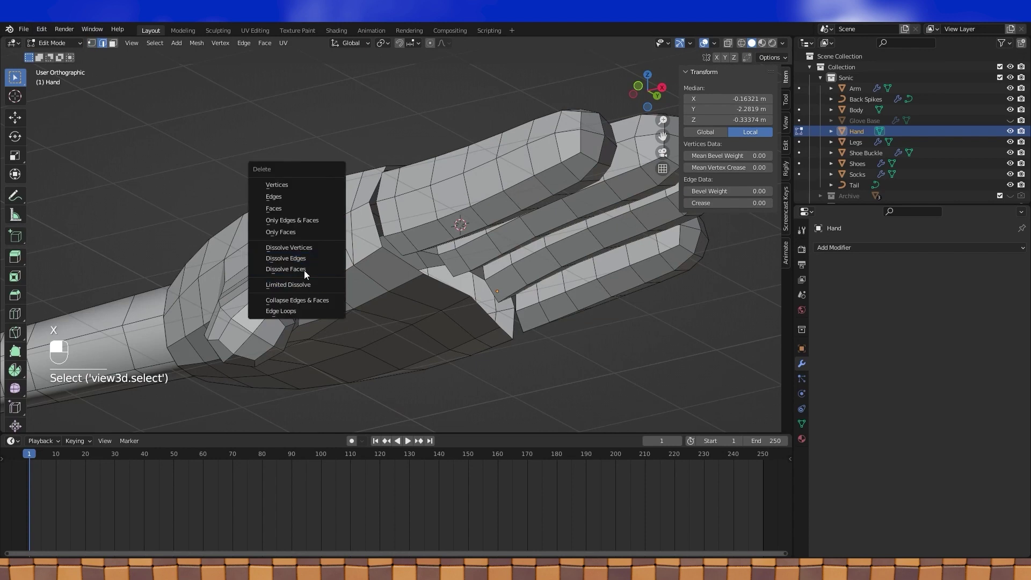
click(302, 260)
middle_drag(301, 260, 371, 253)
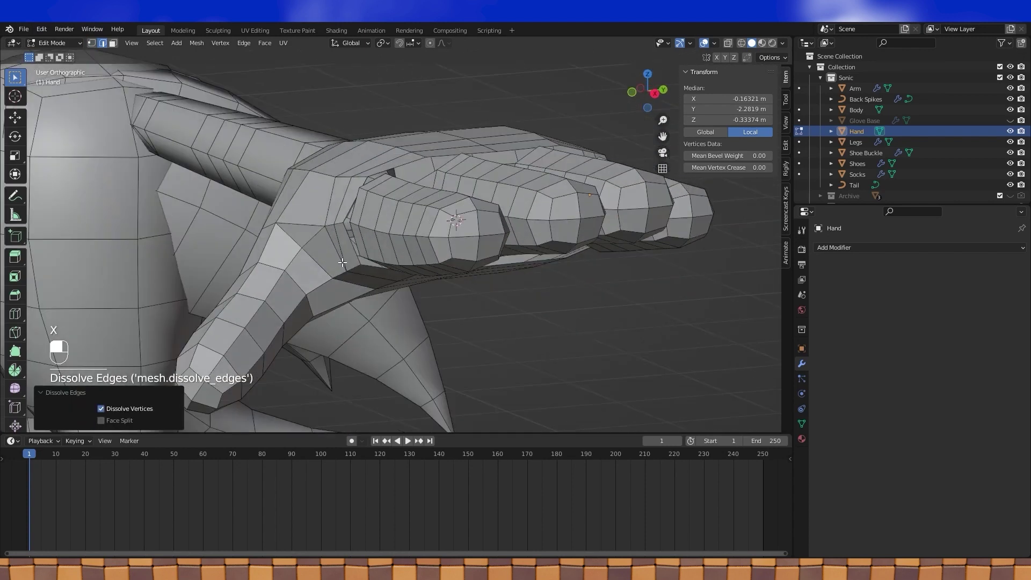
- Knife three short edges on the hand's upper side from the new palm loop to the rim facing the fingers
scroll(342, 262, down, 2)
scroll(371, 252, up, 1)
middle_drag(371, 252, 401, 217)
scroll(409, 270, up, 5)
scroll(361, 293, up, 2)
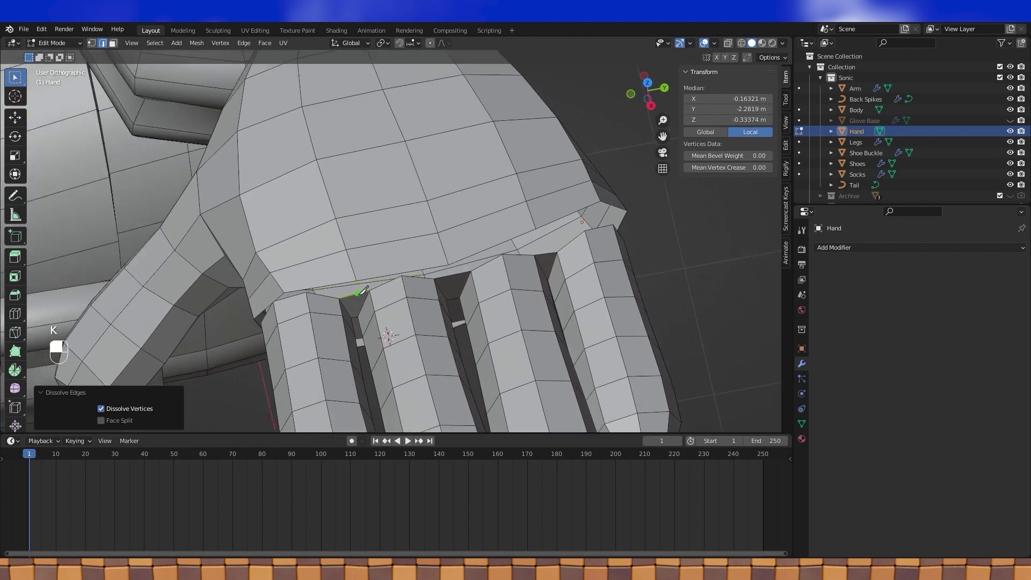
click(91, 43)
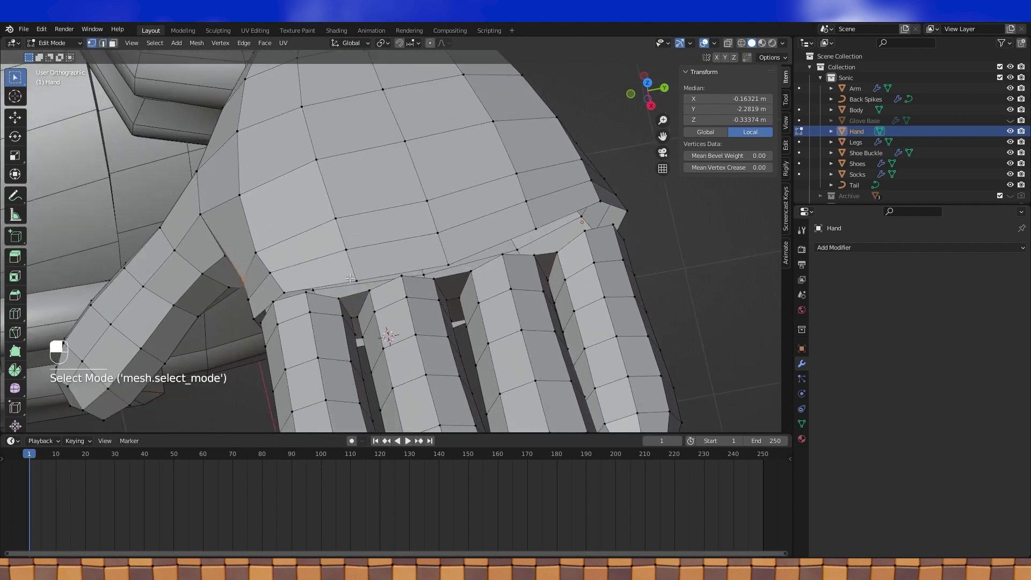
shift+middle_drag(349, 273, 372, 244)
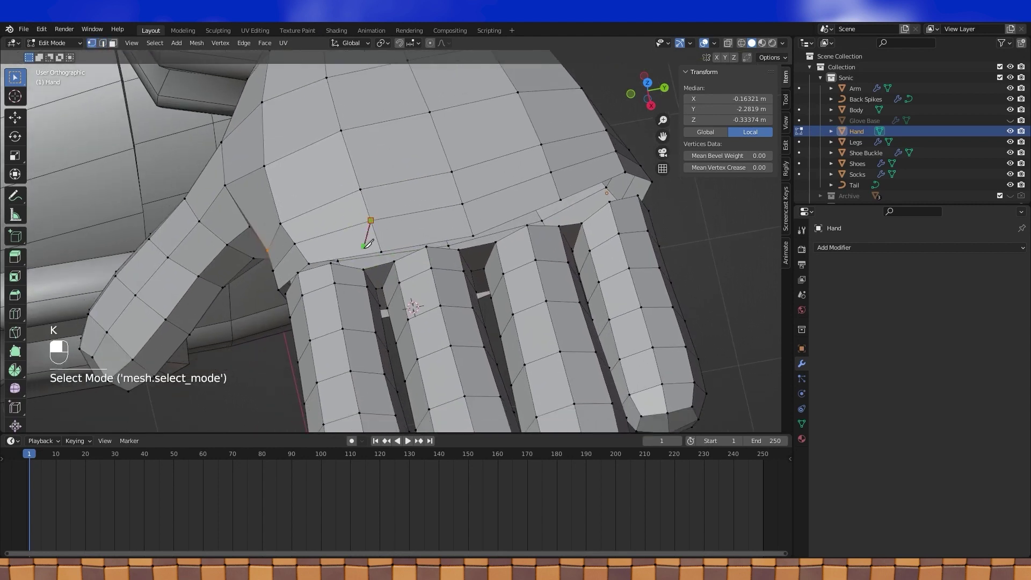
click(366, 253)
key(Return)
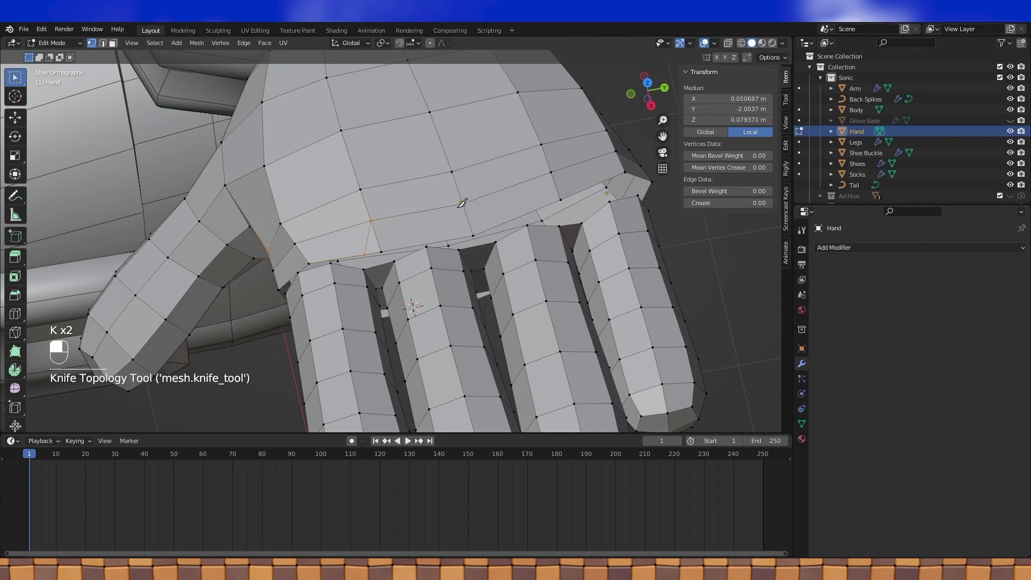
key(Return)
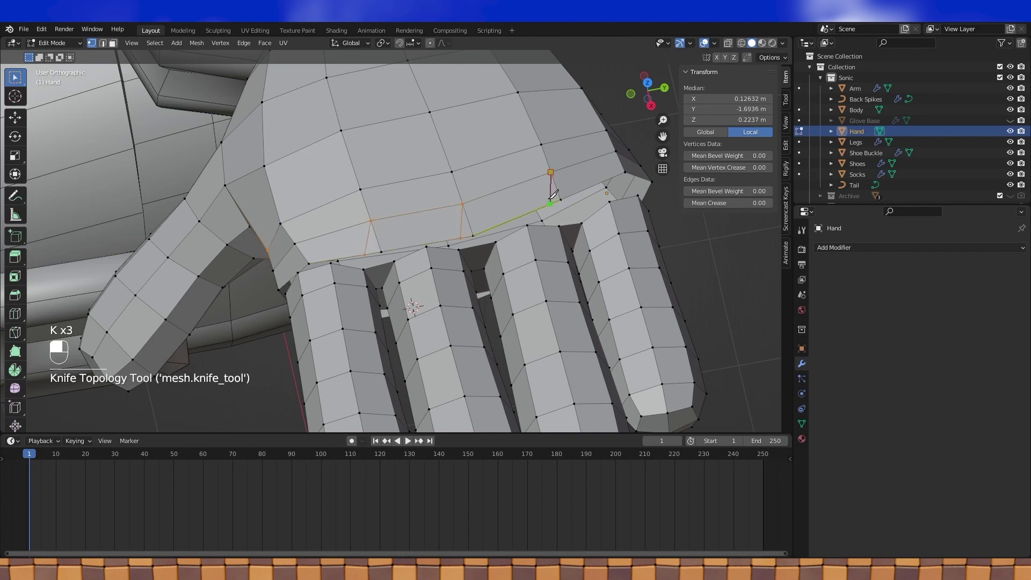
key(Return)
- Knife three matching short edges on the hand's underside between the new palm loop and the finger-side rim
middle_drag(553, 198, 540, 246)
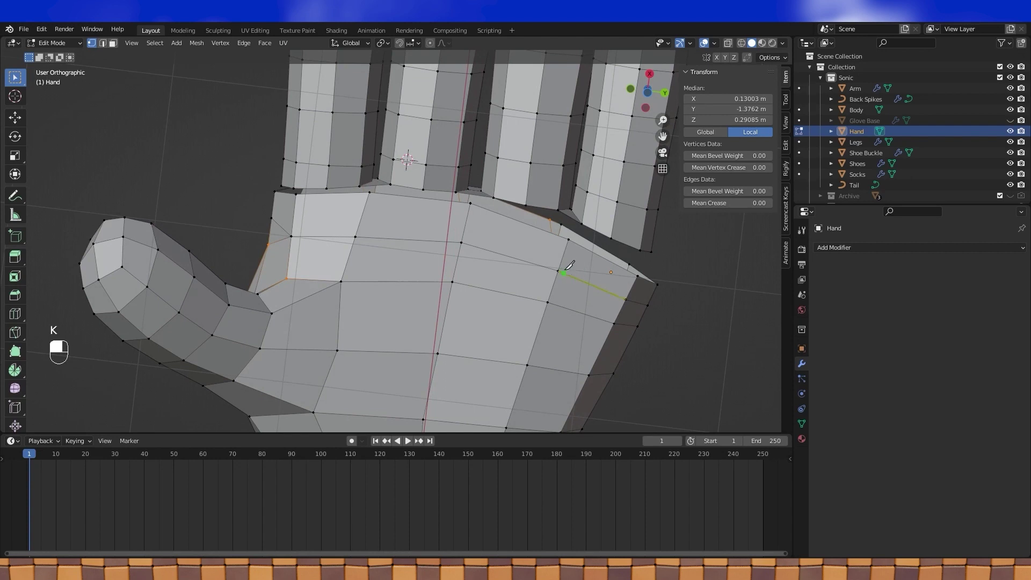
key(Return)
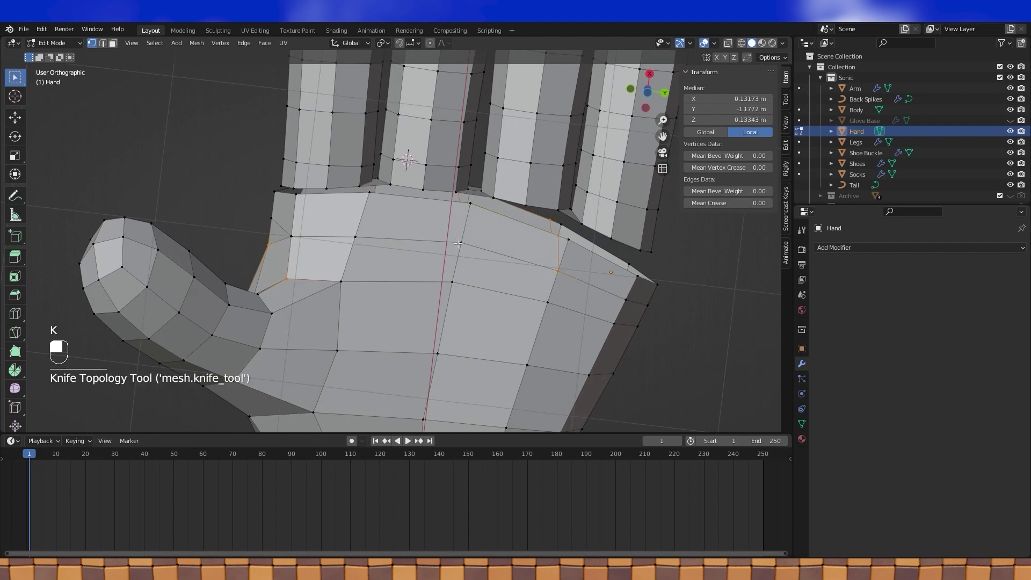
key(Return)
key(Return)
- Knife a zigzag line across the upper palm row, alternating between its lower edge midpoints and upper vertices
middle_drag(361, 189, 363, 265)
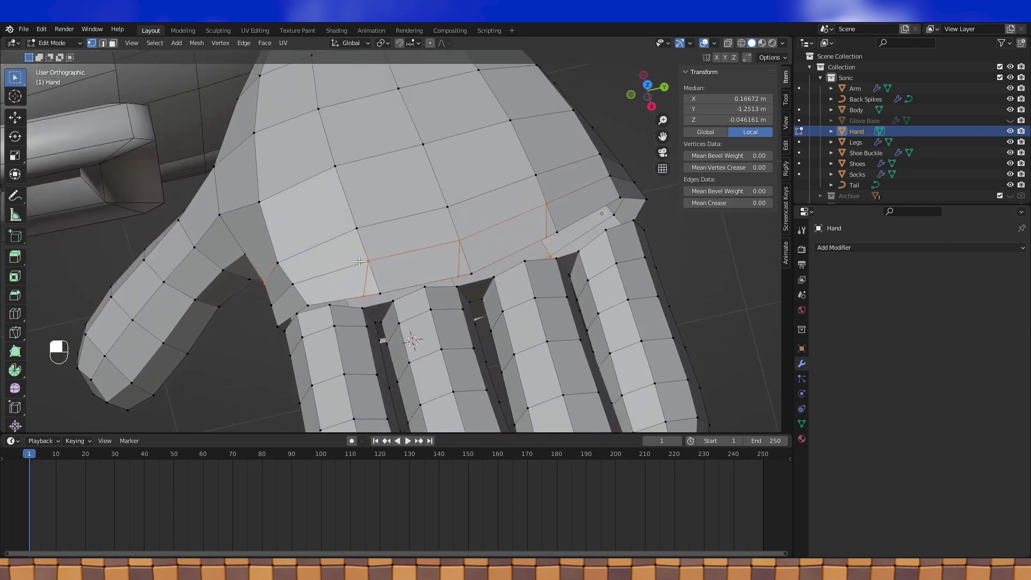
click(277, 262)
click(357, 228)
click(415, 250)
click(447, 207)
click(504, 222)
click(535, 175)
click(583, 188)
click(600, 155)
key(Return)
- Knife a matching zigzag line across the palm row on the hand's underside, from the thumb side to the outer edge
middle_drag(589, 200, 394, 262)
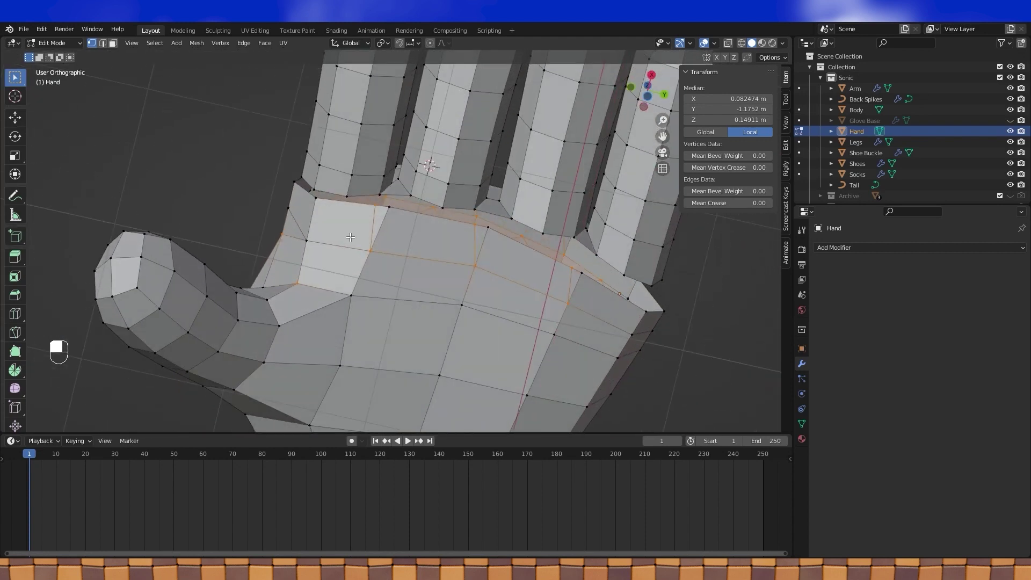
click(297, 283)
click(339, 246)
click(351, 295)
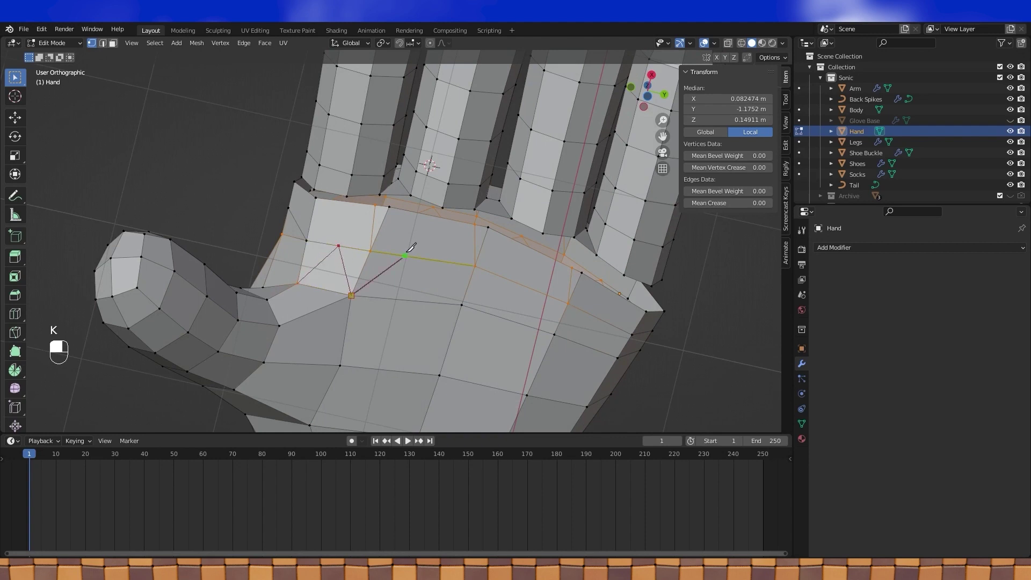
click(428, 260)
click(461, 305)
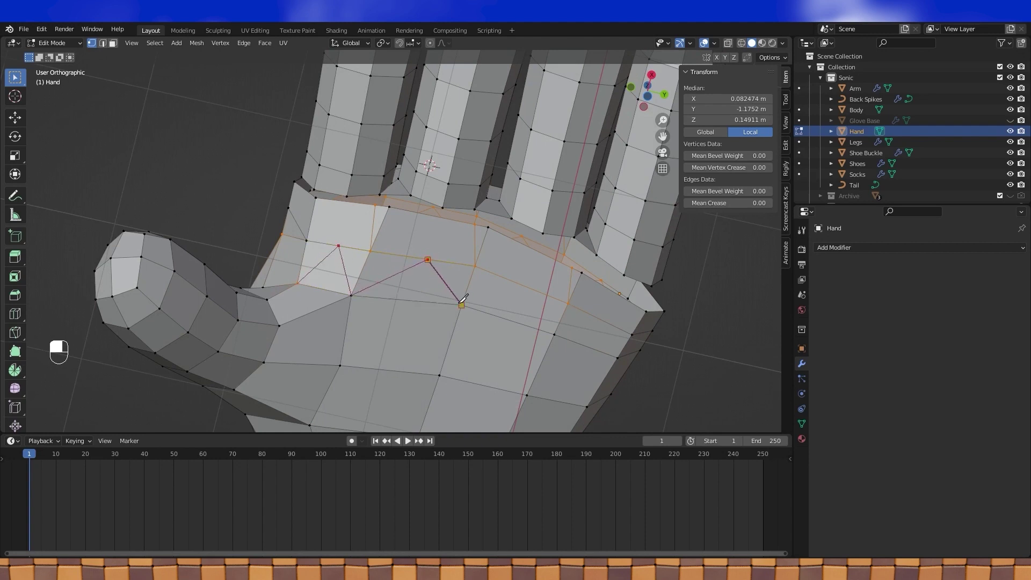
click(527, 287)
click(554, 334)
click(618, 356)
key(Return)
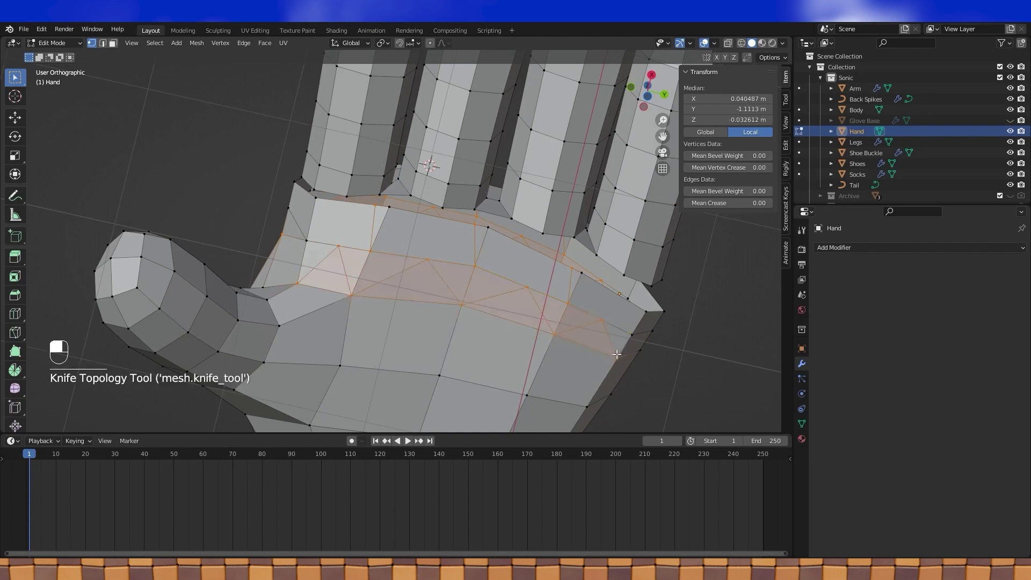
- Extend the underside zigzag's peaks to the finger-side rim with three knife cuts
middle_drag(366, 231, 340, 238)
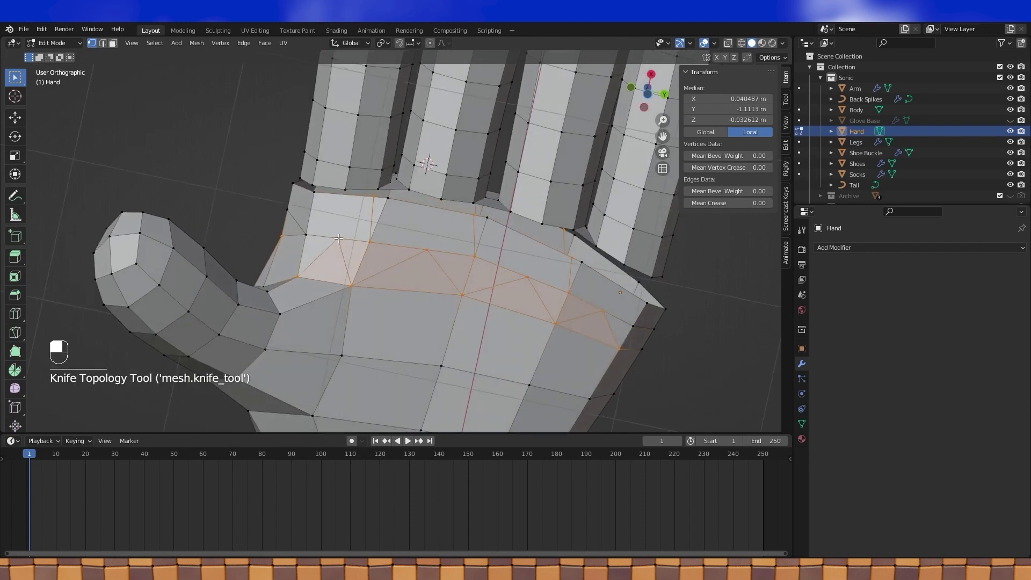
click(347, 194)
key(Return)
click(440, 208)
key(Return)
click(541, 240)
key(Return)
- Knife edges from the upper zigzag's first two peaks to the rim above the index and middle fingers
middle_drag(585, 237, 577, 365)
mouse_move(370, 204)
middle_down()
mouse_move(363, 258)
mouse_move(359, 220)
middle_up()
scroll(359, 257, up, 2)
click(344, 239)
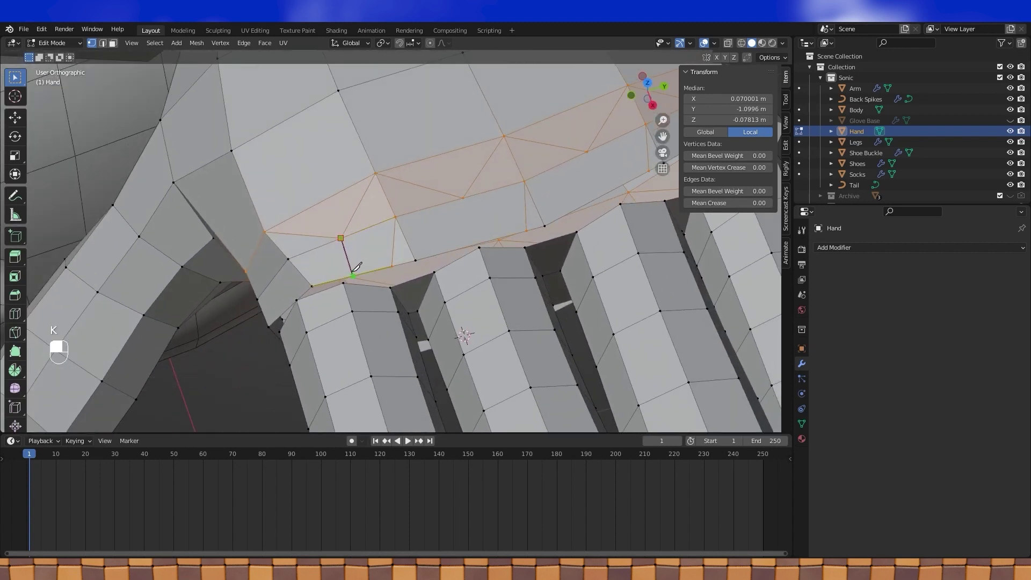
click(356, 275)
key(Return)
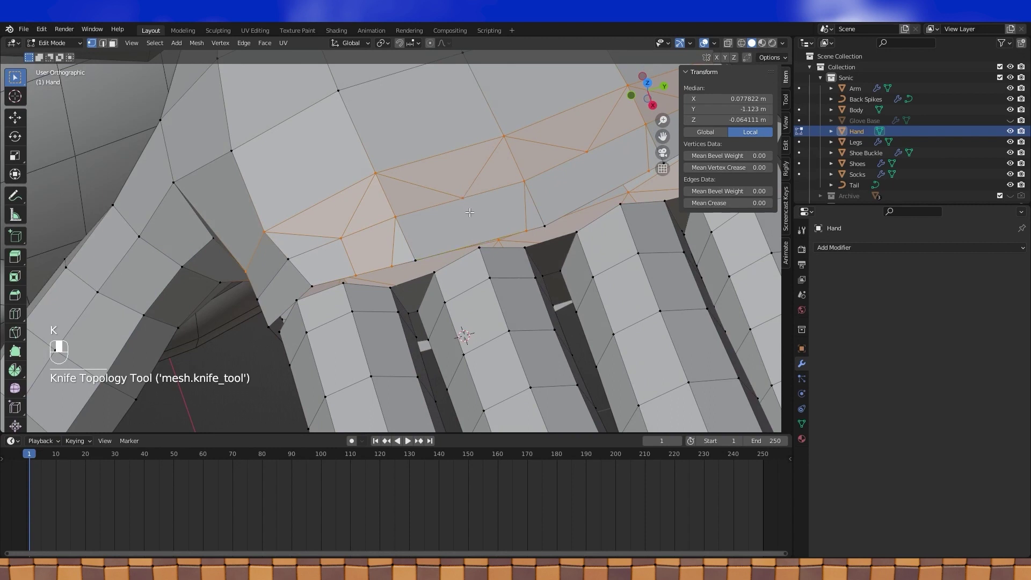
click(478, 244)
key(Return)
- Knife edges from the remaining upper zigzag peaks to the rim near the ring and little fingers
scroll(558, 177, down, 1)
shift+middle_drag(558, 175, 458, 219)
key(k)
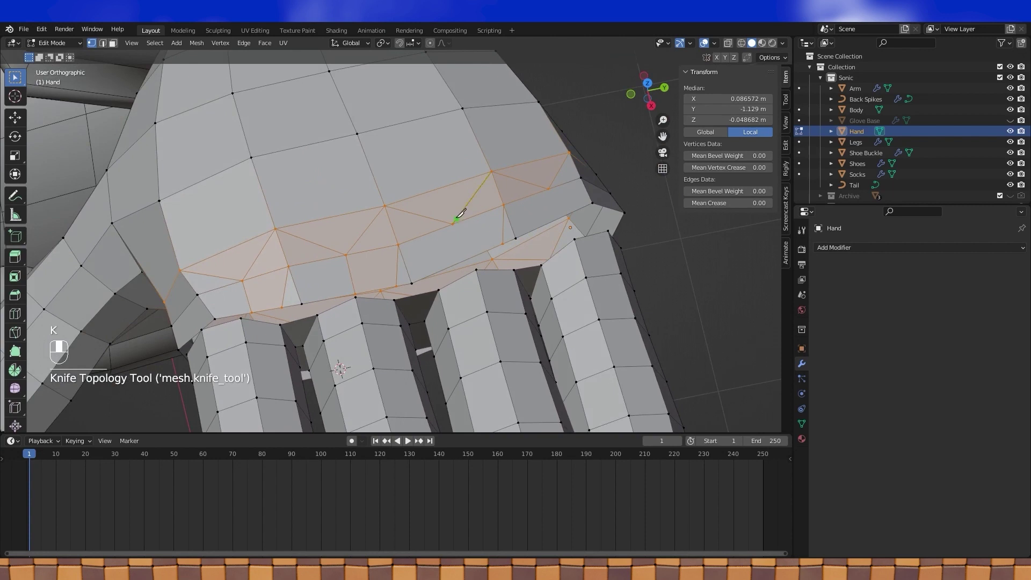
click(467, 258)
key(Return)
click(558, 219)
key(Return)
- Merge the upper palm rim vertex into the index finger's base corner facing the middle finger, using At Last
scroll(556, 218, down, 3)
shift+middle_drag(376, 231, 402, 204)
middle_drag(402, 204, 426, 182)
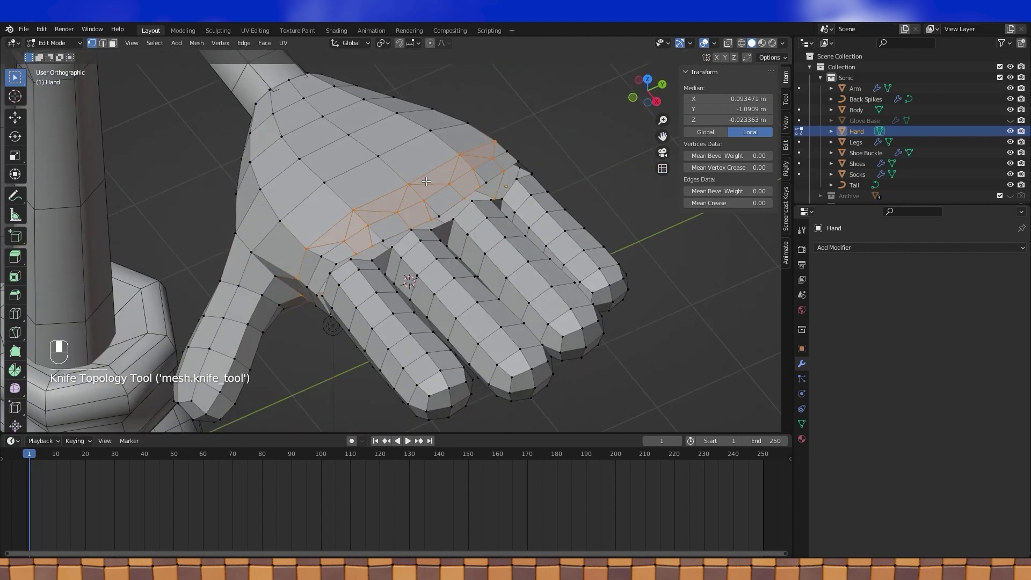
scroll(396, 241, up, 1)
middle_drag(396, 241, 401, 264)
click(388, 248)
shift+click(392, 251)
key(m)
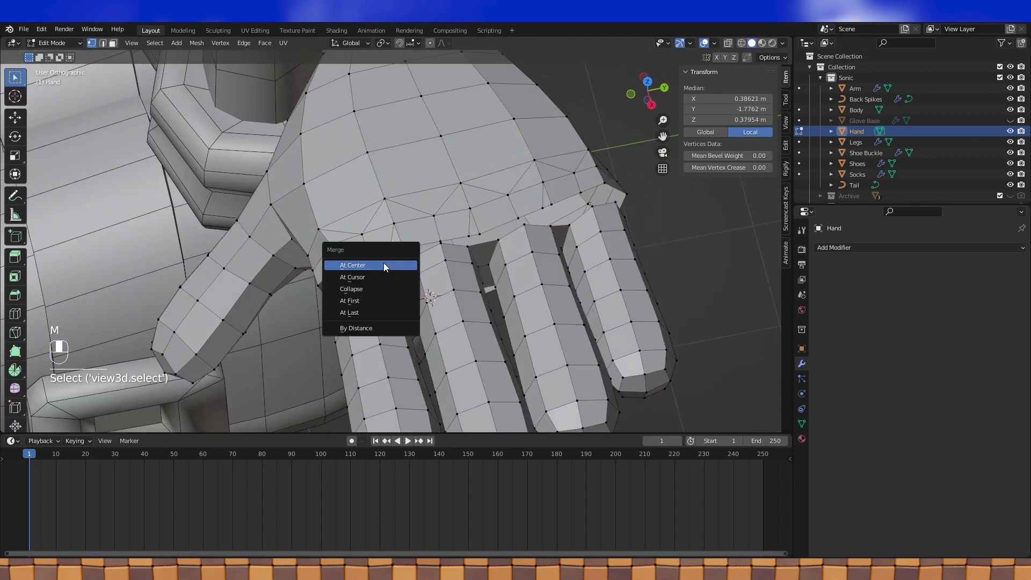
click(369, 312)
- Merge the neighbouring upper palm rim vertices into the middle finger's upper base vertices, using At Last
key(m)
click(413, 256)
key(m)
shift+click(466, 249)
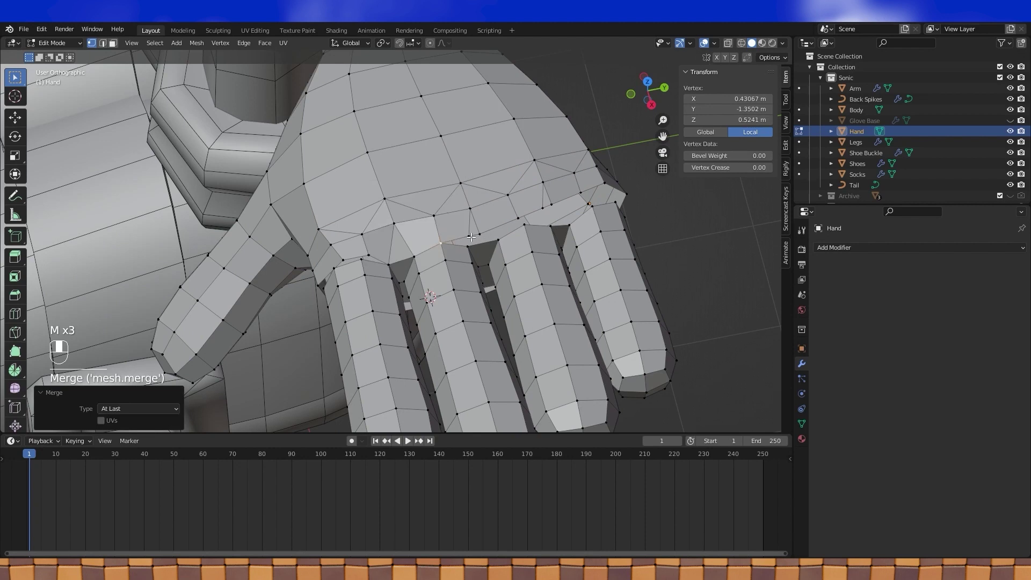
key(m)
click(466, 250)
- Merge the adjacent upper palm rim vertices into the ring finger's upper base vertices, using At Last
key(m)
click(492, 238)
click(516, 221)
shift+click(524, 225)
key(m)
click(520, 226)
click(543, 211)
key(m)
click(550, 224)
- Merge upper palm rim vertices into the little finger's inner and top base vertices, using At Last
shift+click(569, 224)
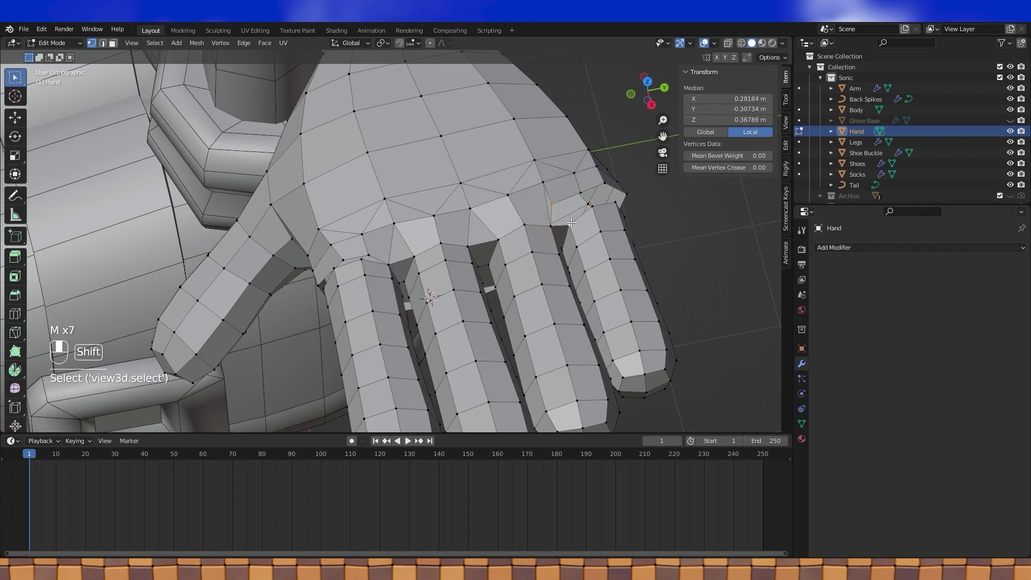
key(m)
click(570, 225)
middle_drag(609, 225, 596, 210)
shift+click(595, 210)
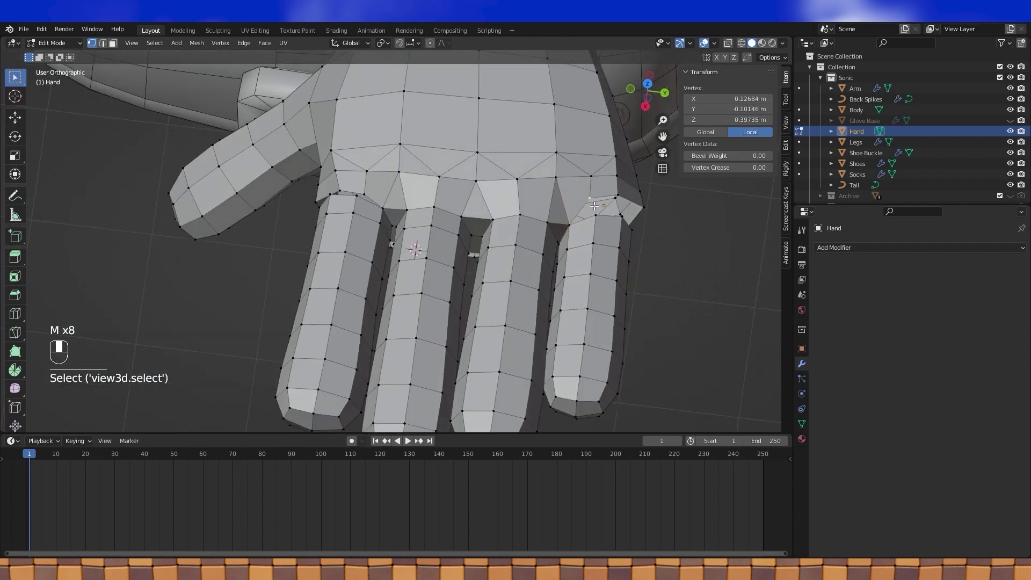
key(m)
click(595, 210)
- Merge the palm rim vertices on the hand's outer edge into the little finger's outer base vertices, using At Last
click(617, 193)
middle_drag(618, 193, 605, 218)
shift+click(601, 213)
key(m)
click(601, 211)
click(590, 288)
shift+right_click(584, 287)
key(m)
click(584, 288)
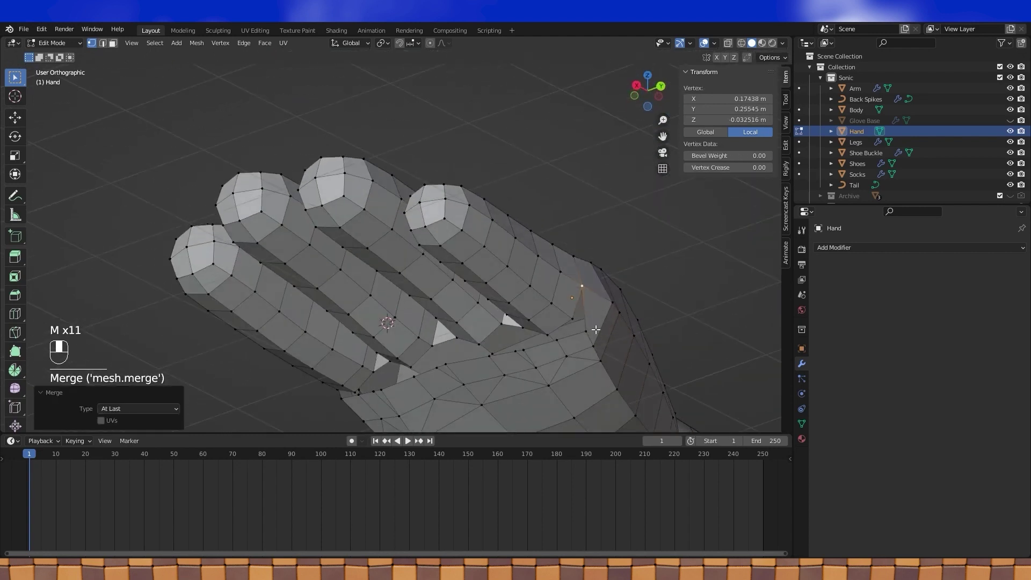
- Merge the underside palm rim vertices into the little finger's lower base vertices, using At Last
right_click(584, 330)
shift+click(573, 315)
key(m)
click(574, 315)
middle_drag(574, 314, 548, 340)
shift+click(546, 324)
key(m)
click(552, 322)
shift+click(512, 333)
key(m)
click(518, 310)
- Merge the underside palm rim vertices into the ring finger's lower base vertices, using At Last
shift+click(503, 333)
key(m)
click(498, 309)
shift+click(469, 312)
key(m)
click(469, 311)
shift+click(439, 310)
key(m)
click(438, 307)
- Merge the underside palm rim vertices into the middle finger's lower base vertices, using At Last
shift+click(415, 310)
key(m)
click(415, 307)
shift+click(387, 321)
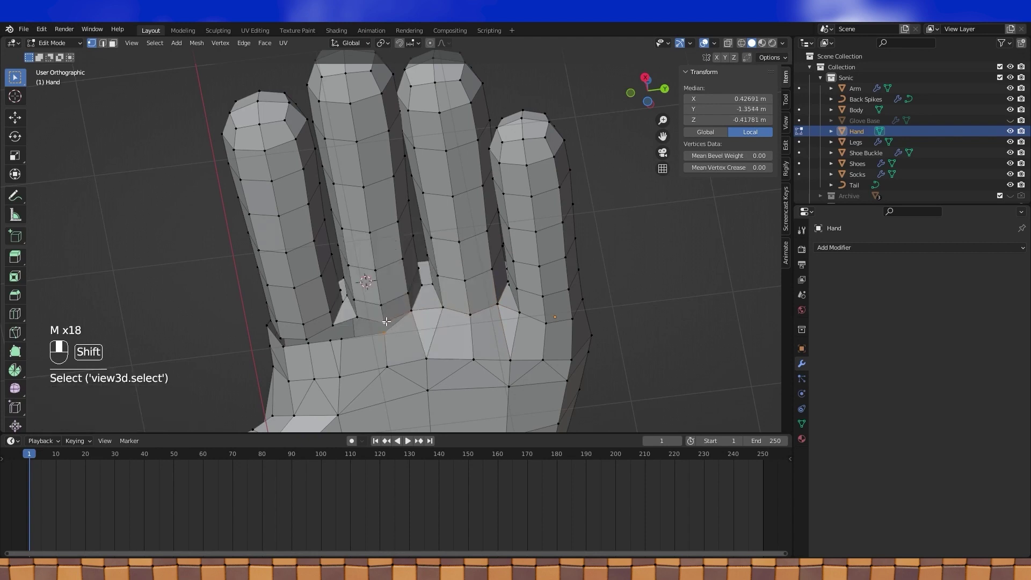
key(m)
click(387, 321)
shift+middle_drag(387, 322, 463, 269)
middle_drag(464, 269, 483, 289)
click(419, 277)
shift+click(437, 258)
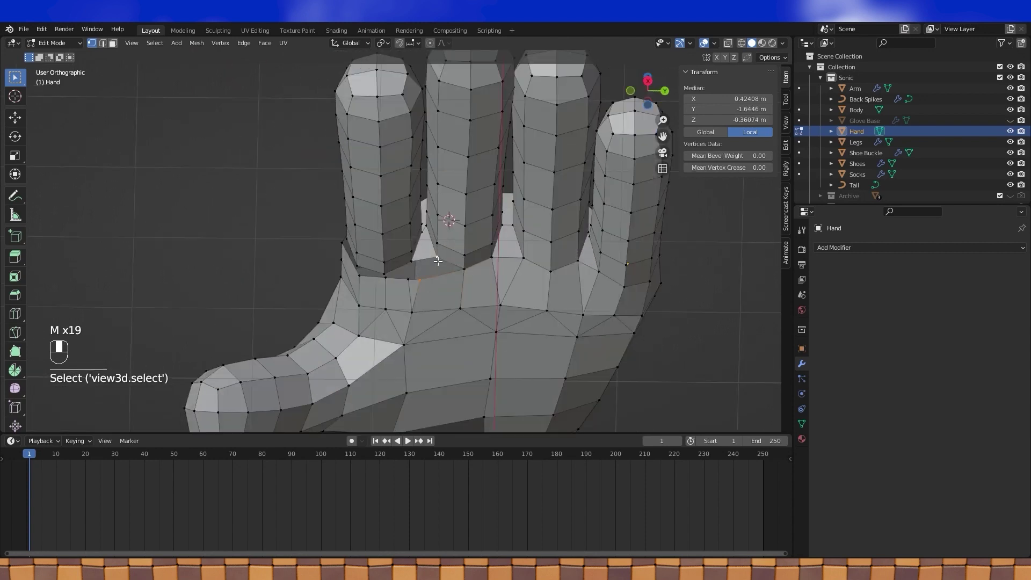
key(m)
click(436, 257)
- Merge the underside palm rim vertices into the index finger's lower base vertices, using At Last
shift+click(410, 278)
key(m)
click(408, 275)
click(388, 276)
shift+click(386, 272)
key(m)
click(385, 272)
shift+click(357, 266)
key(m)
click(359, 269)
- Merge the thumb-side and upper palm rim vertices into the index finger's outer and top base vertices, using At Last
middle_drag(317, 224, 364, 277)
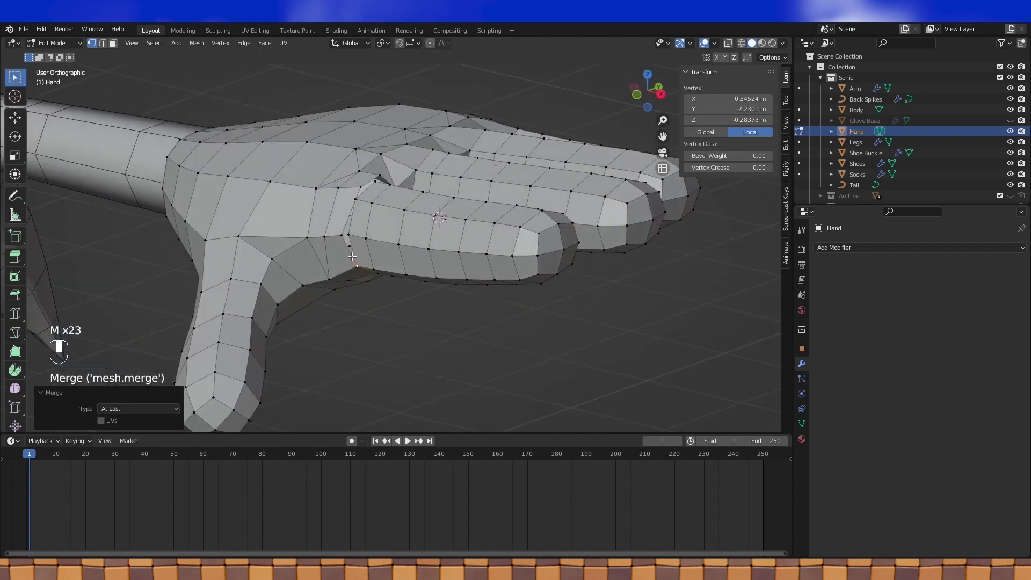
shift+click(348, 234)
key(m)
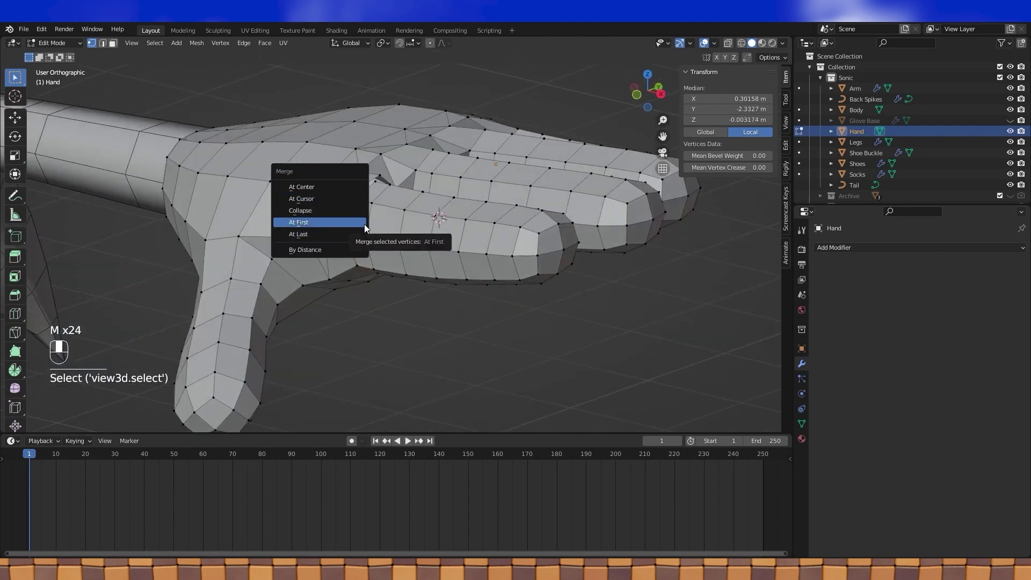
key(Escape)
key(m)
click(361, 243)
click(359, 185)
shift+click(356, 199)
key(m)
click(356, 197)
middle_drag(355, 198, 415, 228)
shift+click(377, 179)
key(m)
click(375, 180)
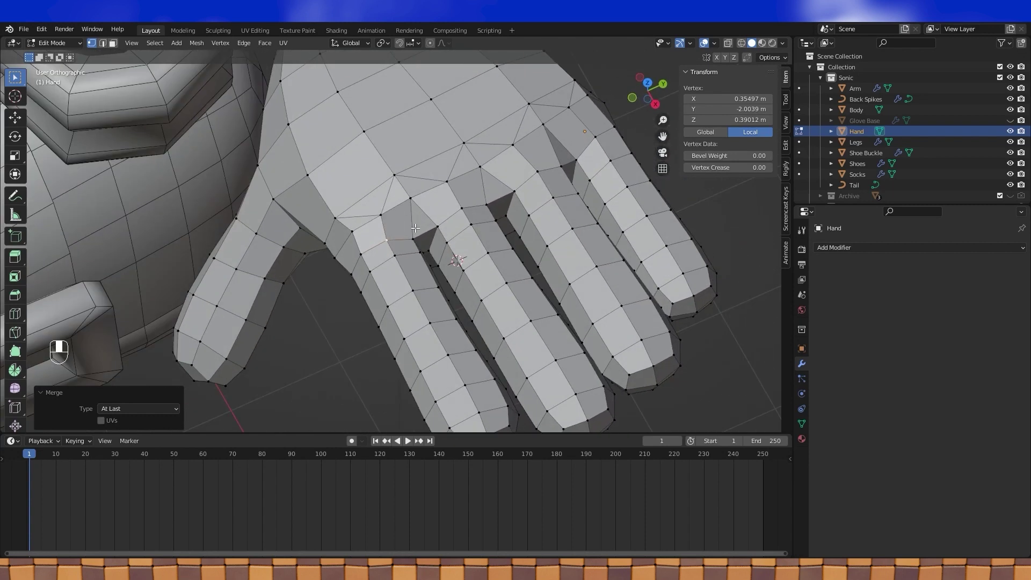
- Edge-slide the row of knuckle vertices across the back of the hand toward the fingers by a factor of about 0.35
middle_drag(402, 237, 365, 233)
shift+click(391, 231)
shift+click(422, 224)
shift+click(464, 217)
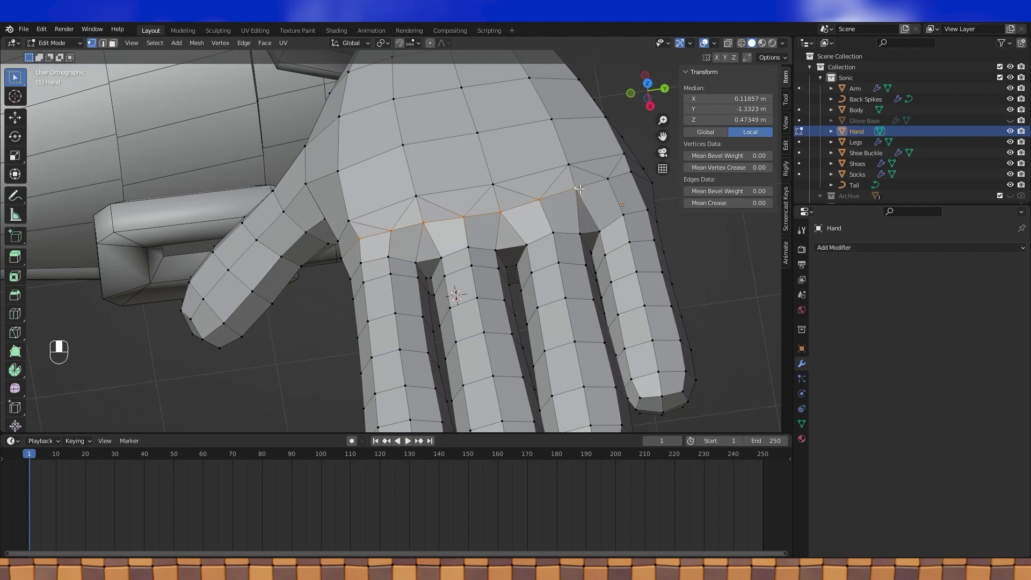
shift+click(608, 180)
middle_drag(608, 180, 540, 194)
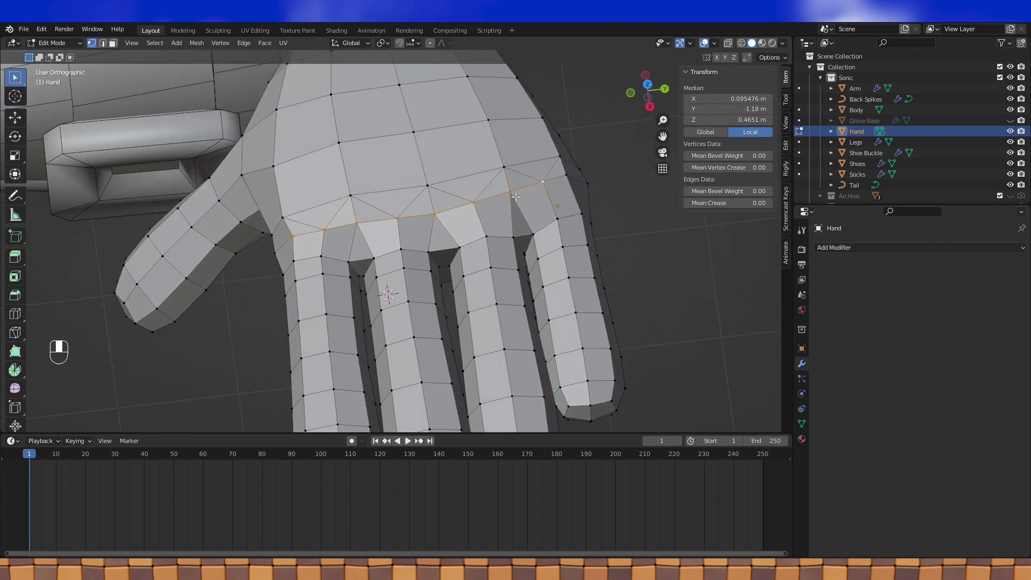
key(g)
key(g)
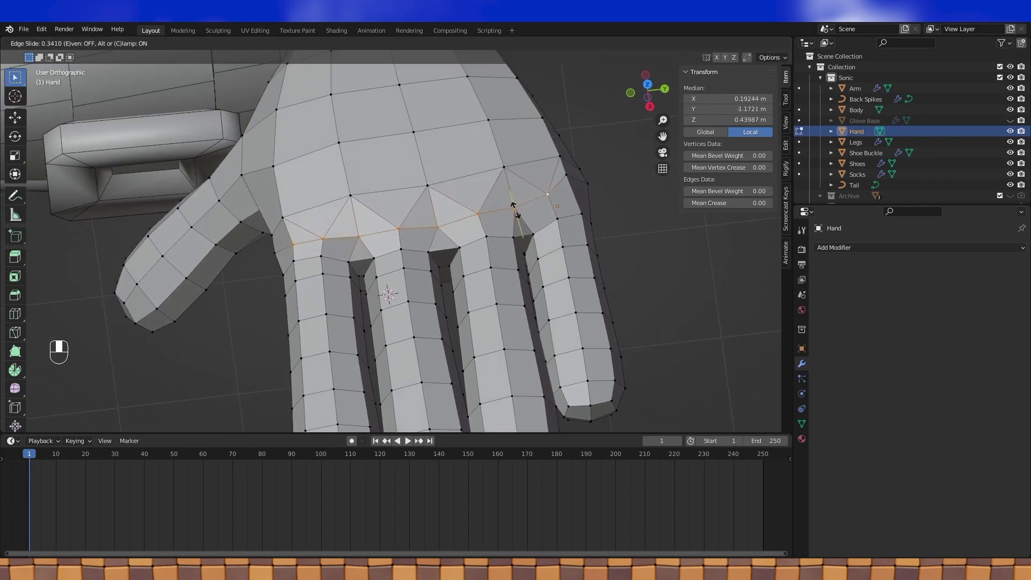
click(513, 209)
- Vertex-slide the palm-side vertex below the gap beside the index finger toward the middle finger by a factor of about 0.28
middle_drag(513, 209, 421, 179)
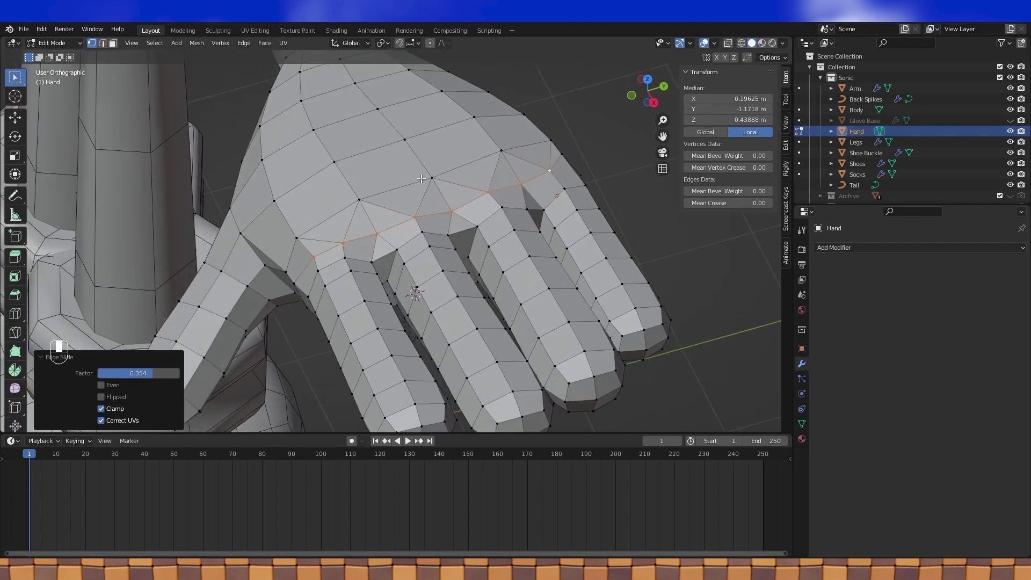
middle_drag(478, 300, 410, 181)
scroll(411, 182, up, 2)
click(349, 232)
shift+middle_drag(349, 232, 359, 253)
middle_drag(359, 253, 386, 238)
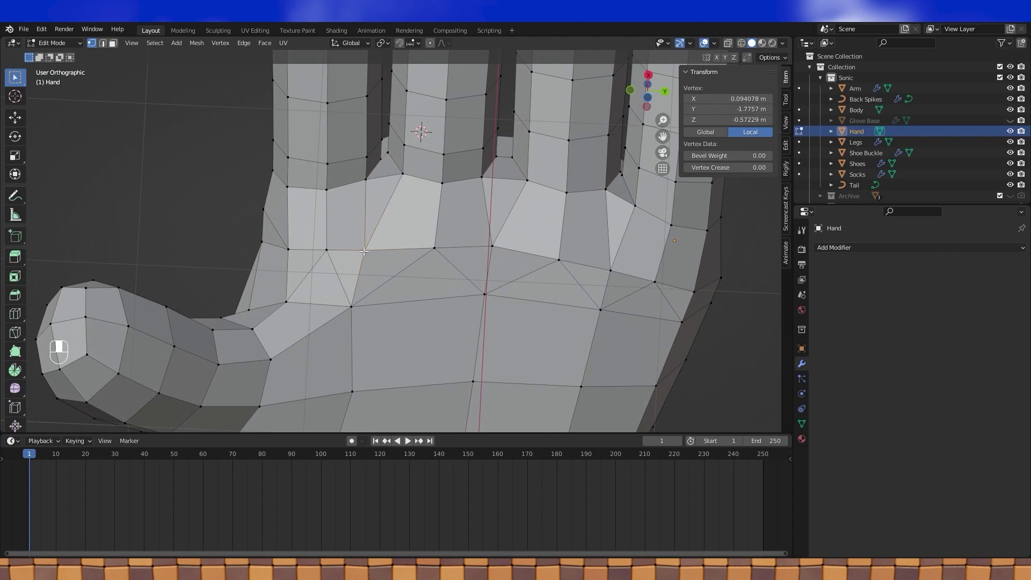
key(g)
key(g)
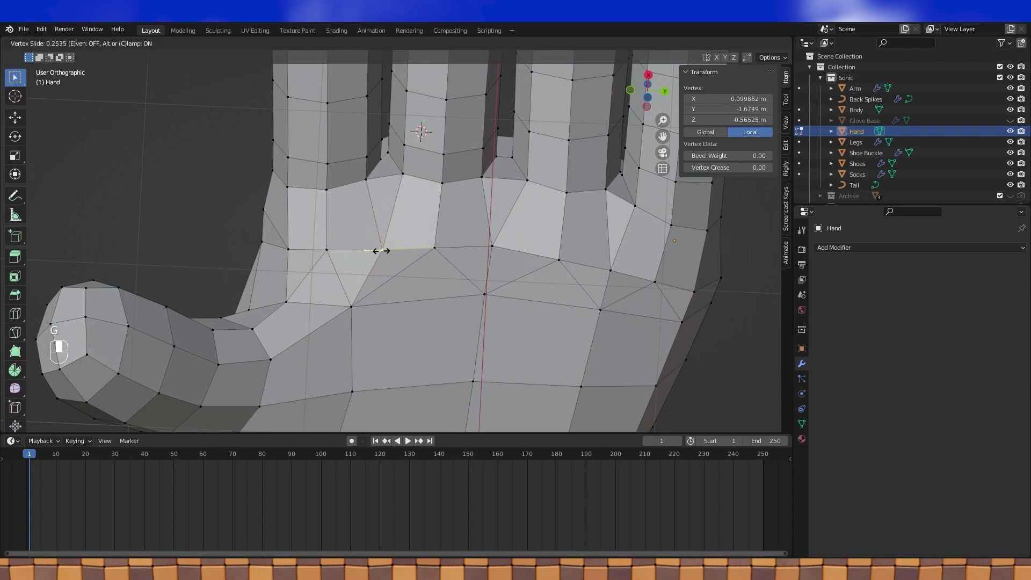
click(382, 250)
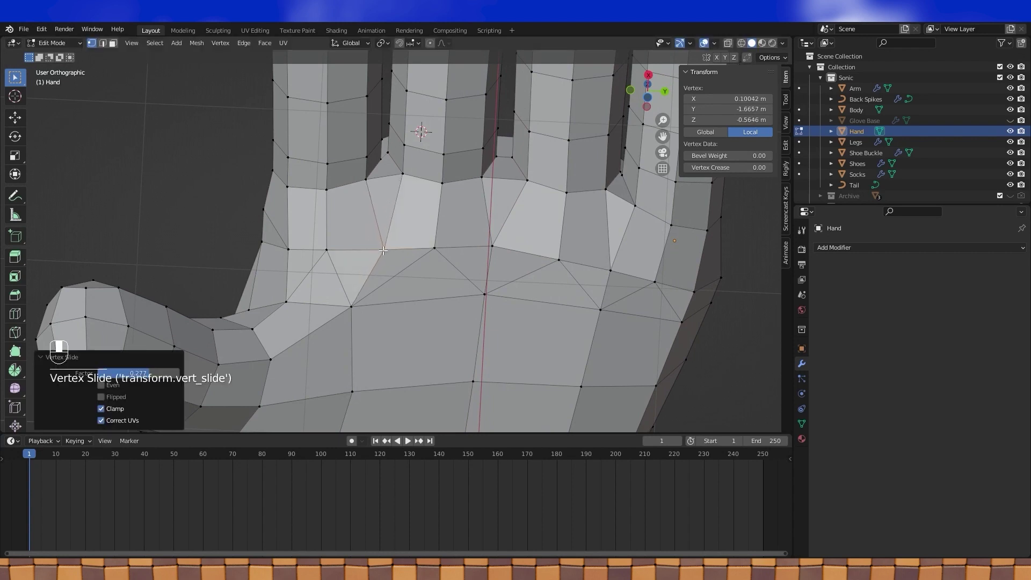
- Move the six palm-side vertices bordering the three finger gaps about -0.046 m along global X
click(366, 176)
shift+click(402, 174)
shift+click(481, 175)
shift+click(527, 180)
shift+click(607, 191)
shift+click(636, 207)
shift+middle_drag(640, 214, 605, 216)
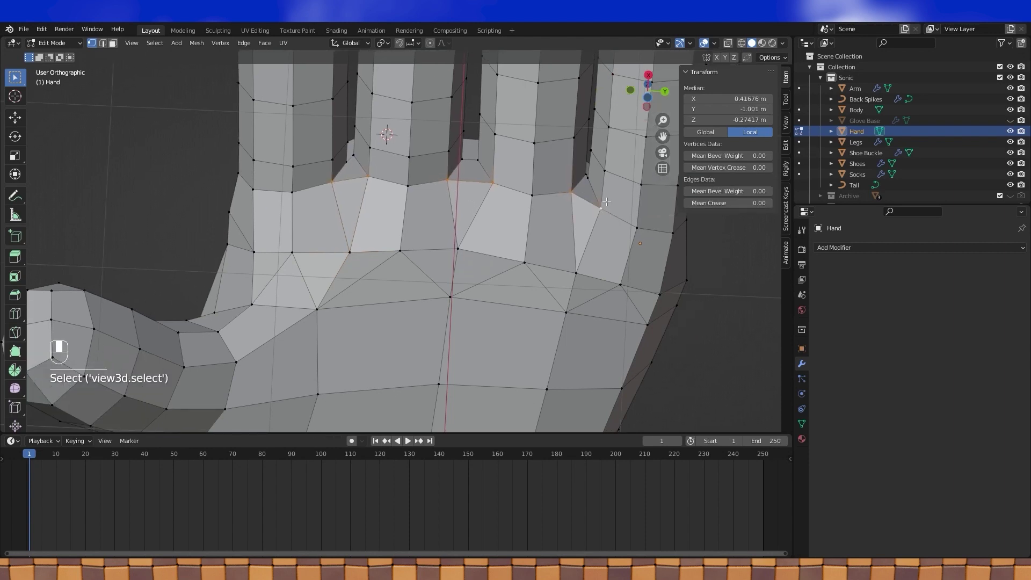
middle_drag(553, 197, 551, 170)
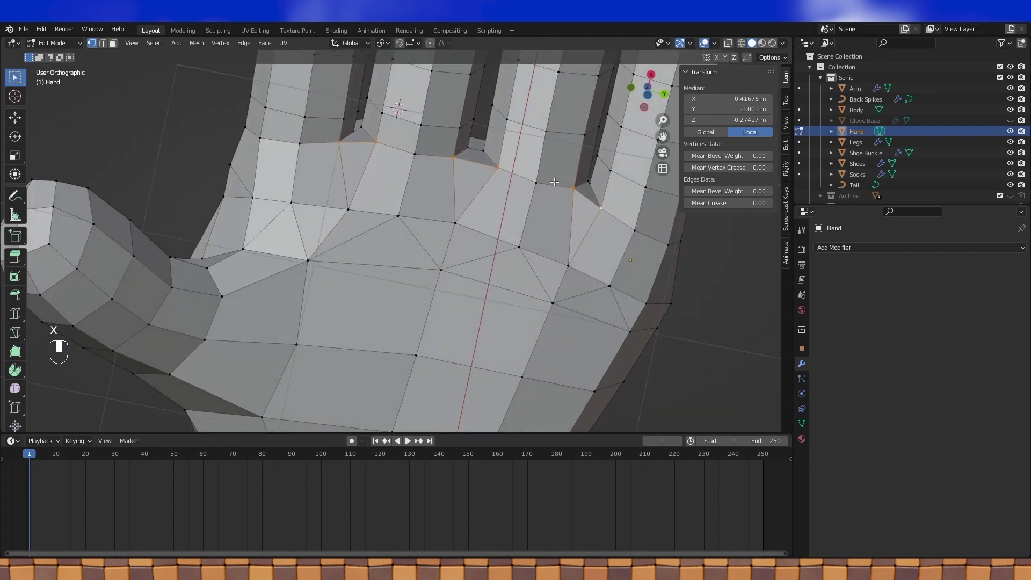
key(g)
key(x)
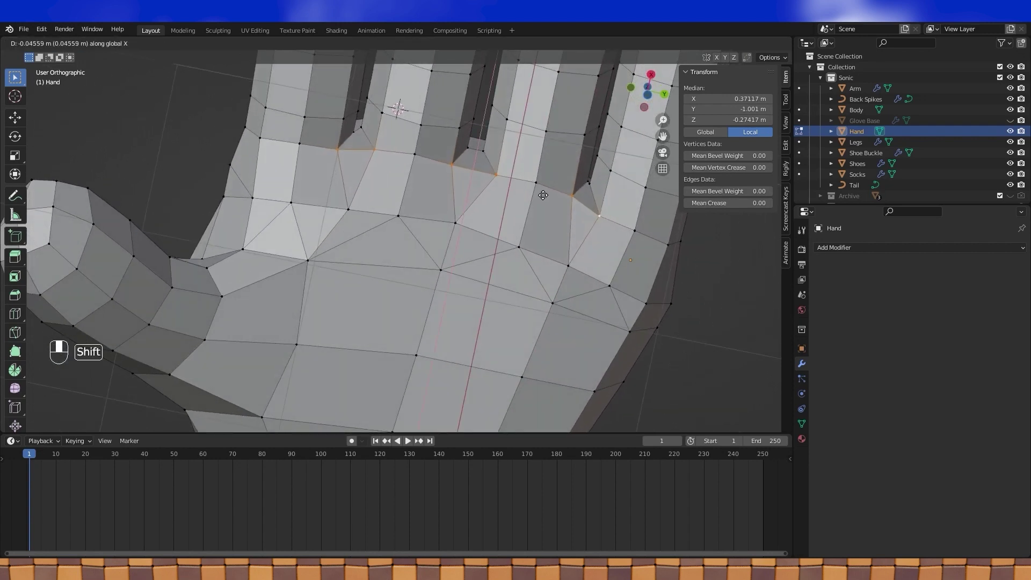
click(543, 195)
- Add a single centered loop cut around the base of the thumb
scroll(477, 253, down, 5)
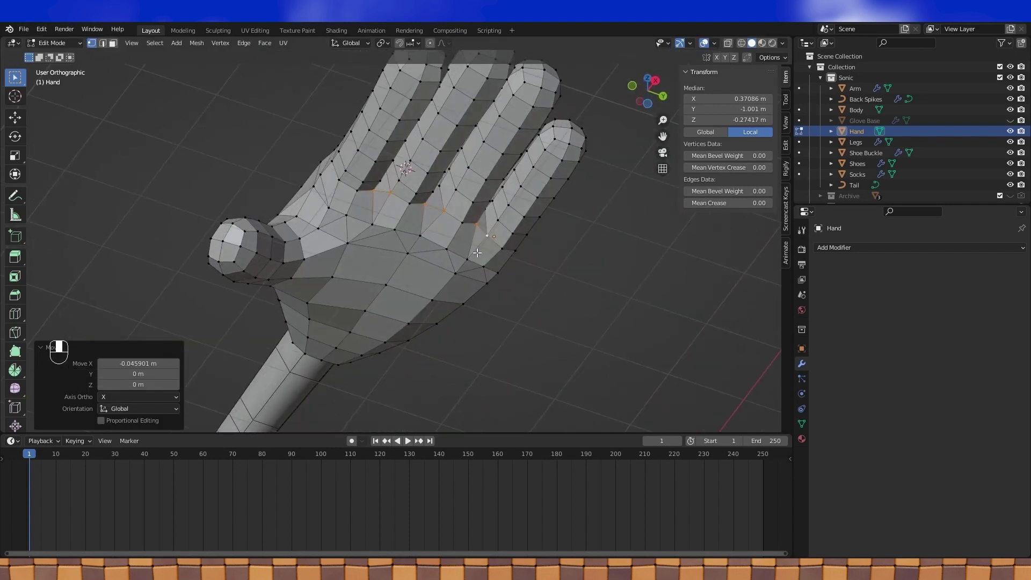
middle_drag(508, 286, 329, 206)
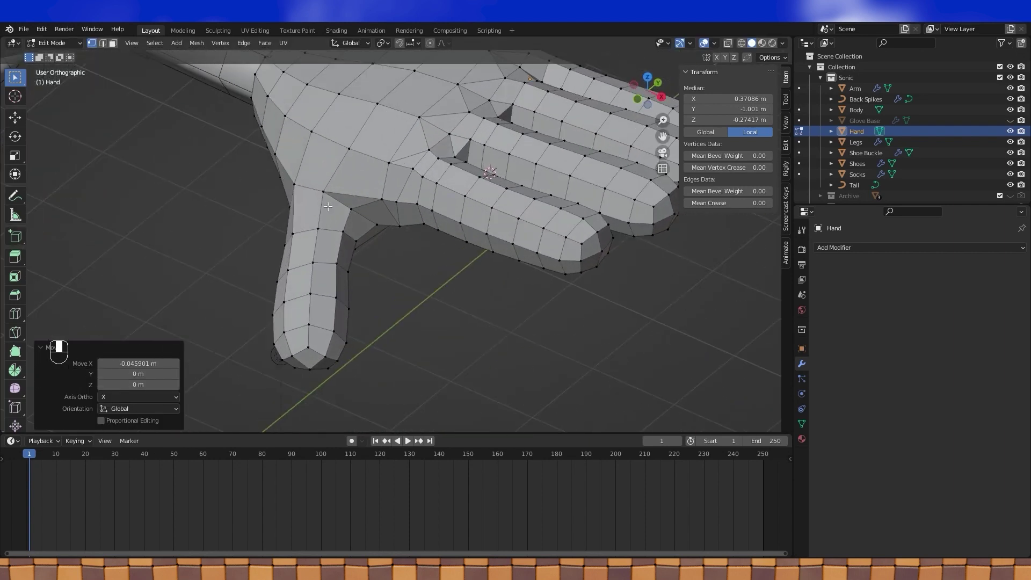
key(ctrl+r)
click(339, 214)
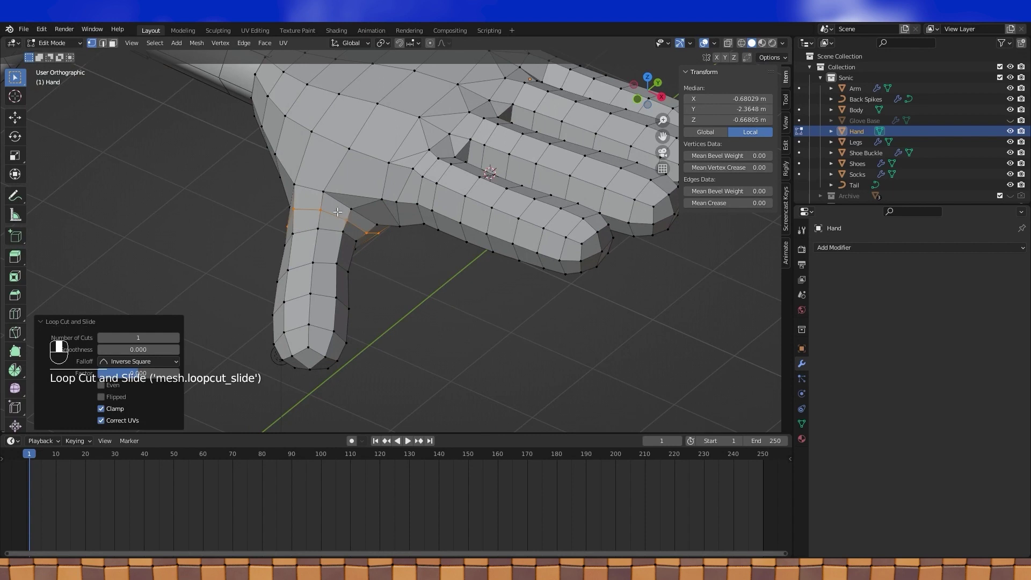
- Move the wrist-side vertex at the thumb's base about -0.07 m along global X with smooth proportional editing
middle_drag(333, 208, 422, 186)
scroll(381, 199, up, 3)
shift+click(396, 116)
middle_drag(530, 117, 375, 217)
click(741, 42)
middle_drag(607, 120, 561, 151)
mouse_move(487, 153)
shift+middle_down()
mouse_move(482, 173)
mouse_move(499, 178)
shift+middle_up()
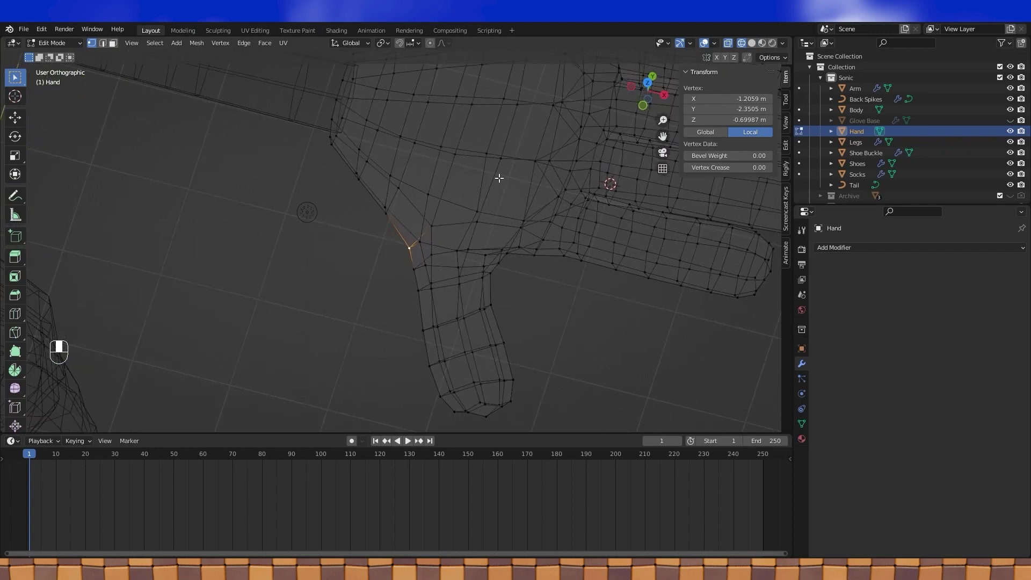
click(752, 43)
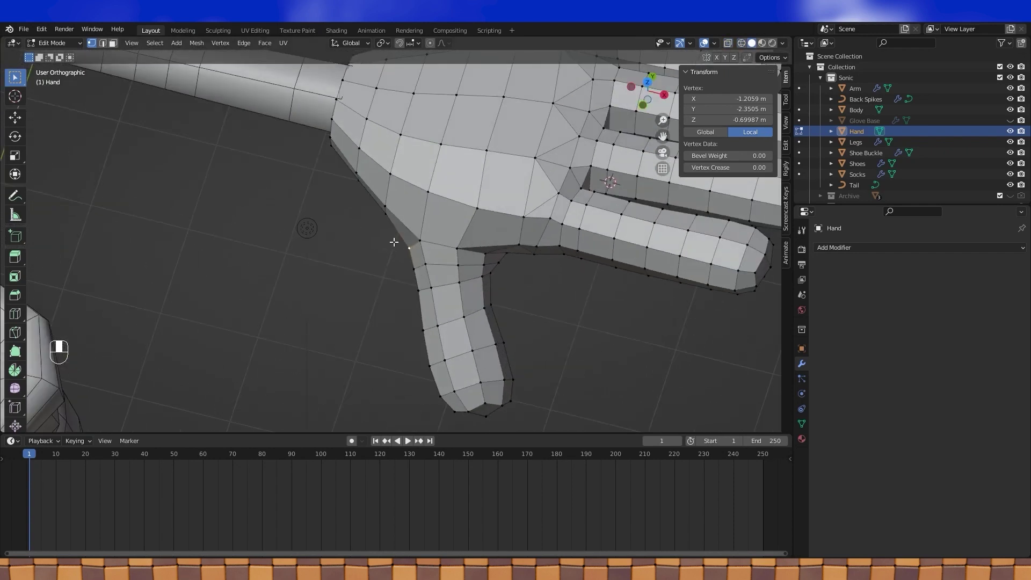
key(ctrl+z)
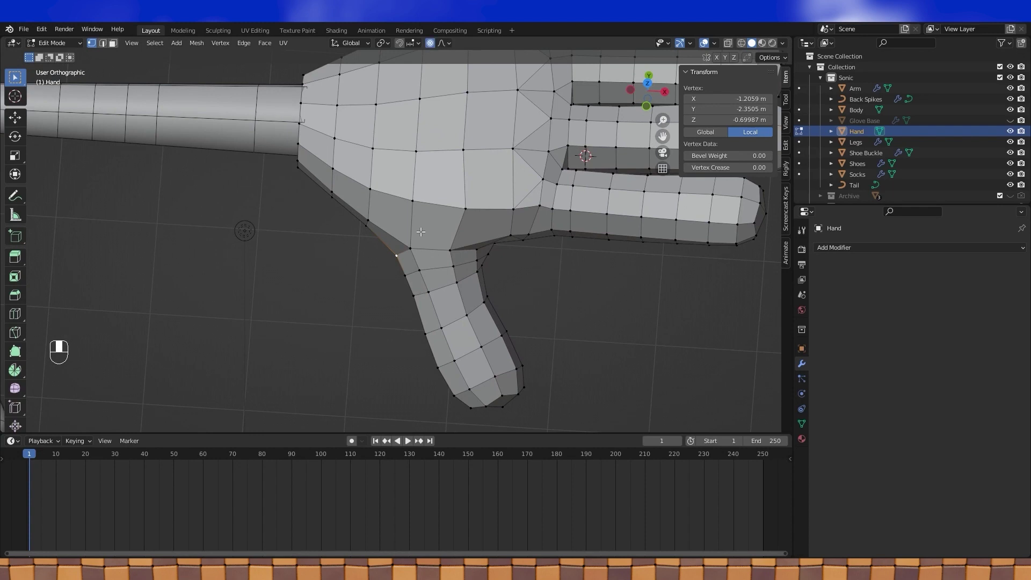
key(g)
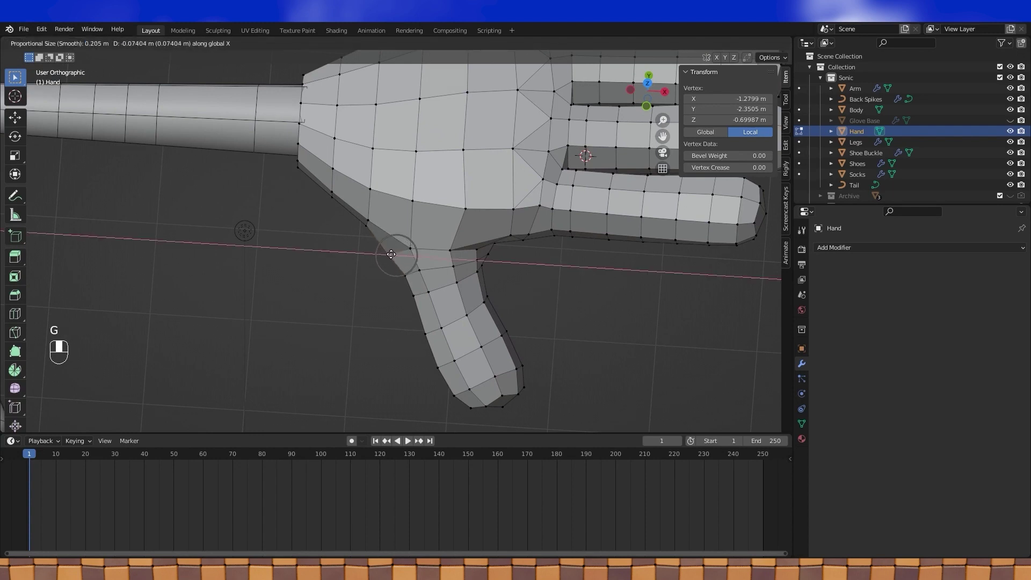
scroll(391, 253, down, 1)
click(391, 253)
- Edge-slide the edge behind the little finger's base on the hand's outer side toward the finger by a factor of about 0.3
scroll(391, 253, down, 2)
key(Tab)
middle_drag(391, 253, 452, 272)
shift+middle_drag(452, 271, 413, 229)
key(Tab)
middle_drag(486, 219, 456, 185)
middle_drag(455, 184, 364, 257)
shift+click(332, 280)
middle_drag(364, 257, 375, 188)
scroll(394, 207, up, 1)
scroll(391, 168, up, 1)
scroll(353, 186, up, 2)
middle_drag(375, 188, 372, 222)
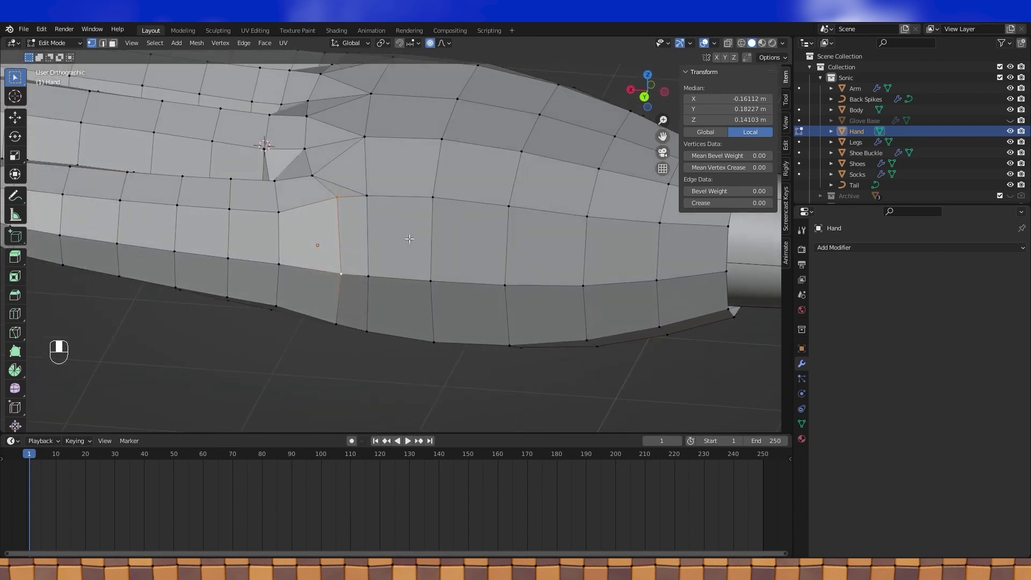
key(g)
right_click(414, 246)
key(g)
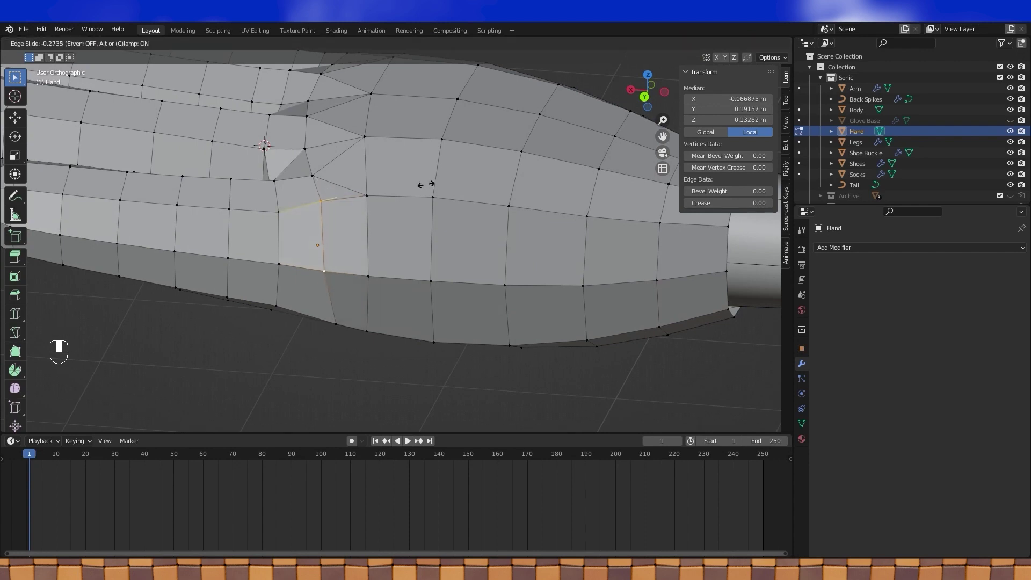
click(425, 184)
- In top view, move the thumb-side vertex near the index finger's base about 0.044 m in X and 0.026 m in Y
scroll(425, 184, down, 3)
middle_drag(351, 206, 405, 251)
key(Tab)
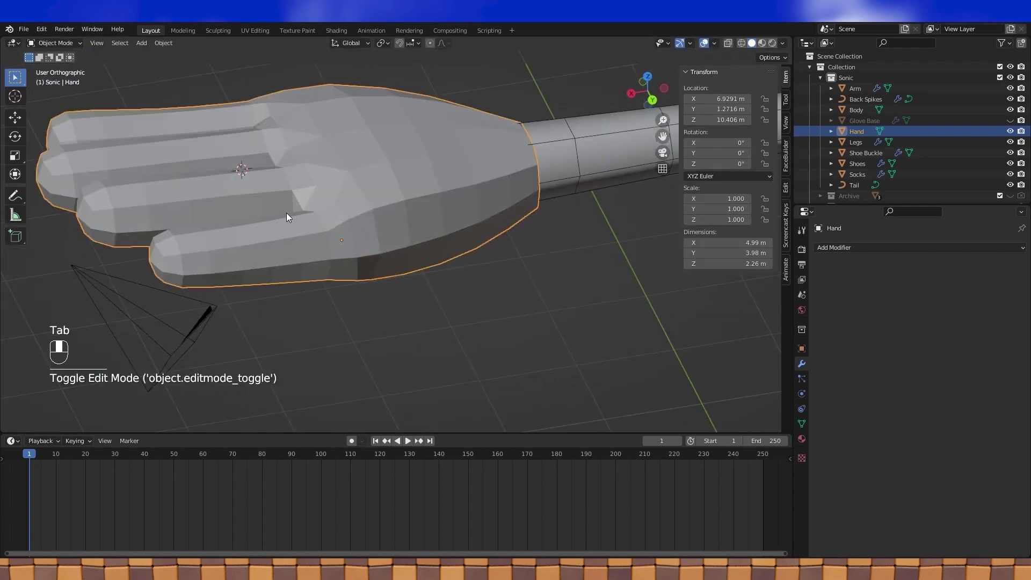
middle_drag(297, 213, 395, 272)
scroll(395, 270, down, 4)
key(Tab)
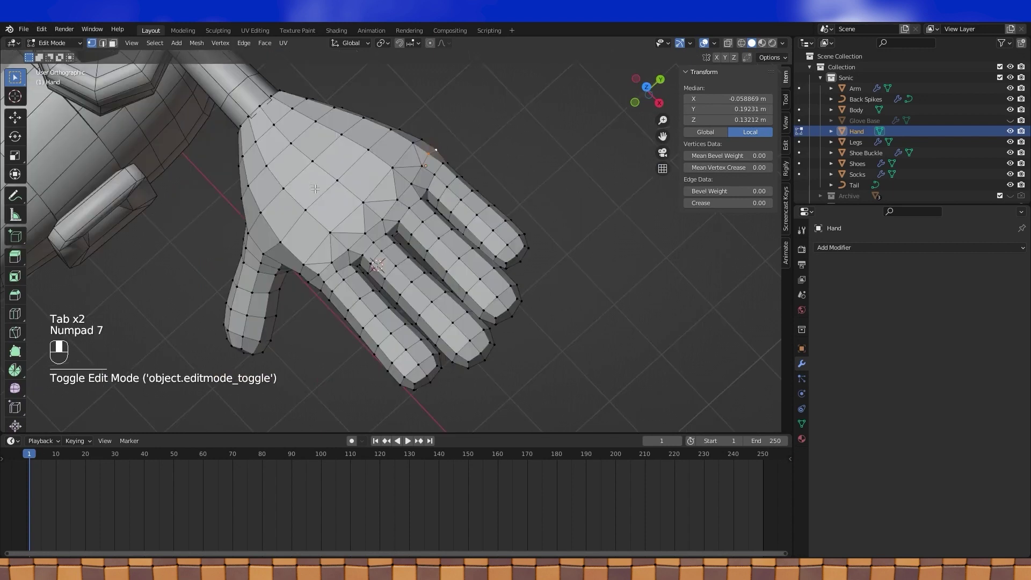
shift+middle_drag(378, 264, 379, 242)
scroll(378, 242, up, 3)
click(438, 220)
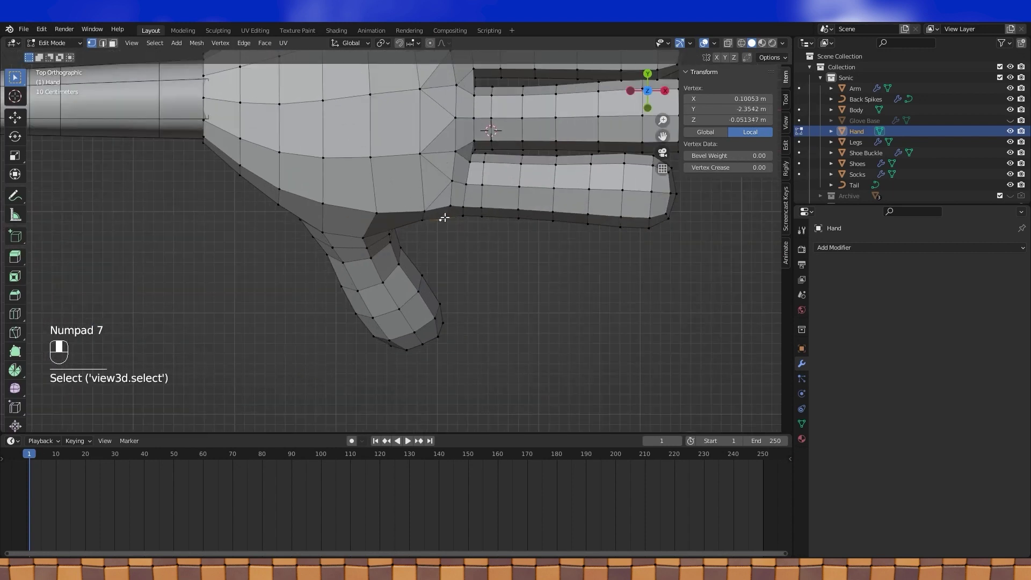
shift+middle_drag(438, 220, 392, 248)
scroll(380, 242, up, 2)
key(g)
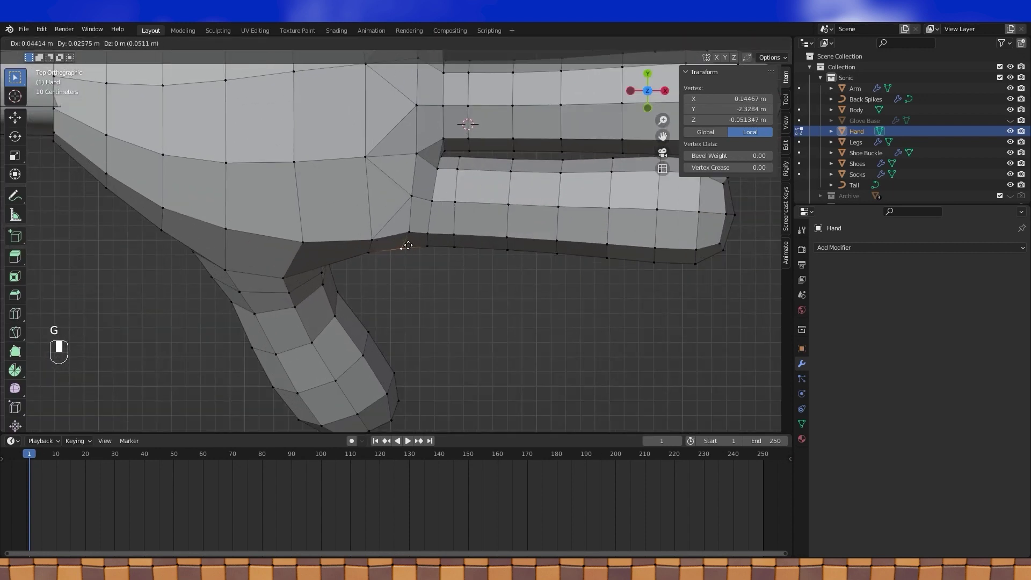
click(408, 245)
- Select the knuckle vertex behind the index finger and adjust its position in top view
mouse_move(408, 245)
middle_down()
mouse_move(445, 231)
mouse_move(410, 243)
middle_up()
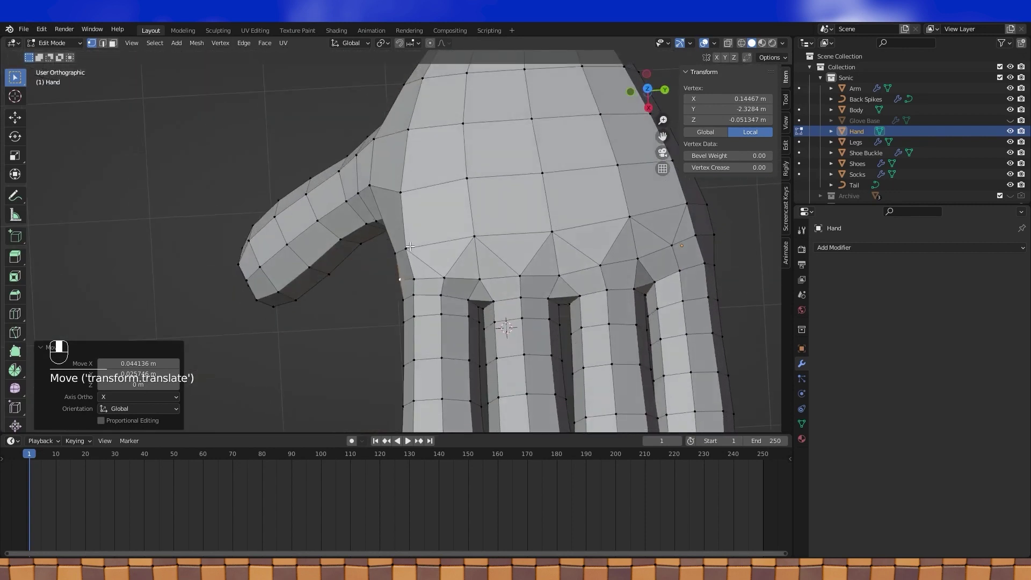
click(493, 277)
key(KP_7)
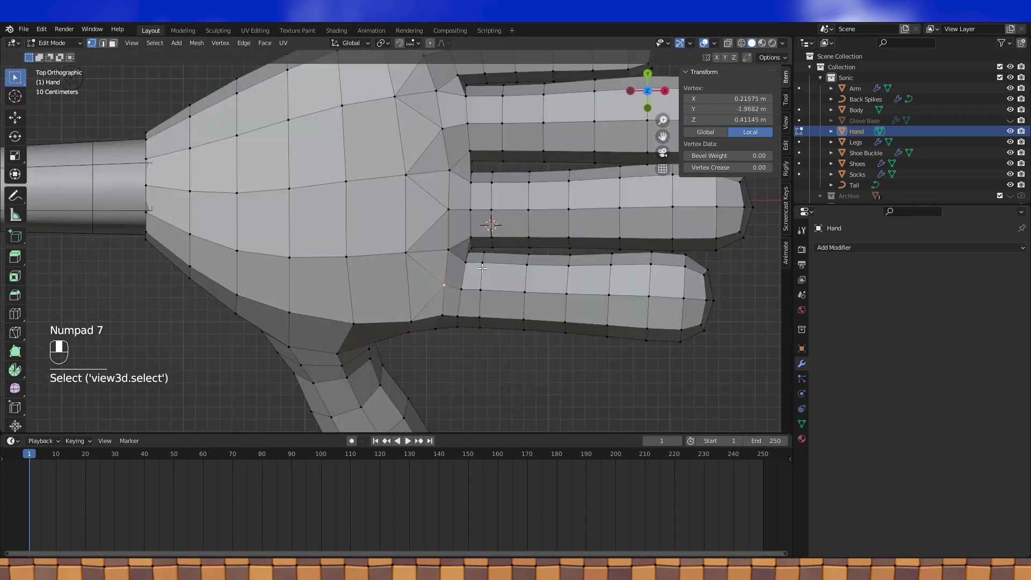
key(g)
key(g)
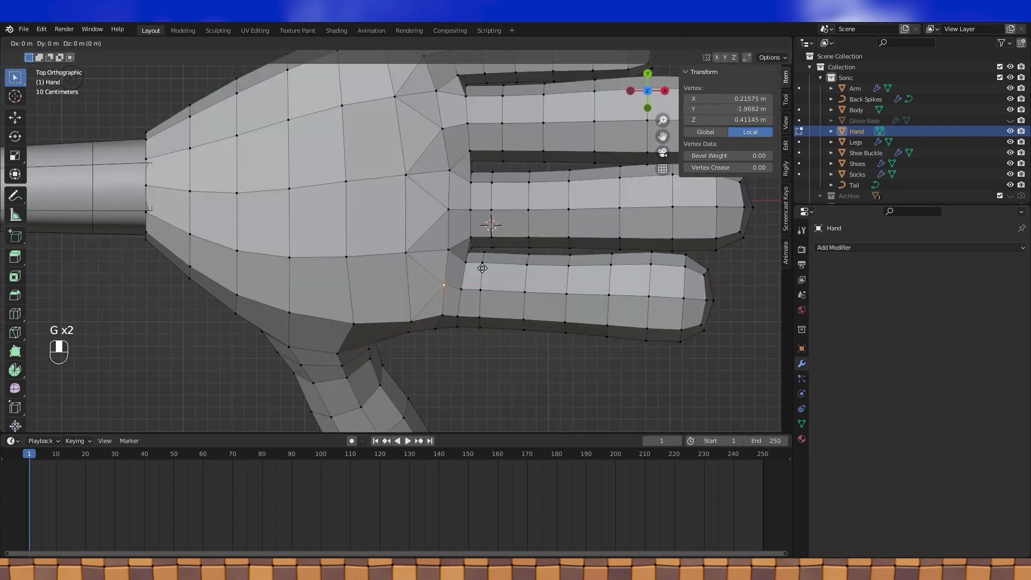
click(482, 271)
- Examine the shape of the hand and finger bases in both Object Mode and Edit Mode
key(Tab)
scroll(483, 263, down, 5)
middle_drag(482, 263, 385, 221)
key(Tab)
scroll(432, 204, up, 4)
key(Tab)
key(Tab)
scroll(357, 304, down, 2)
scroll(385, 221, up, 2)
scroll(475, 199, up, 3)
- Slide the selected knuckle vertex along its adjoining edge to refine the finger base
middle_drag(475, 198, 465, 305)
key(g)
key(g)
click(493, 217)
- Apply Shade Smooth to the whole Hand mesh and return to Object Mode
key(Tab)
key(Tab)
key(a)
scroll(463, 301, down, 3)
middle_drag(411, 250, 444, 329)
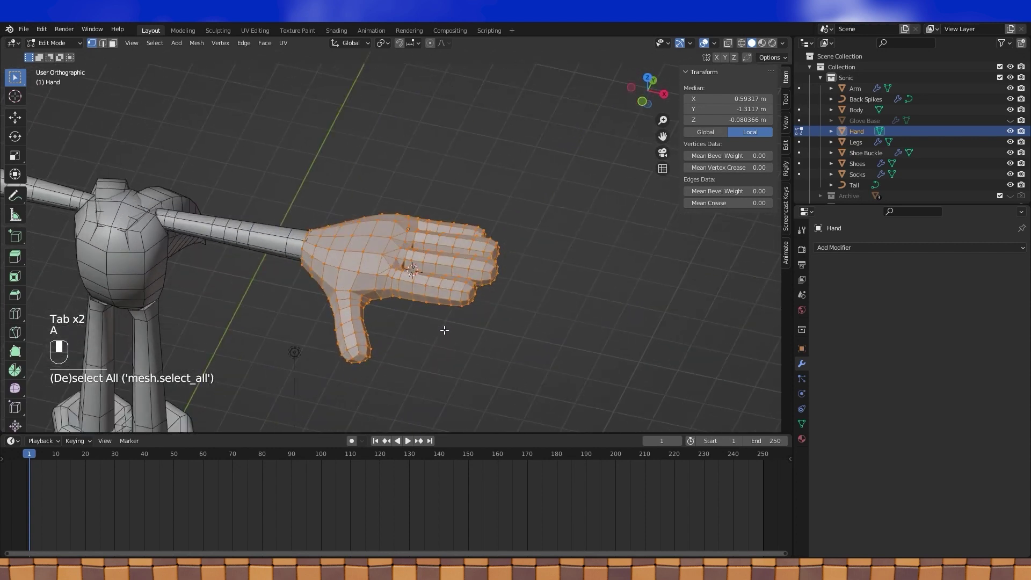
scroll(458, 272, down, 1)
click(265, 43)
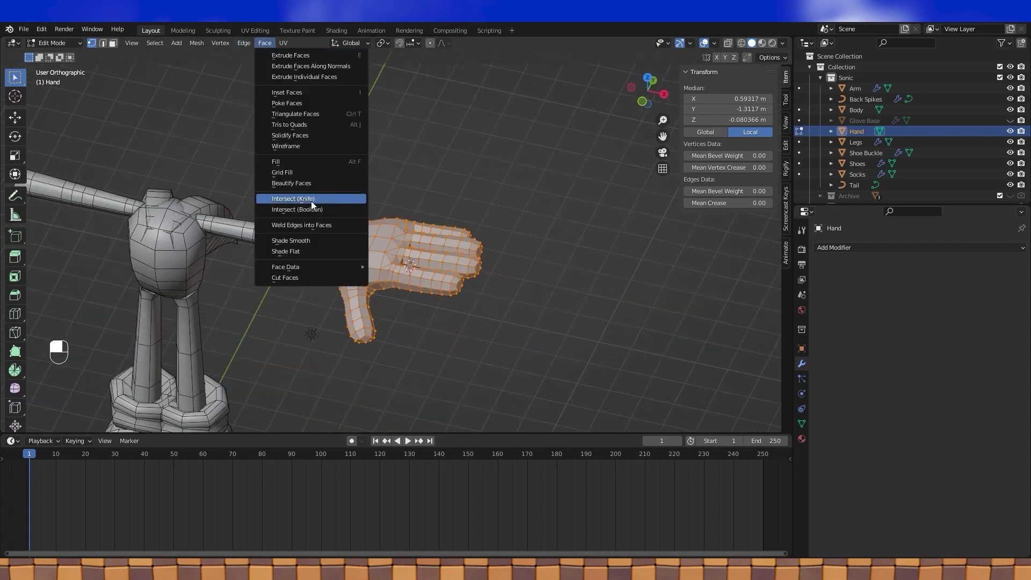
shift+click(299, 240)
middle_drag(385, 186, 460, 168)
key(Tab)
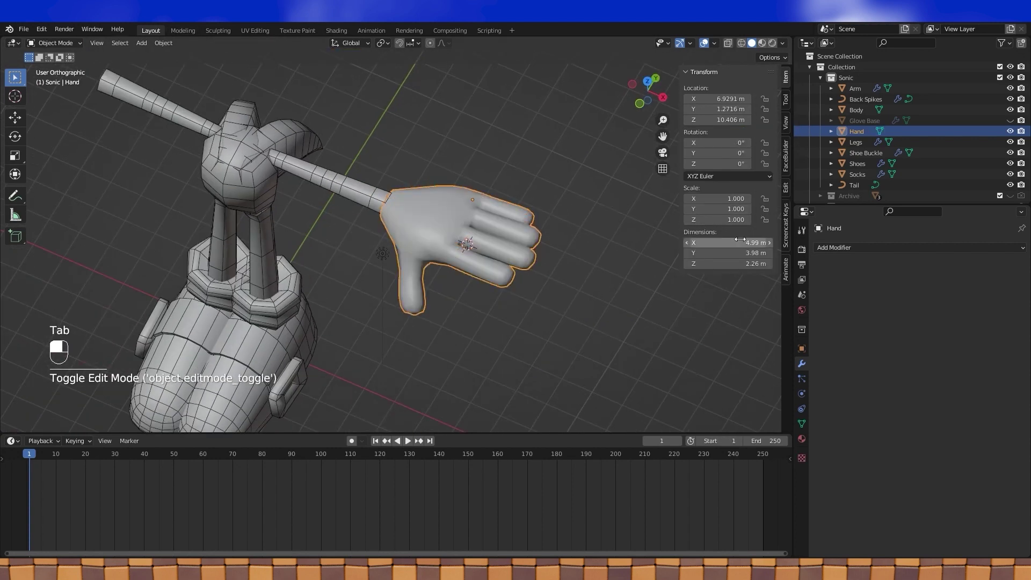
- Add a Mirror modifier to the Hand on the X axis, using Body as the mirror object
click(863, 246)
click(817, 382)
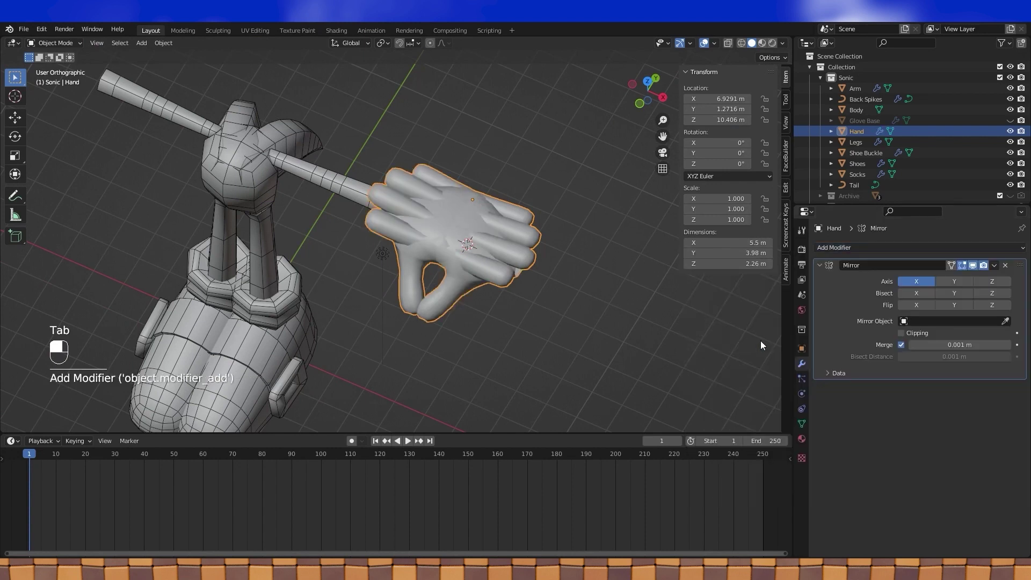
scroll(516, 231, down, 2)
middle_drag(515, 231, 486, 216)
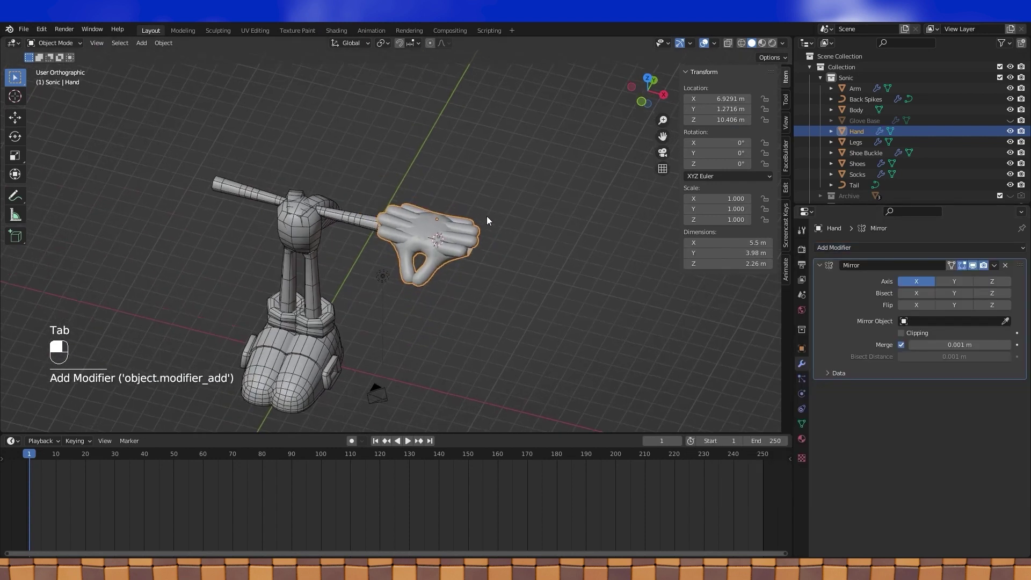
click(302, 236)
middle_drag(414, 192, 514, 170)
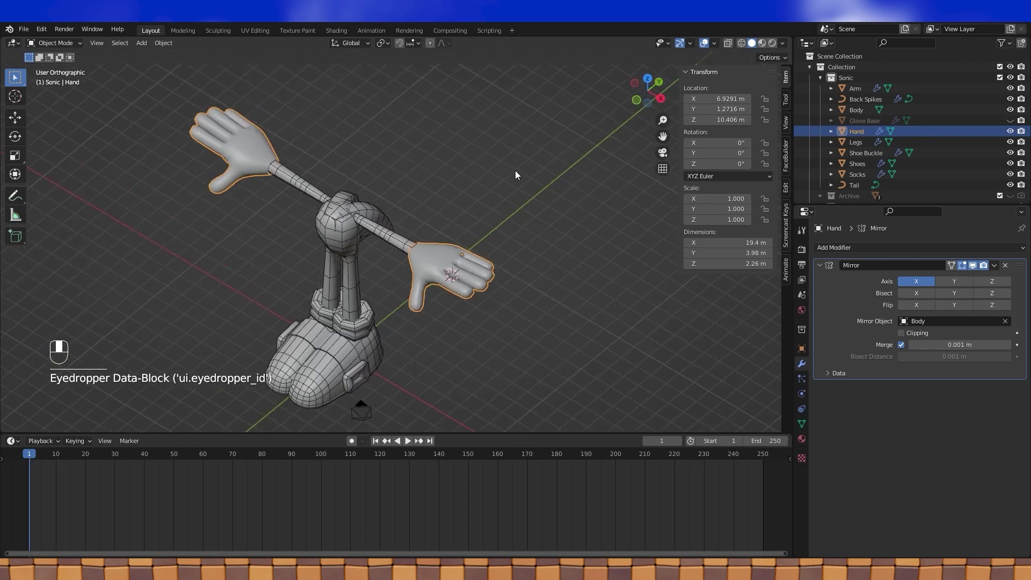
- Unhide the Glove Base and switch the viewport to Material Preview shading
click(471, 198)
scroll(472, 176, up, 3)
middle_drag(472, 198, 500, 156)
click(1010, 119)
click(511, 200)
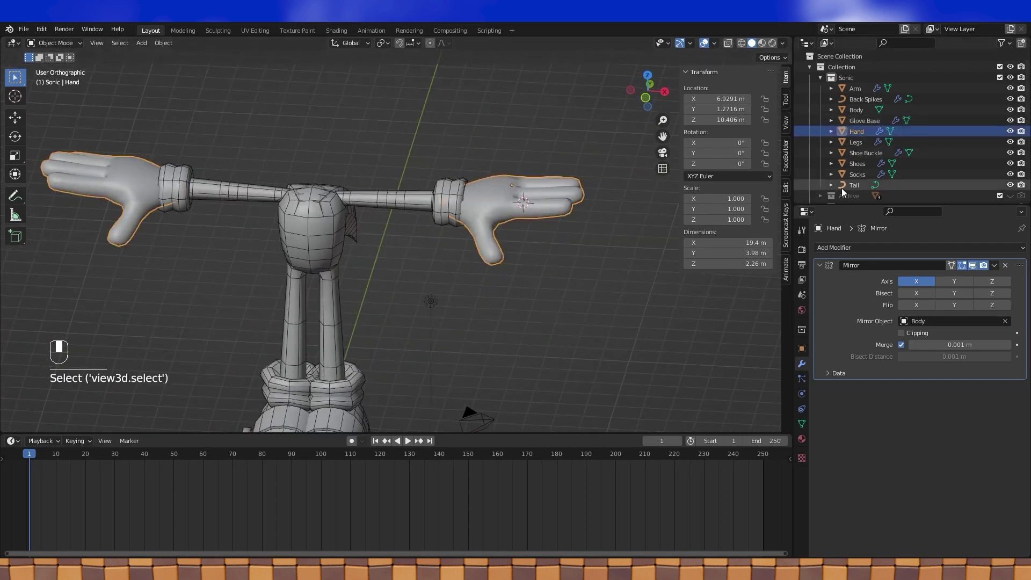
key(z)
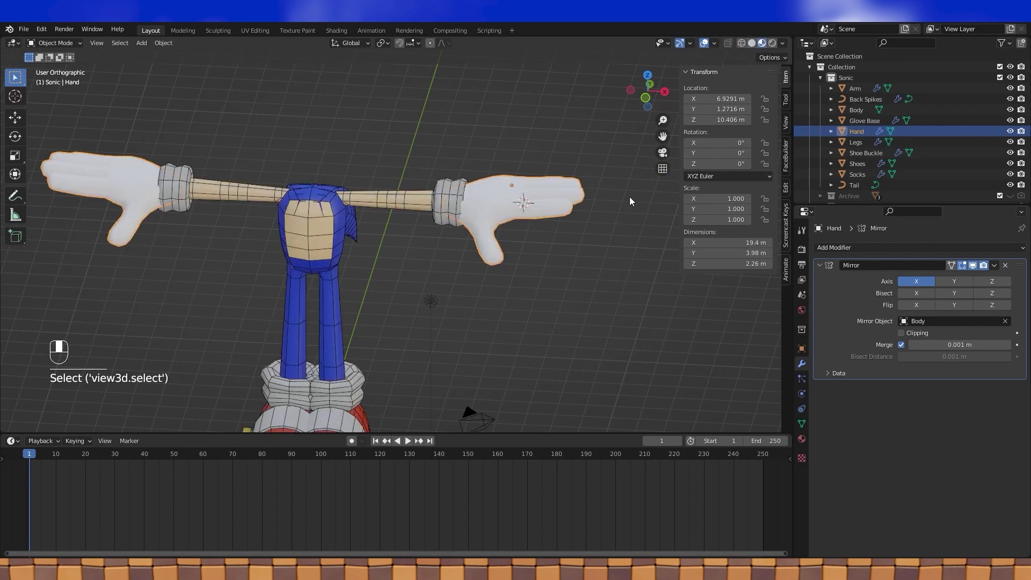
middle_drag(591, 192, 571, 191)
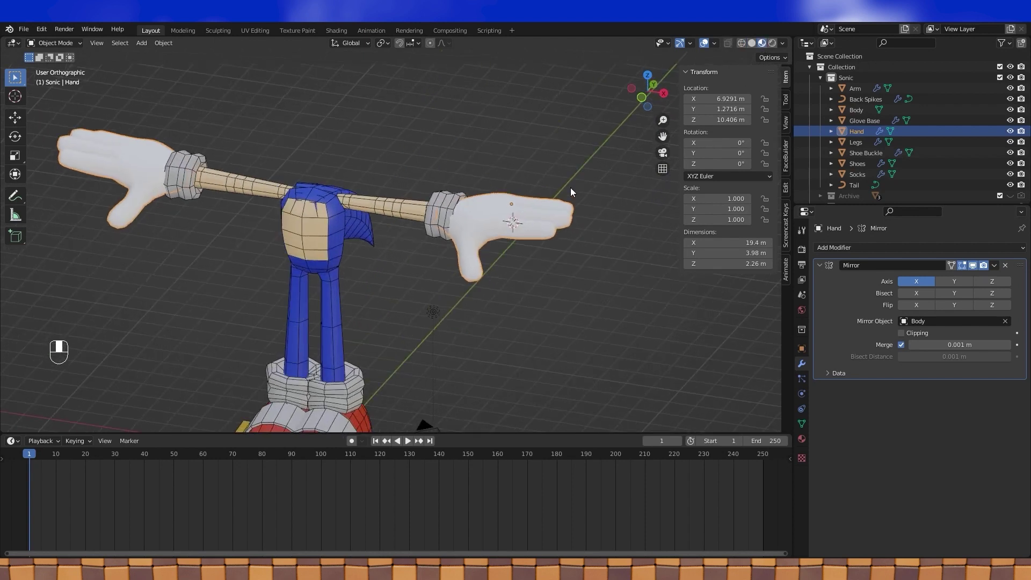
- Save the file and assign the existing light Grey material to the Hand
click(24, 30)
click(39, 102)
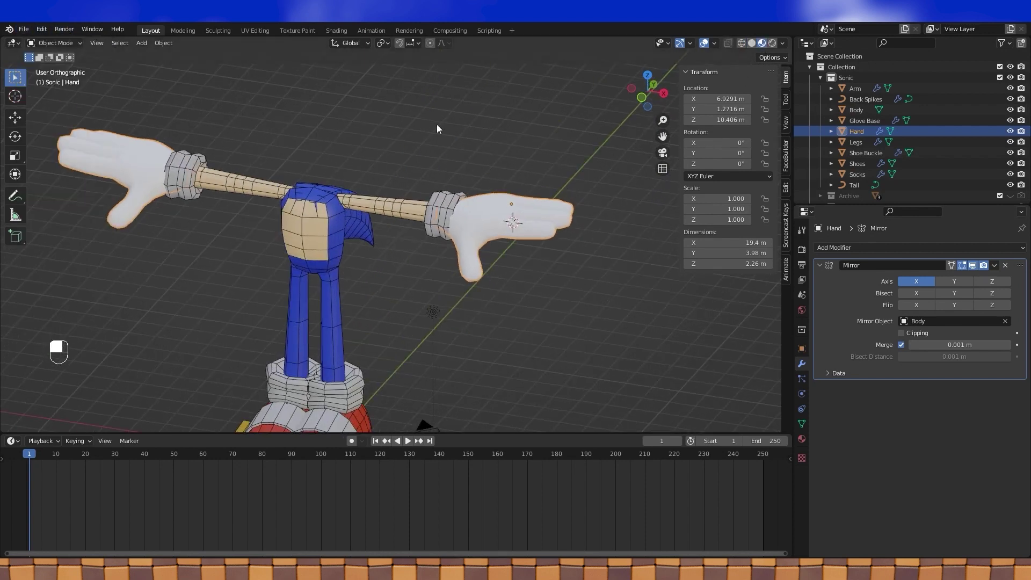
click(801, 439)
click(827, 295)
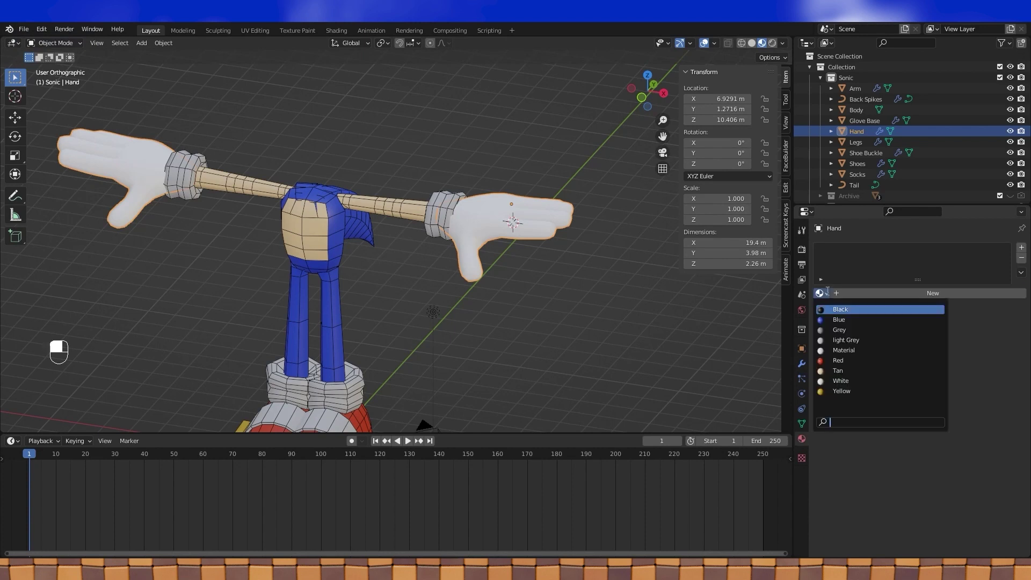
click(840, 338)
click(492, 124)
middle_drag(492, 121, 451, 141)
scroll(508, 172, up, 1)
scroll(450, 144, up, 3)
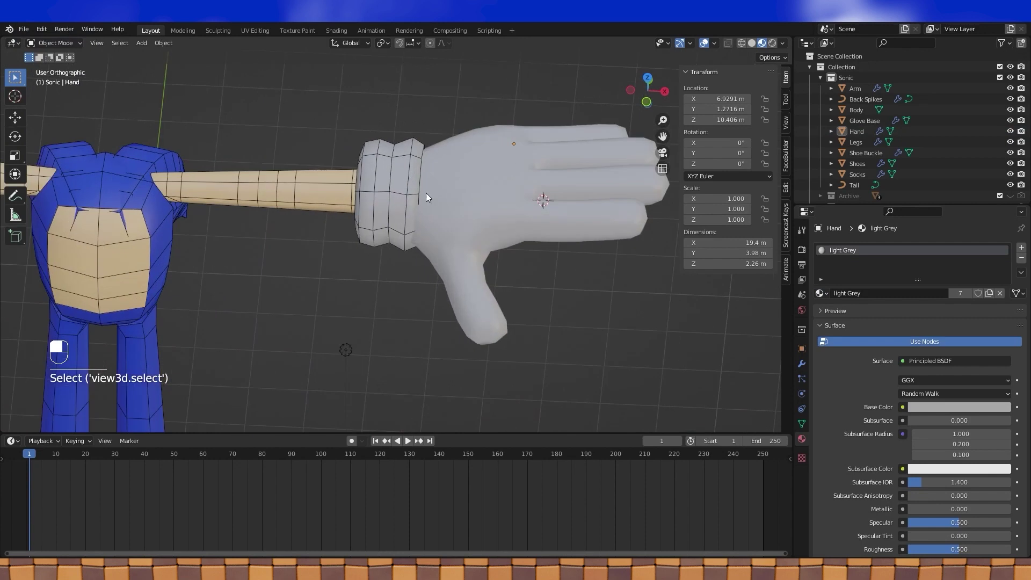
- In front view, move the Glove Base's front-centre rim vertex about 0.27 m toward the arm along X with proportional editing
click(417, 212)
key(Tab)
middle_drag(417, 222, 418, 201)
shift+click(411, 204)
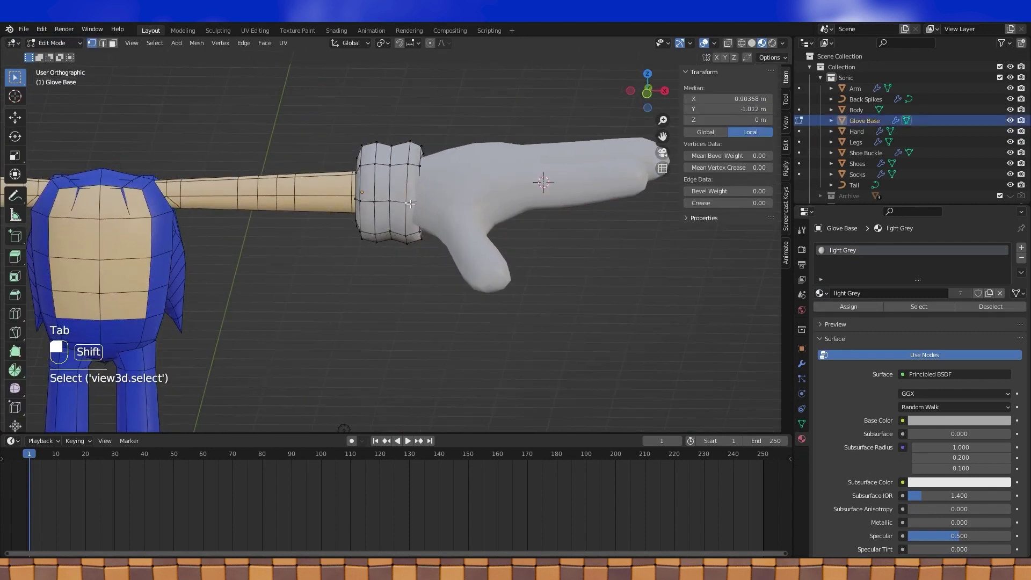
key(KP_1)
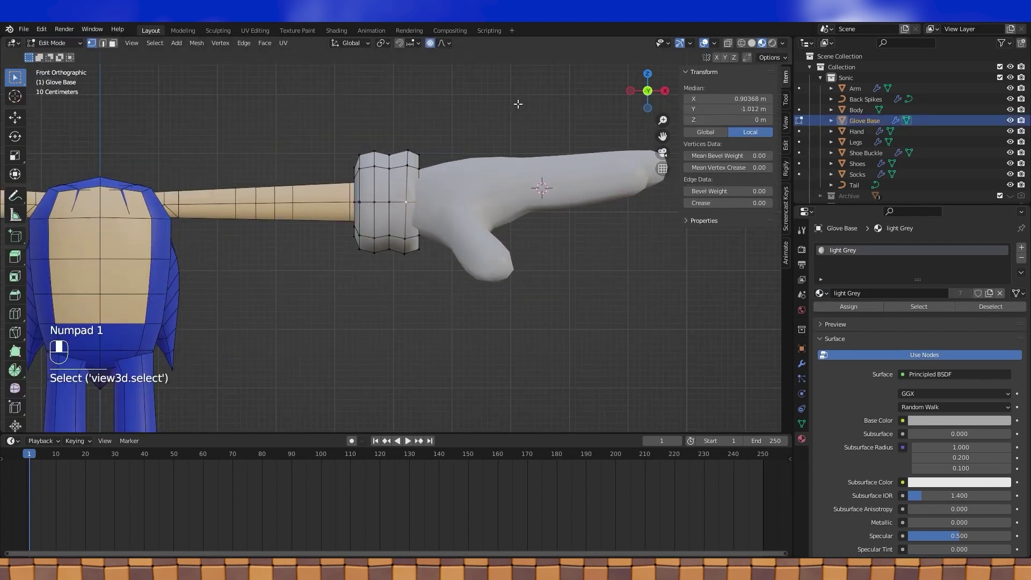
scroll(571, 175, up, 3)
key(g)
key(g)
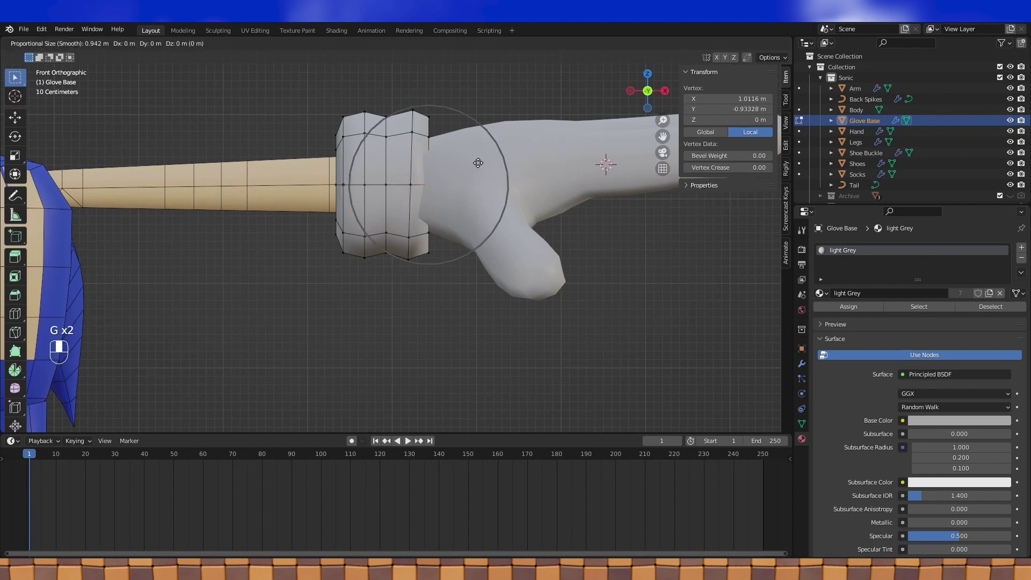
scroll(462, 166, down, 5)
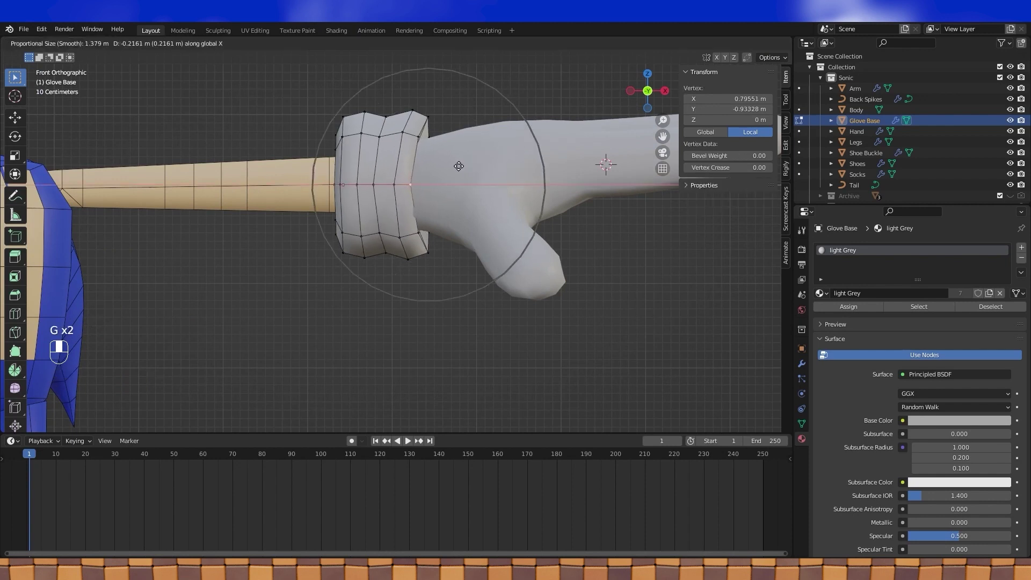
click(455, 167)
key(Tab)
- Move two vertices on the cuff's back side about 0.12 m in Y and -0.065 m in Z, locking X, with proportional editing
middle_drag(454, 166, 185, 197)
click(463, 148)
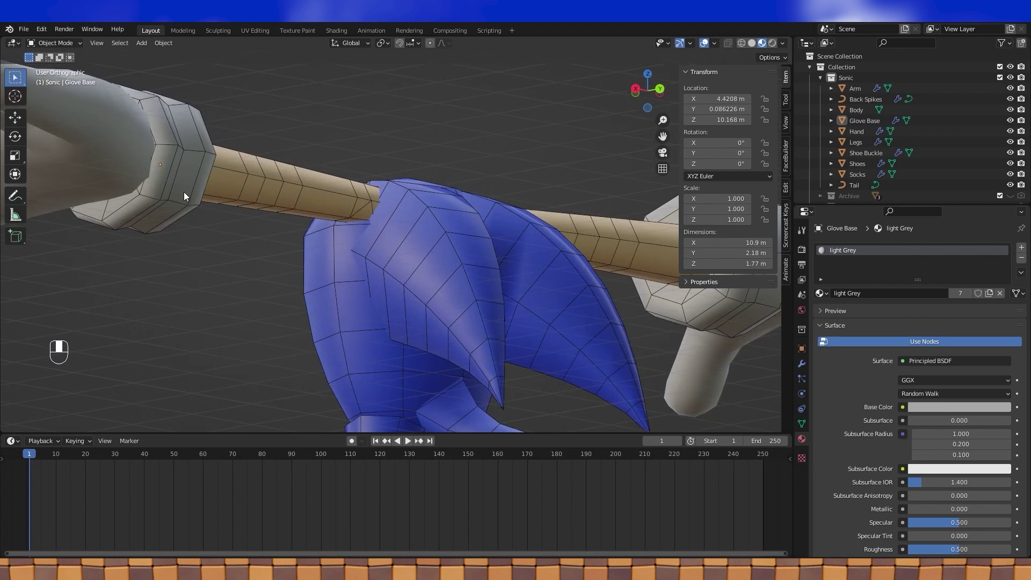
key(Tab)
key(Tab)
click(154, 195)
key(Tab)
shift+click(153, 196)
middle_drag(153, 197, 327, 204)
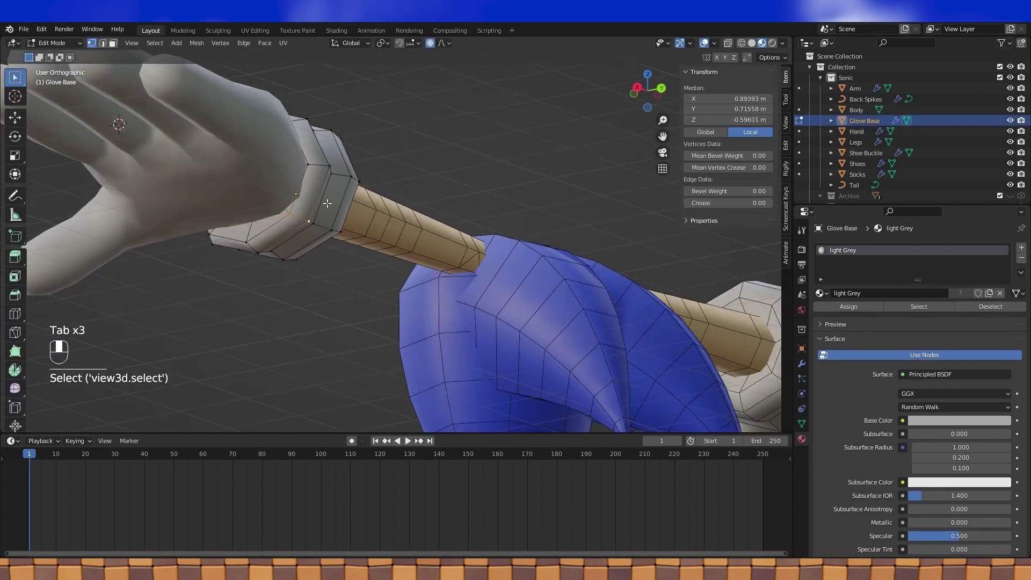
key(g)
key(shift+x)
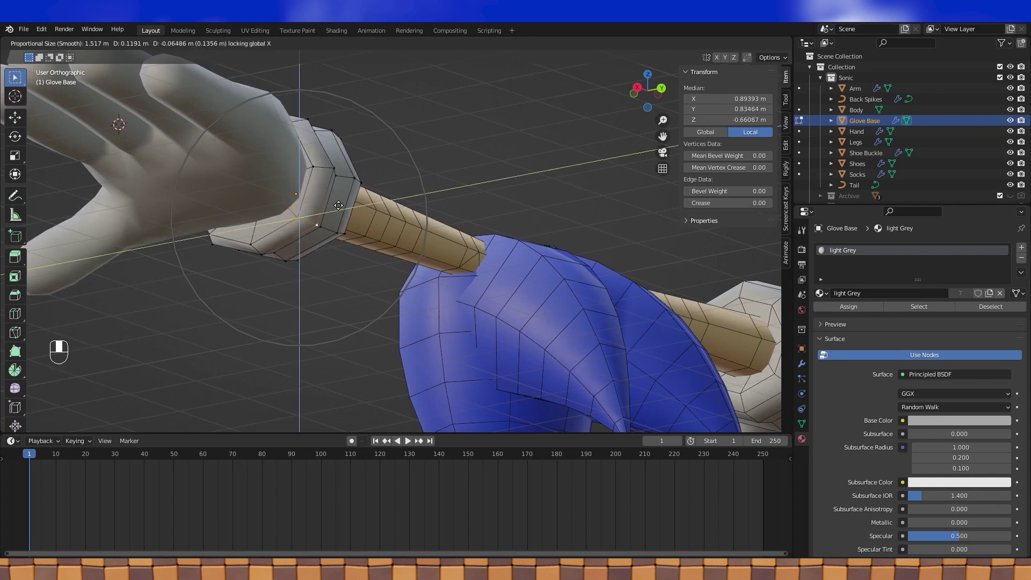
click(338, 205)
key(Tab)
- Turn off the wireframe viewport display of the Glove Base
scroll(339, 205, down, 4)
middle_drag(338, 205, 401, 170)
click(340, 202)
click(451, 198)
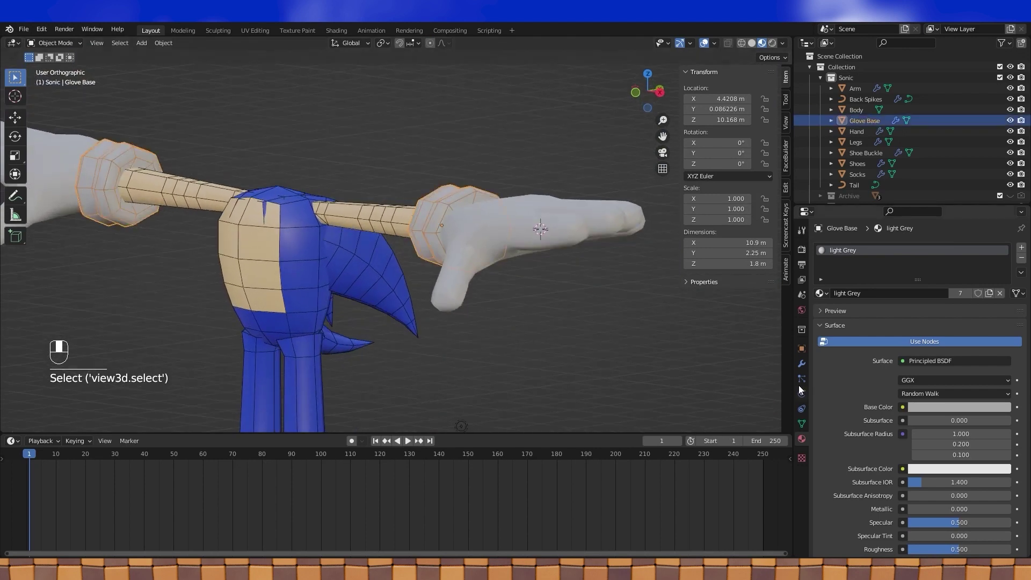
click(801, 364)
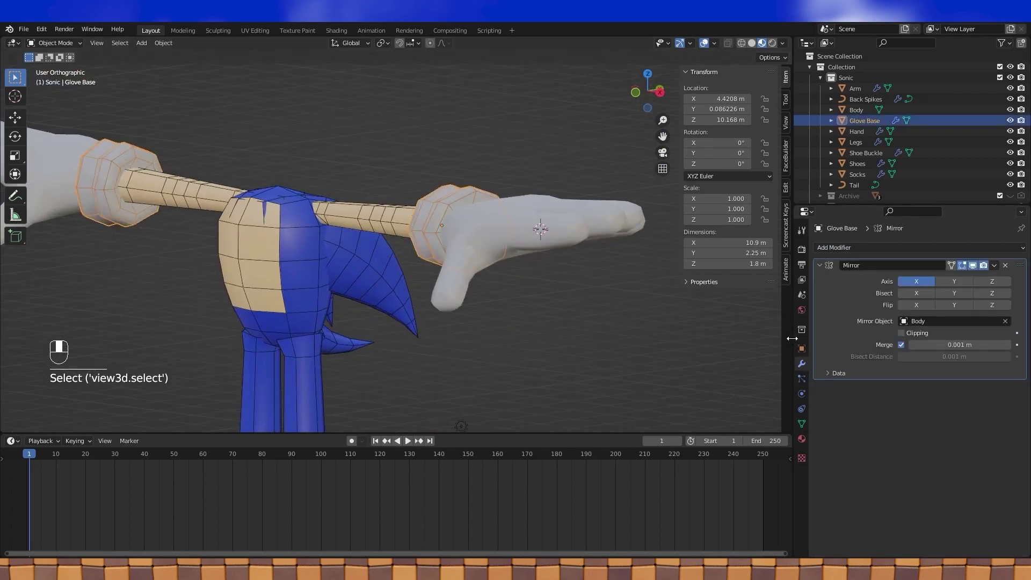
click(802, 349)
scroll(874, 360, down, 3)
click(607, 322)
- In front view, move the cuff rim vertices above and below the centre row about 0.018 m toward the arm along X
middle_drag(518, 290, 481, 276)
scroll(558, 266, up, 2)
key(KP_1)
scroll(437, 286, up, 4)
key(Tab)
click(477, 265)
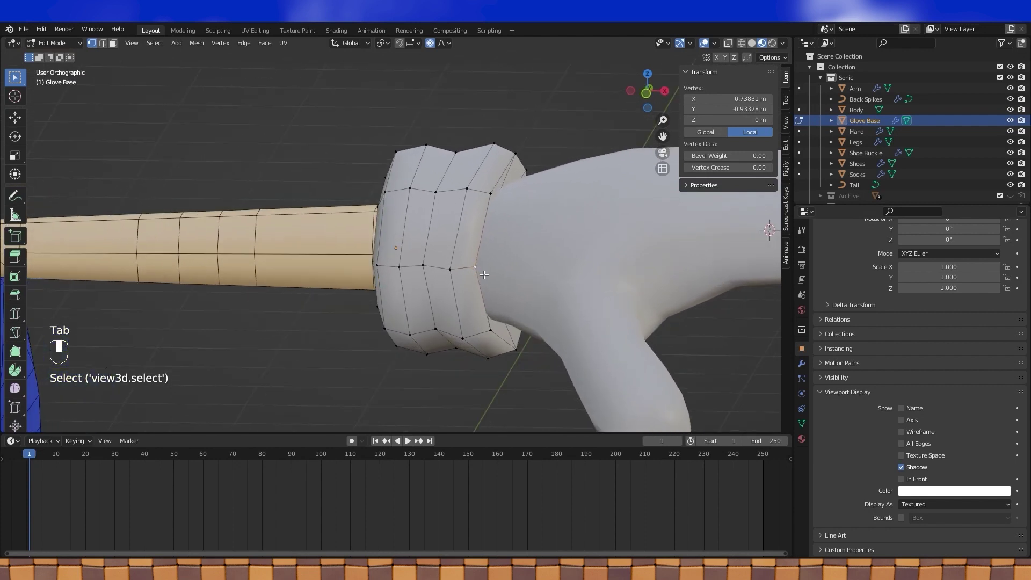
key(KP_1)
shift+click(452, 266)
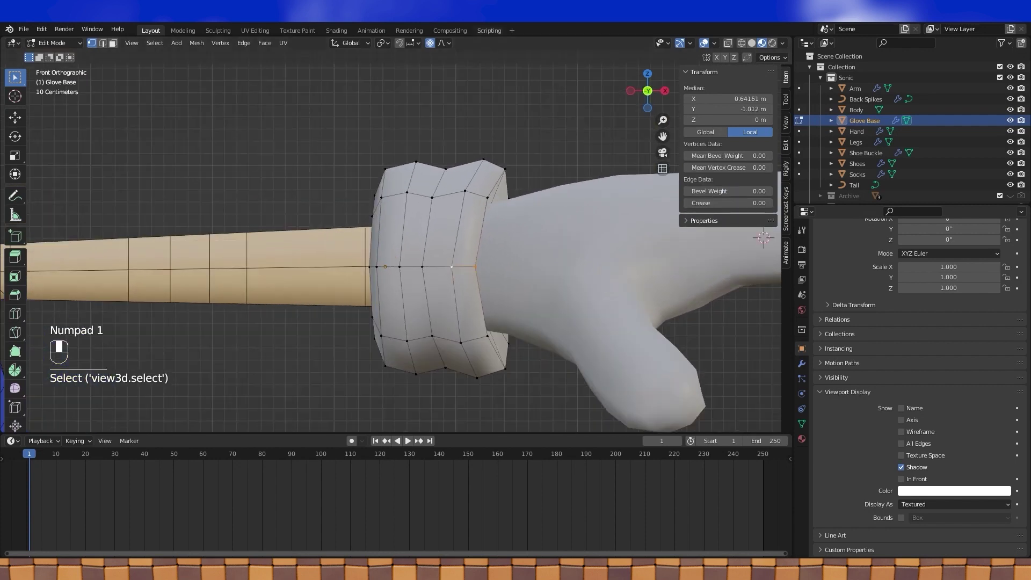
click(487, 197)
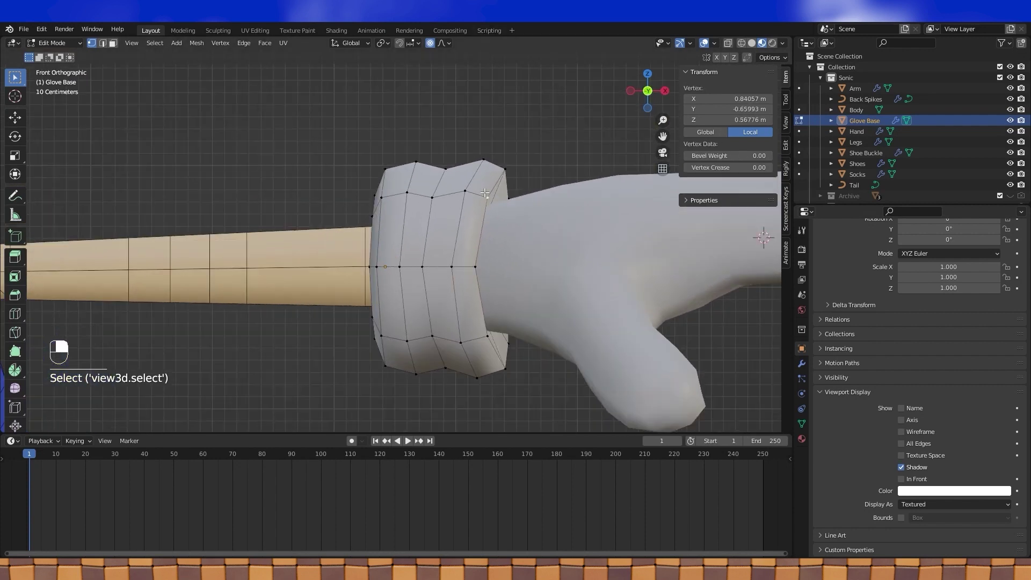
shift+click(465, 191)
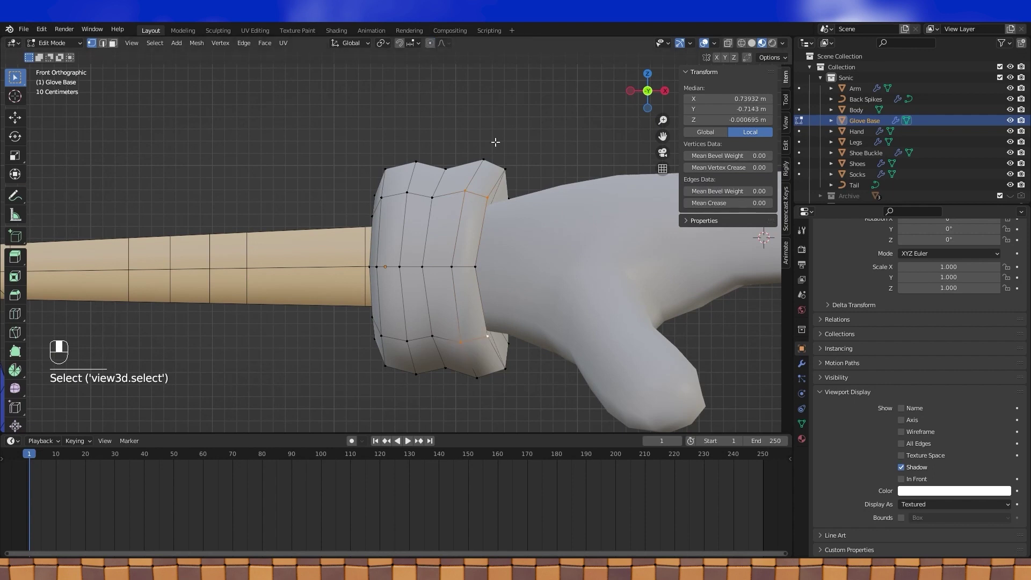
key(g)
key(g)
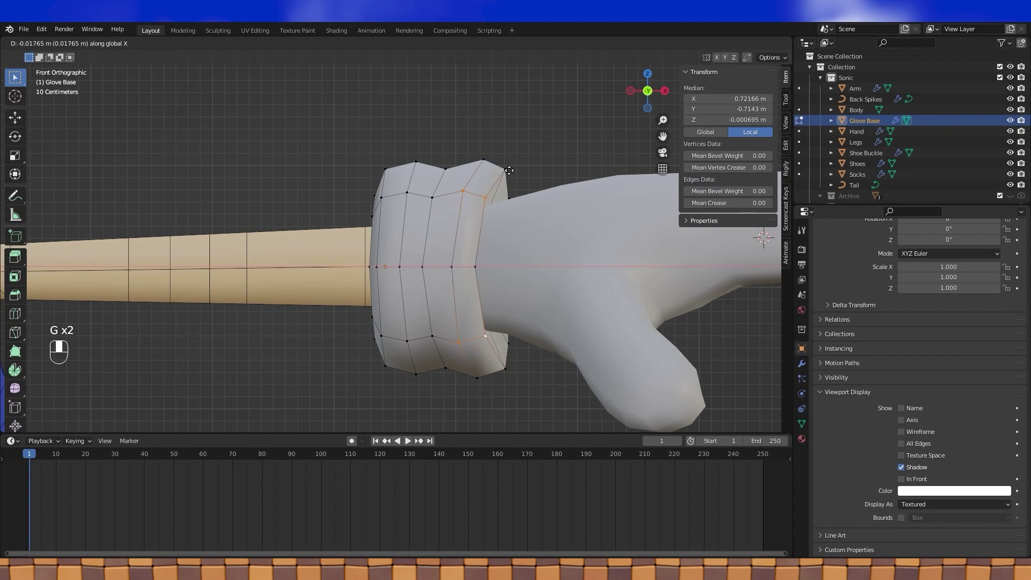
click(508, 170)
- Adjust the positions of the upper and lower corner vertices on the cuff's hand-side rim, then leave Edit Mode
click(512, 169)
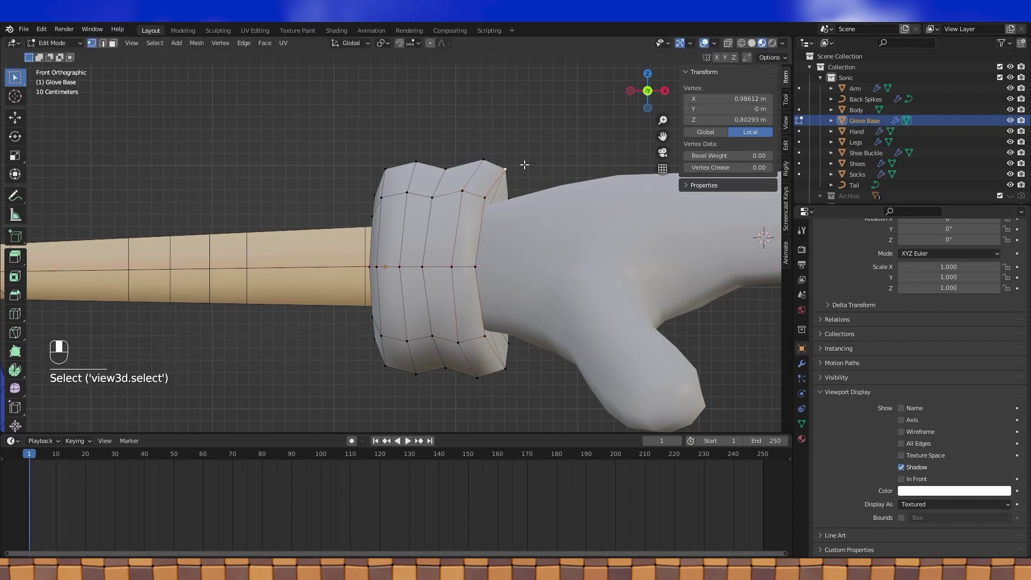
key(g)
click(521, 164)
click(505, 362)
key(g)
click(528, 364)
key(Tab)
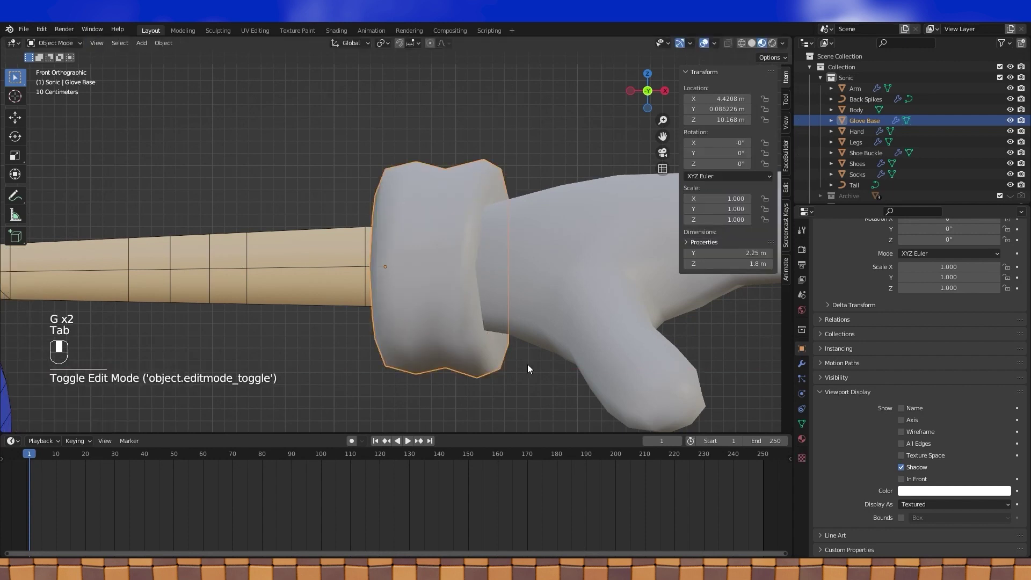
- Enable wireframe viewport display for both the Glove Base and the Hand
scroll(524, 359, down, 2)
click(542, 156)
scroll(542, 157, down, 3)
middle_drag(536, 164, 421, 205)
click(424, 249)
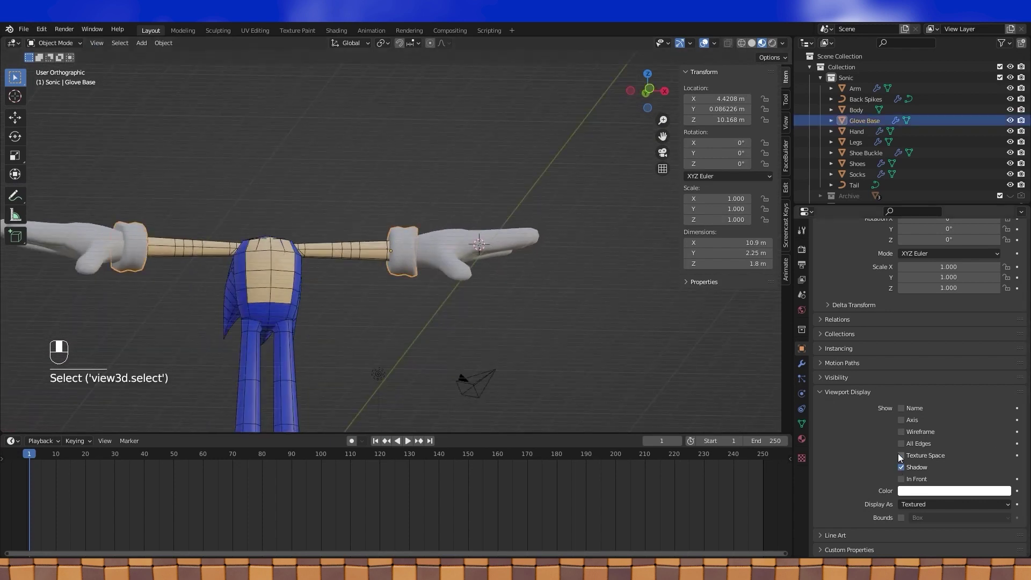
click(442, 238)
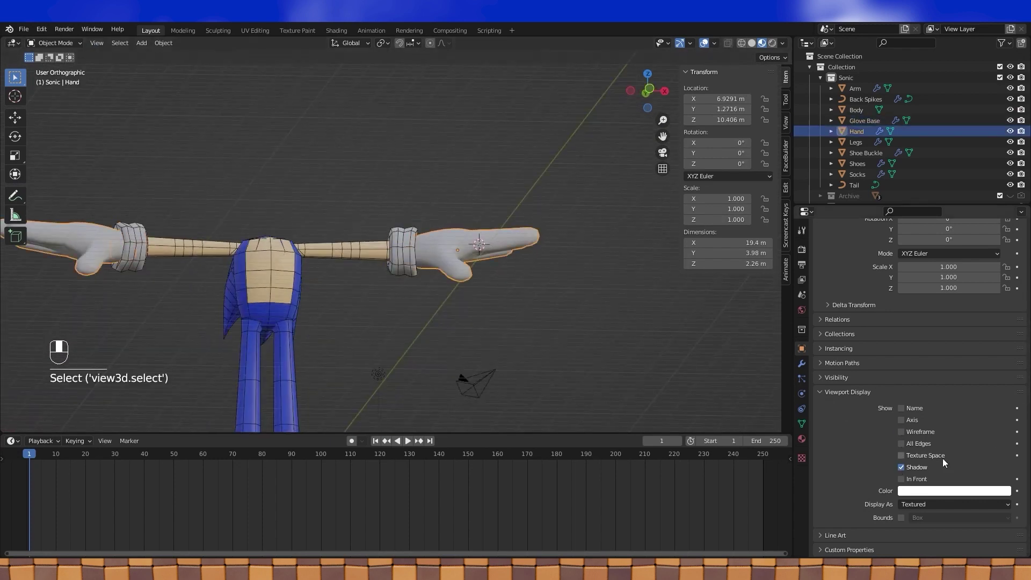
click(901, 432)
click(569, 322)
middle_drag(569, 322, 526, 290)
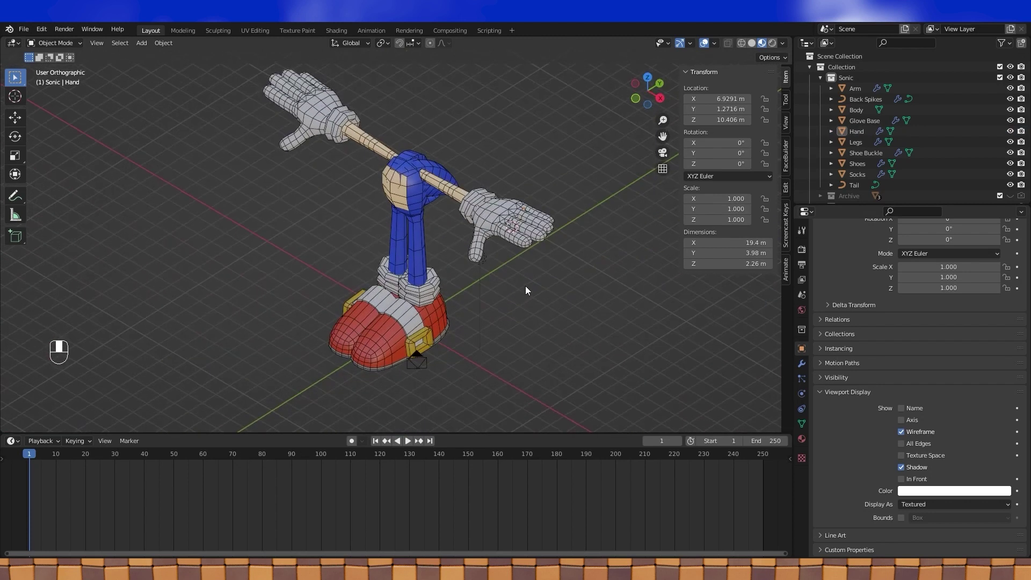
- Snap the 3D cursor to the world origin
key(shift+s)
click(429, 350)
middle_drag(453, 331, 525, 296)
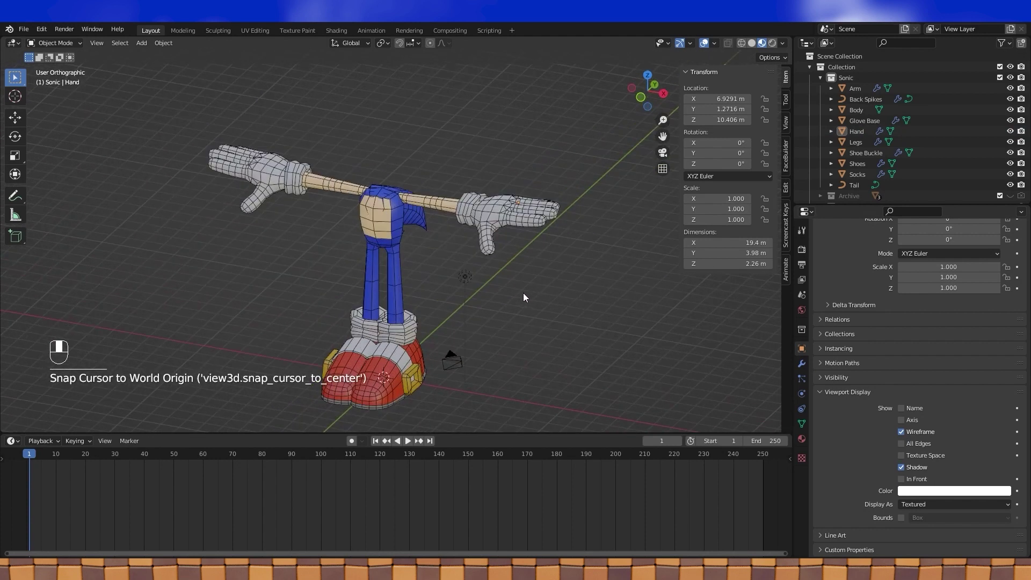